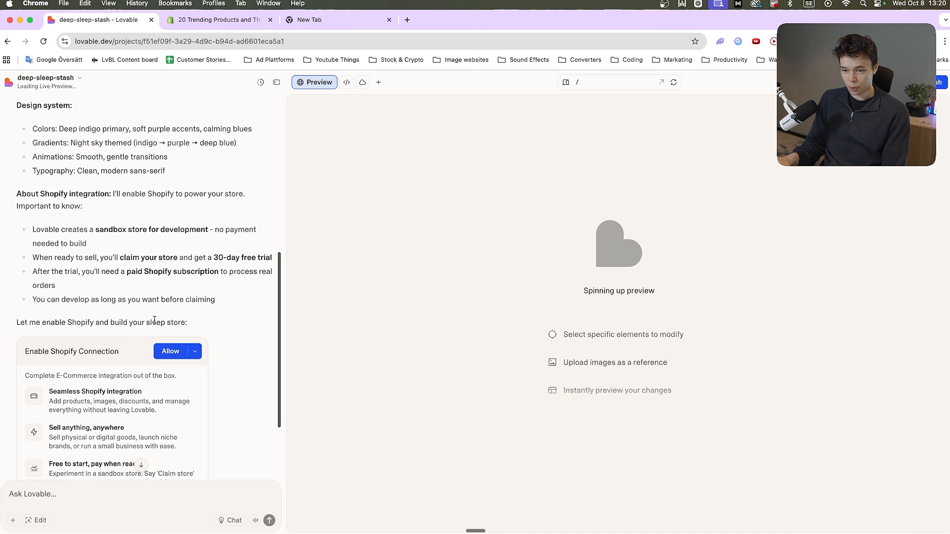
Allow the Shopify connection requested for the sleep store project
scroll(154, 320, "down", 4)
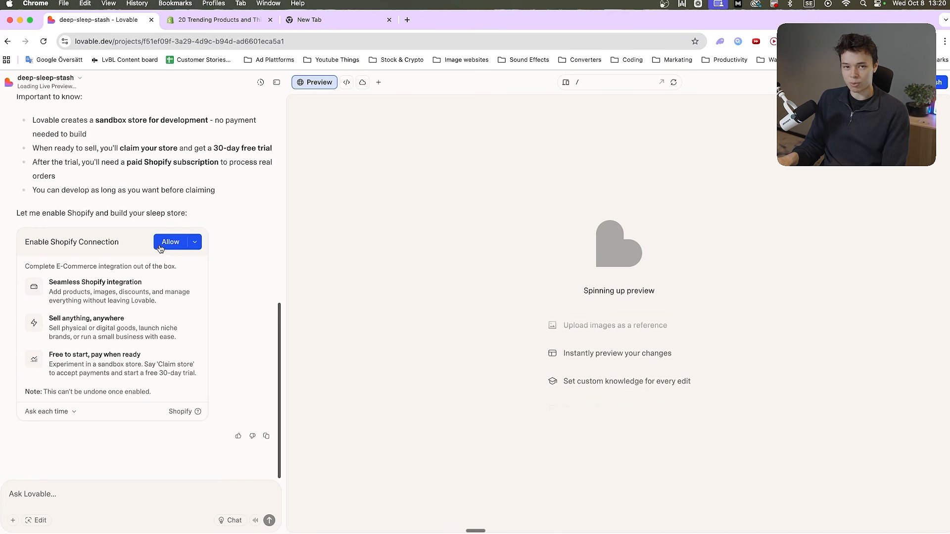
left_click(170, 242)
Read the Shopify connection card's notes on integration, selling physical or digital goods, and the 'Claim store' trial terms
left_click_drag(57, 208, 71, 241)
left_click(73, 229)
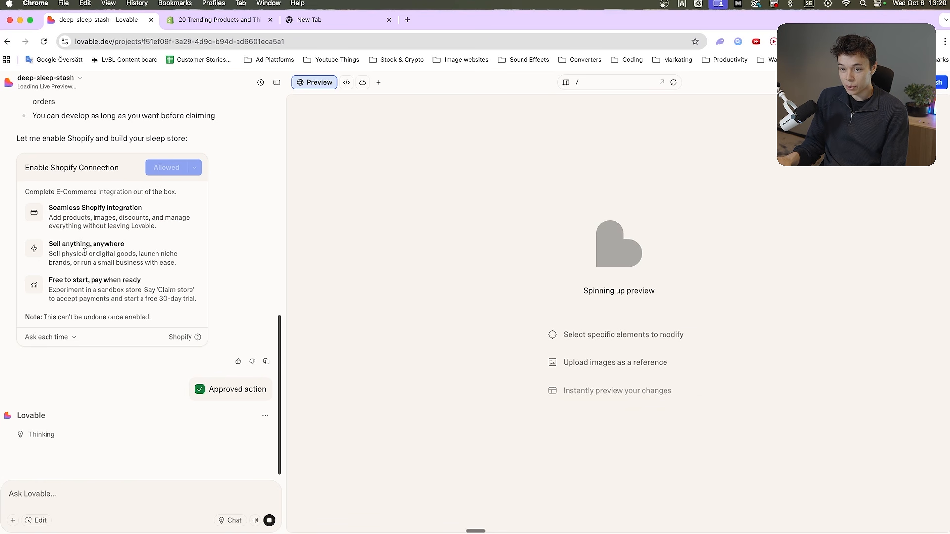
left_click_drag(54, 255, 90, 261)
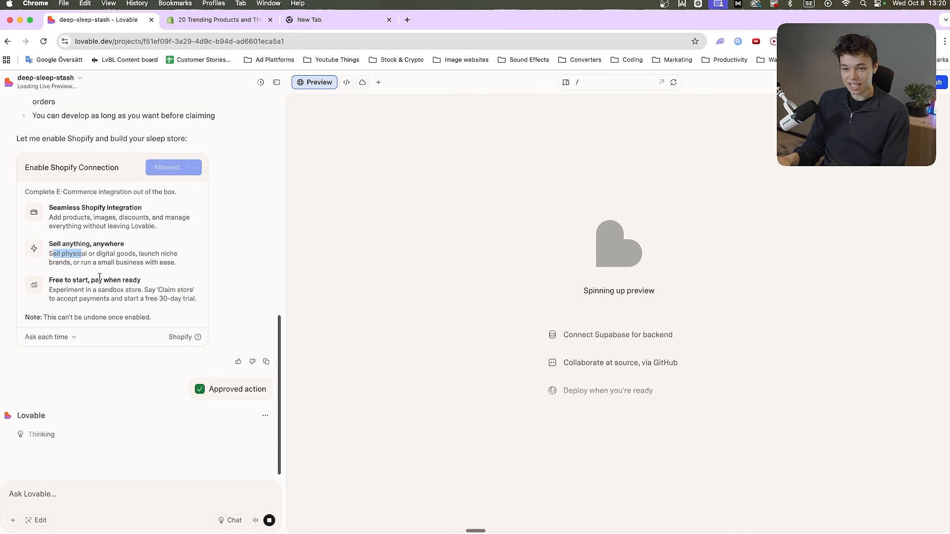
left_click_drag(55, 281, 109, 282)
left_click(165, 290)
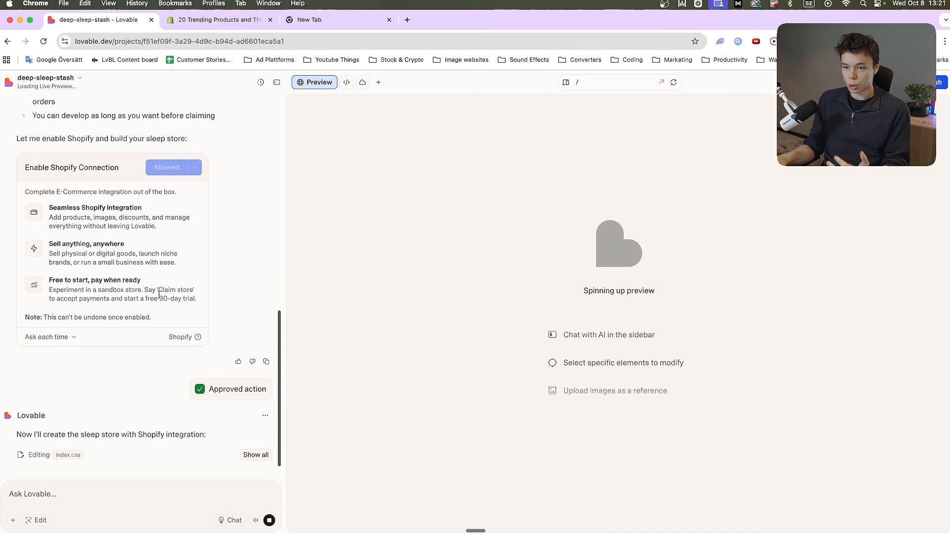
left_click_drag(158, 290, 193, 291)
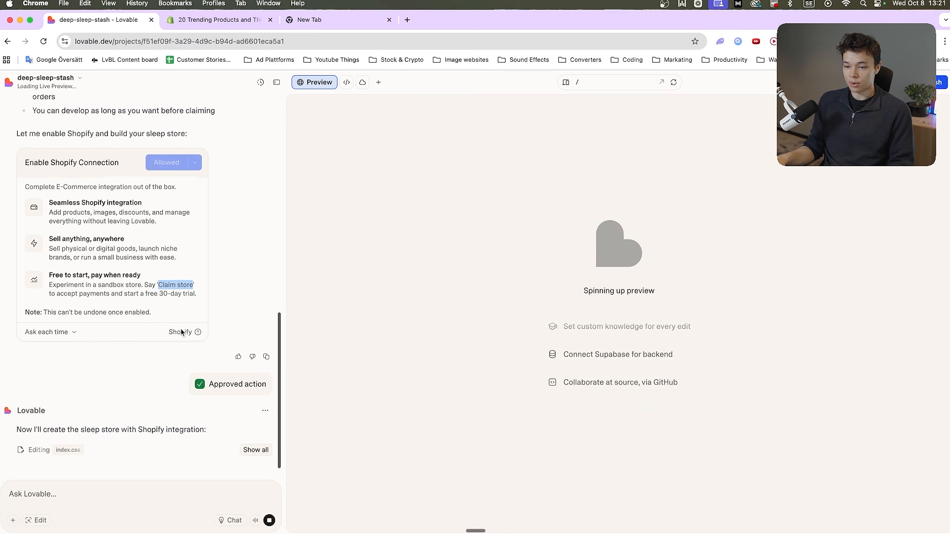
scroll(180, 332, "down", 1)
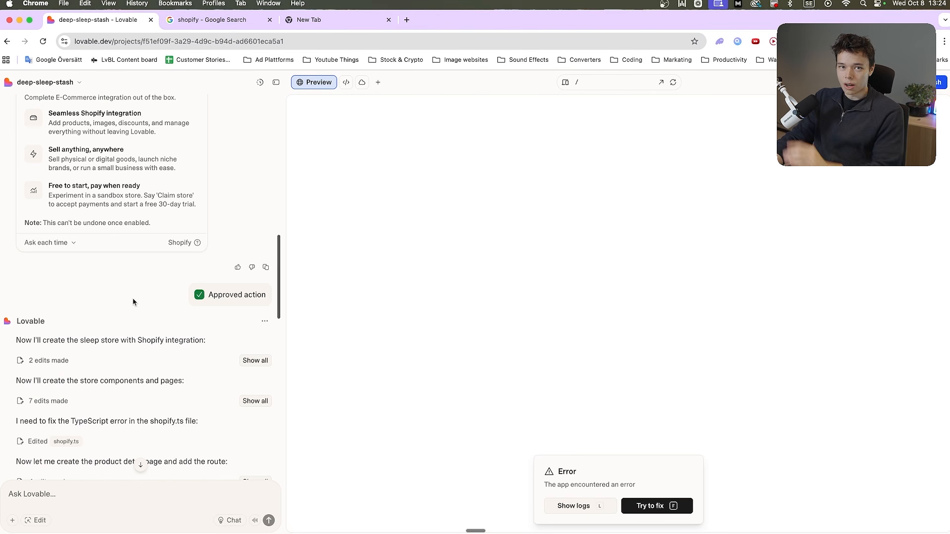
Review the build summary and have Lovable try to fix the app error reported in the preview
scroll(133, 301, "down", 5)
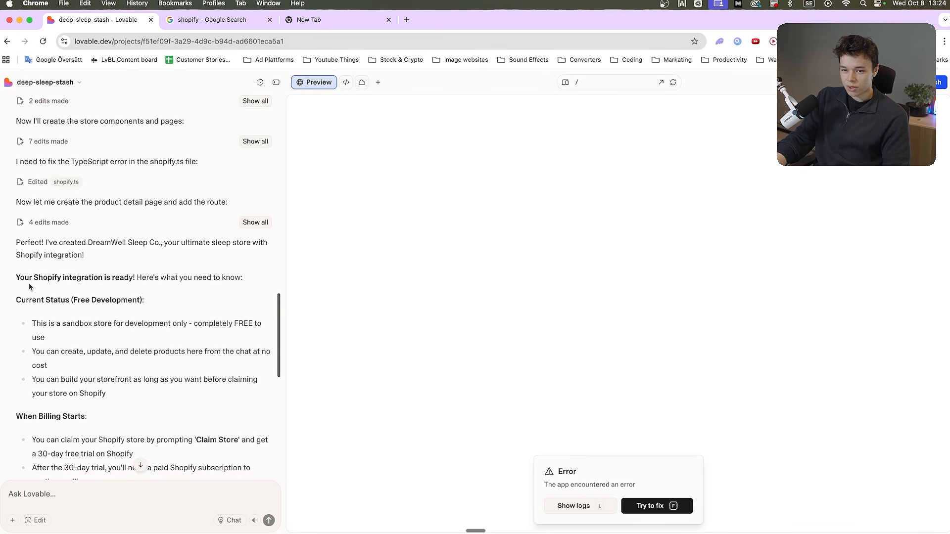
scroll(196, 277, "down", 6)
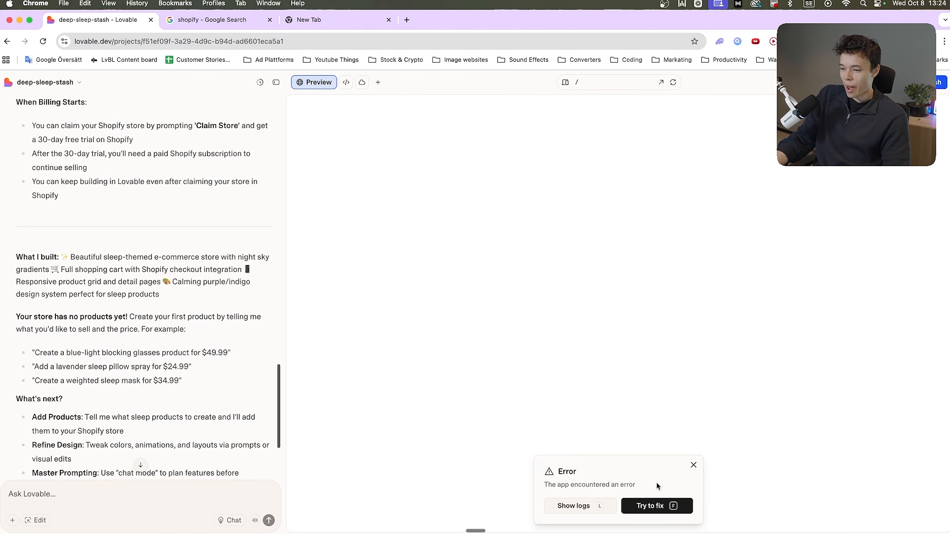
scroll(176, 361, "down", 1)
left_click(657, 505)
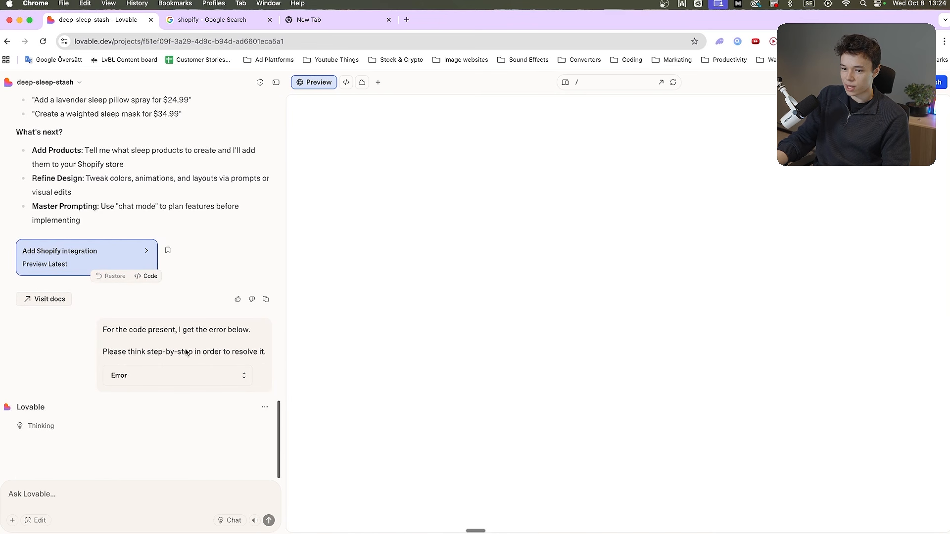
Read the Shopify billing notes, the error-fix reply and the suggested next steps on refining the design and chat mode
scroll(135, 372, "up", 4)
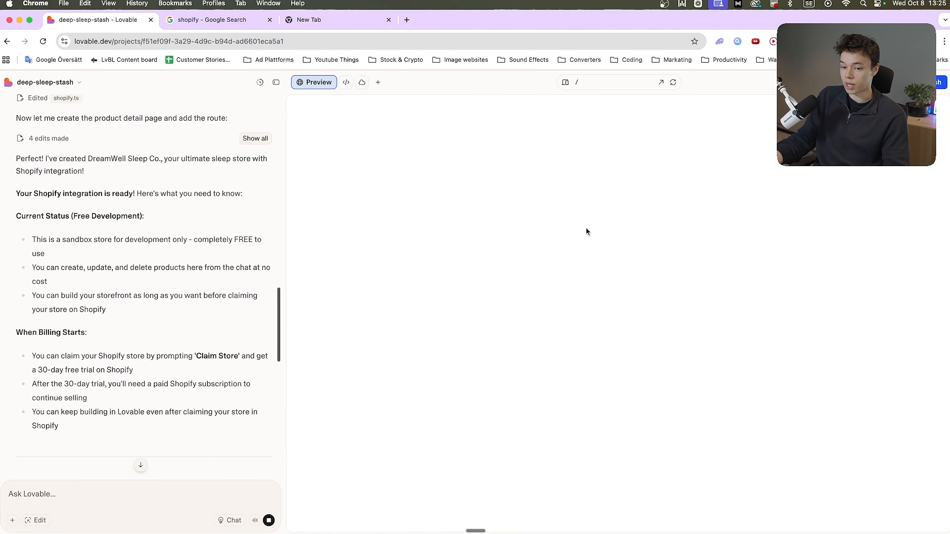
scroll(99, 460, "down", 10)
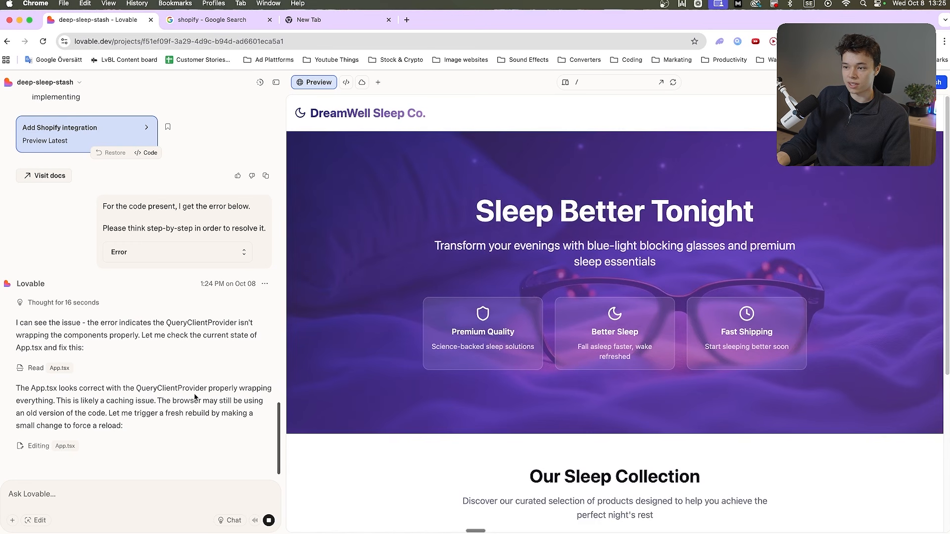
scroll(574, 345, "down", 5)
scroll(575, 345, "down", 3)
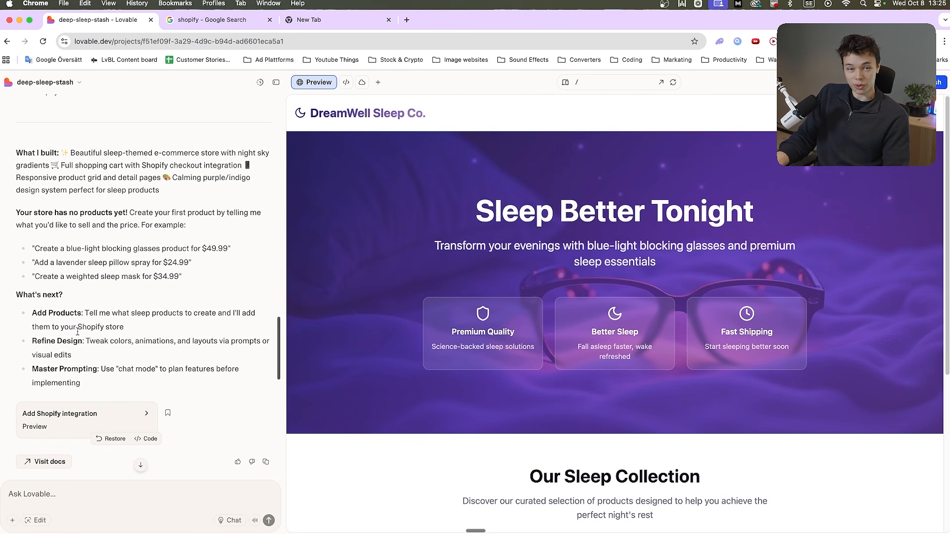
left_click_drag(90, 341, 153, 354)
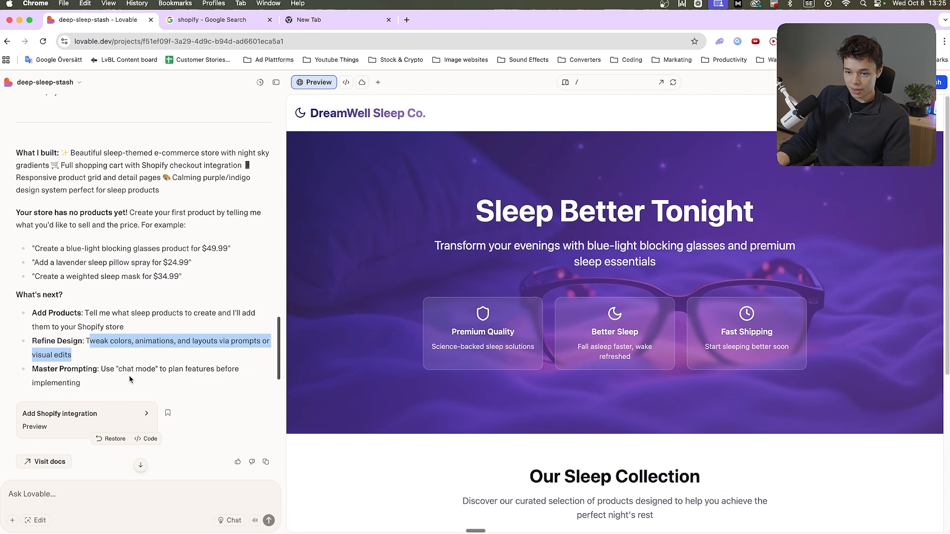
left_click_drag(122, 369, 146, 370)
left_click(229, 520)
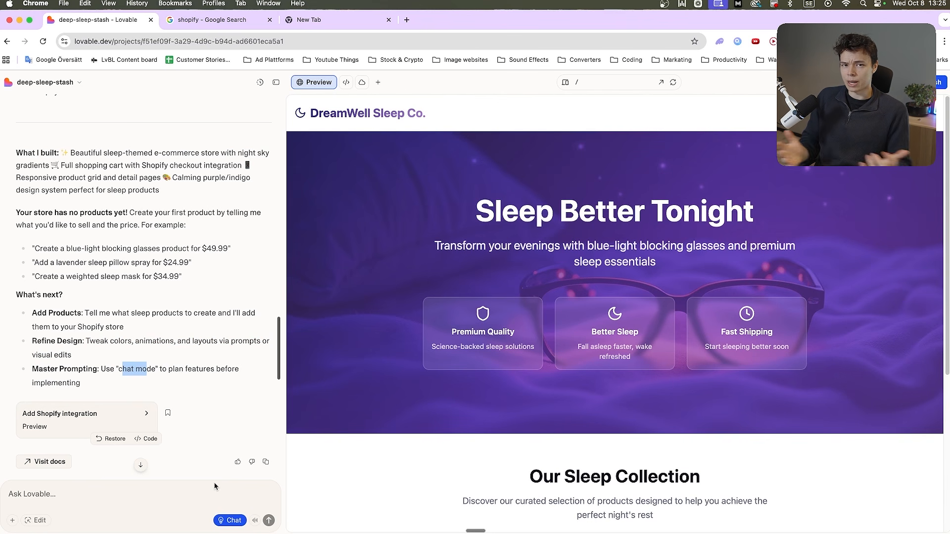
left_click(225, 520)
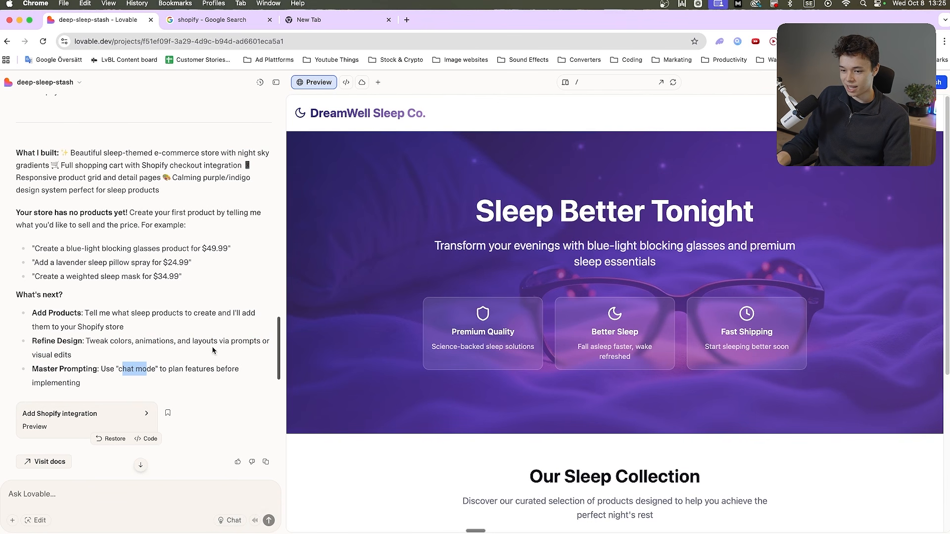
Examine the end of the fix reply, the previewed store's product section and its shopping cart
scroll(215, 351, "down", 15)
scroll(535, 360, "down", 5)
scroll(535, 361, "up", 5)
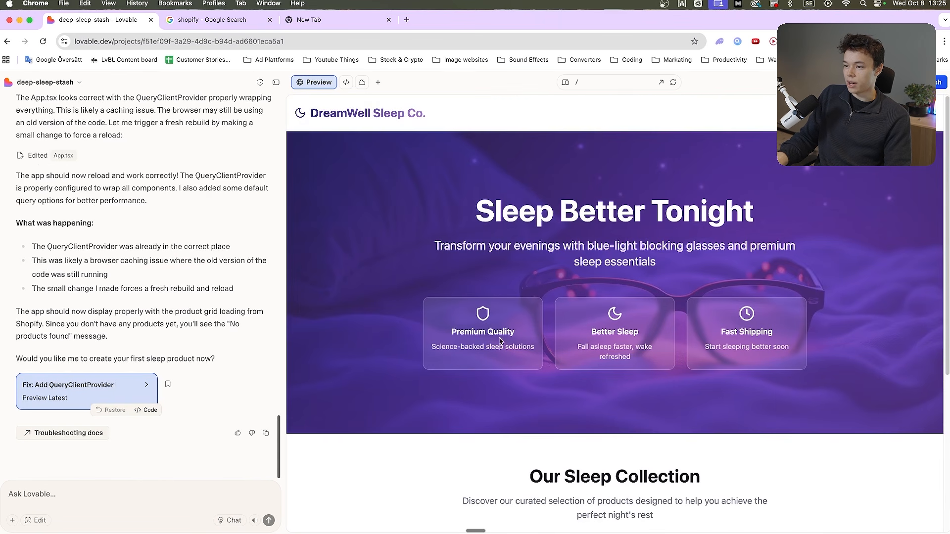
scroll(638, 336, "down", 5)
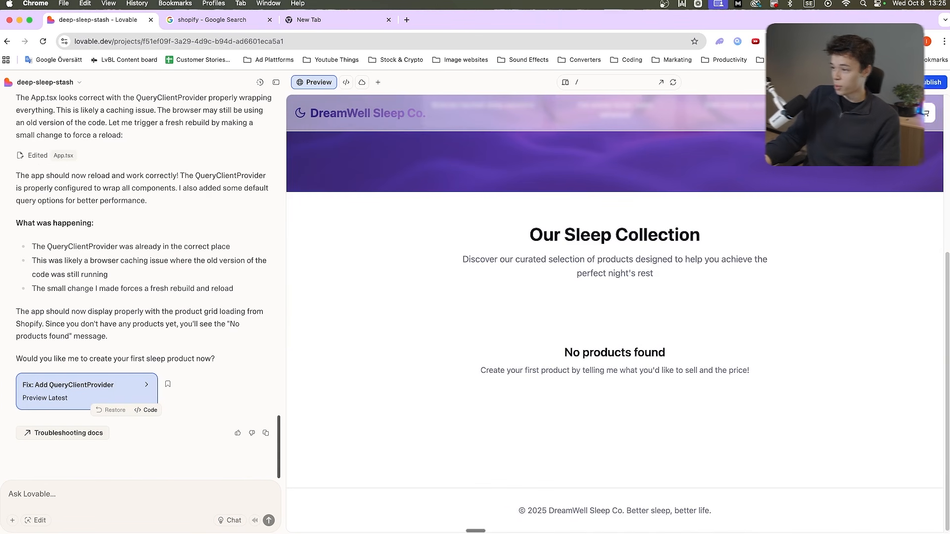
left_click(923, 114)
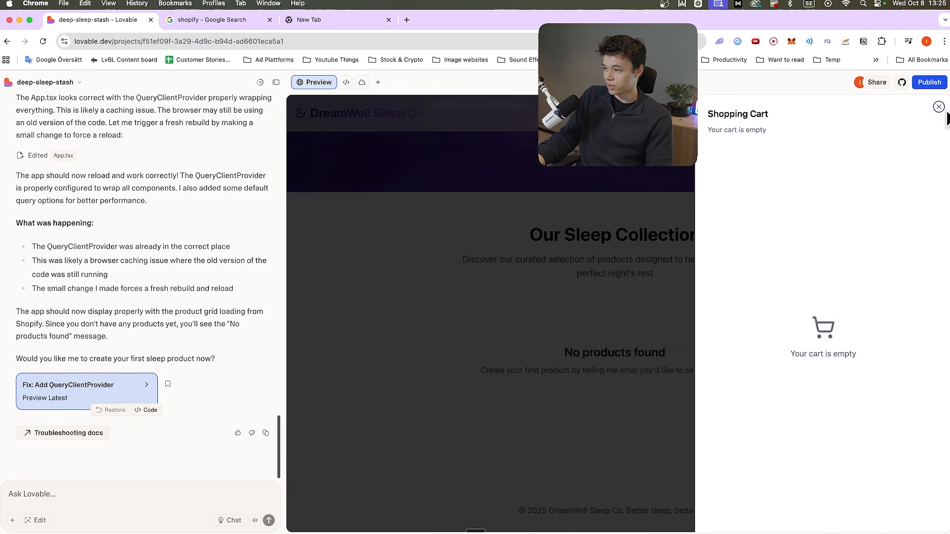
left_click(938, 107)
left_click(178, 492)
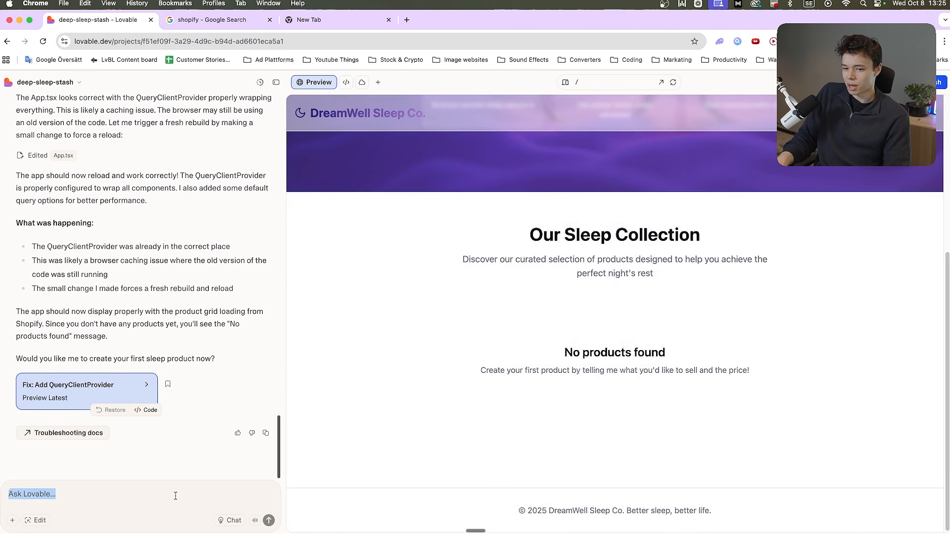
type("Please add")
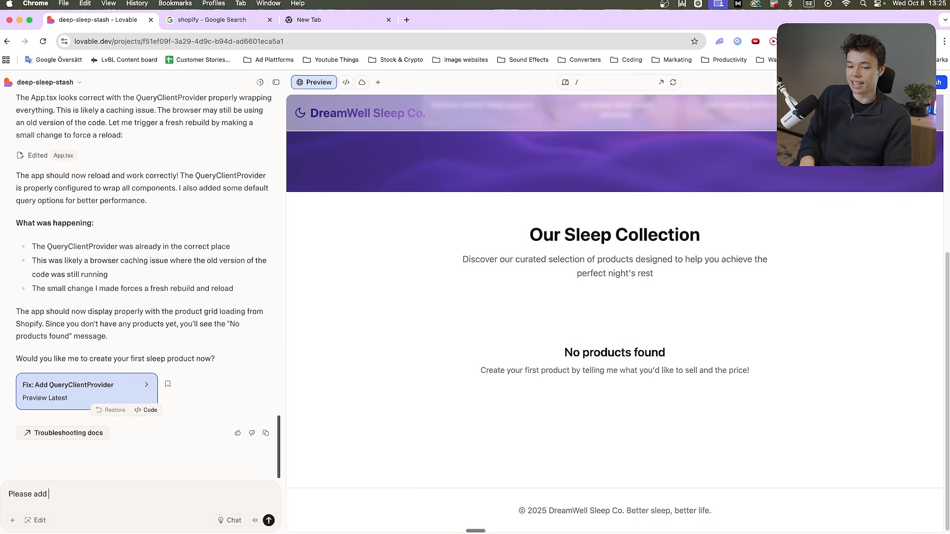
key("super+a")
key("BackSpace")
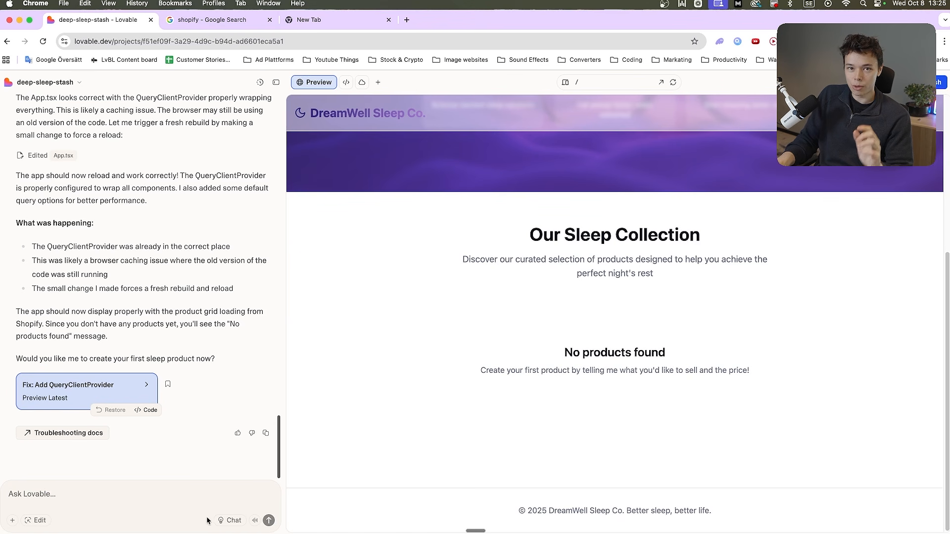
Ask in chat mode: "What types of products should we add to the store other then blue light blocking glasses"
left_click(230, 520)
type("What ")
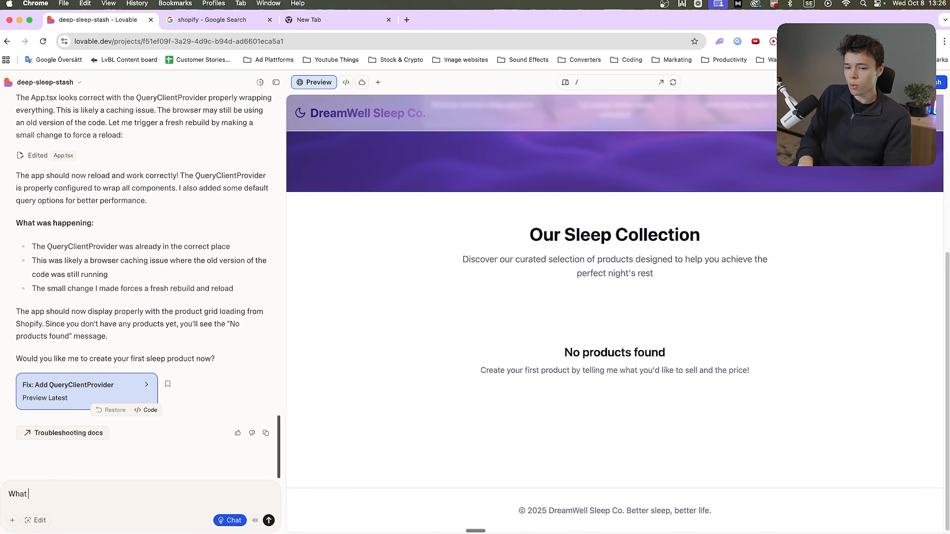
type("types of products")
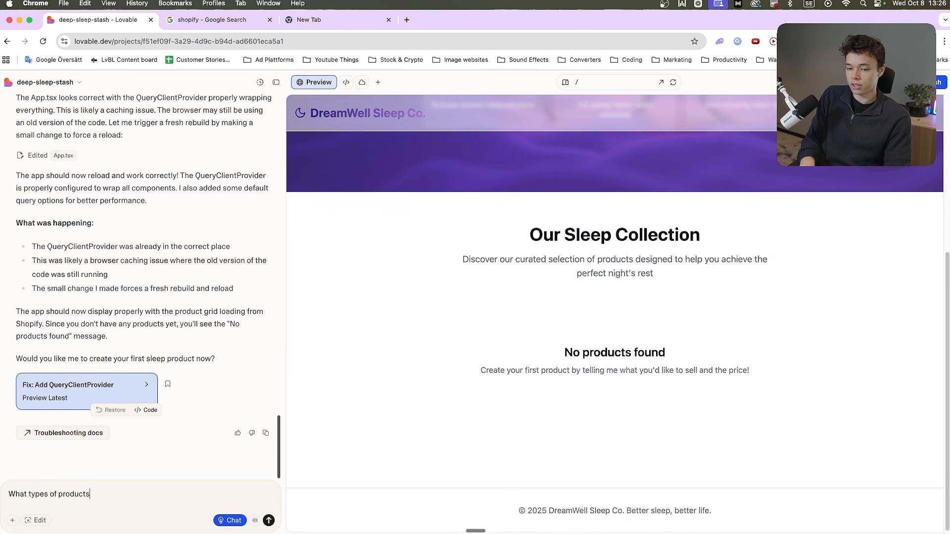
type(" should we add to the store")
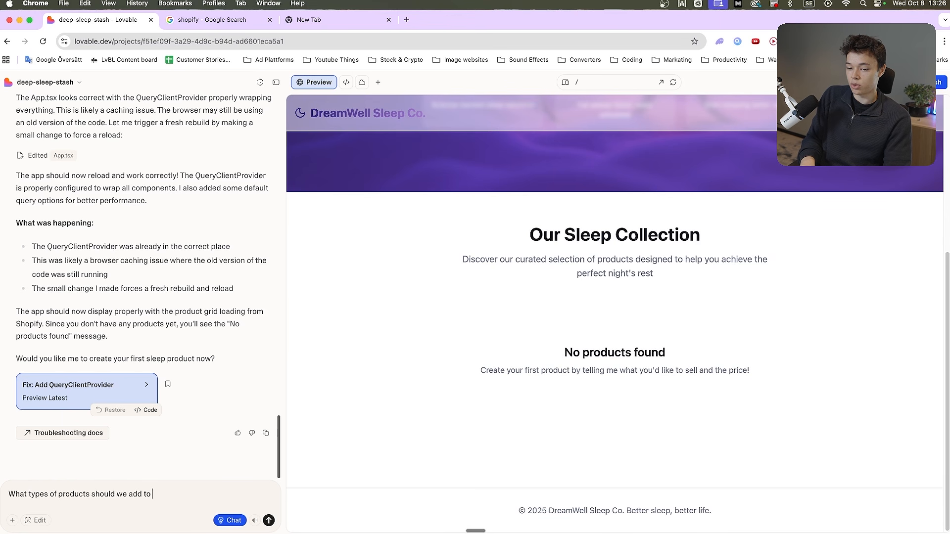
key("shift+Return")
key("shift+Return")
type("other then ")
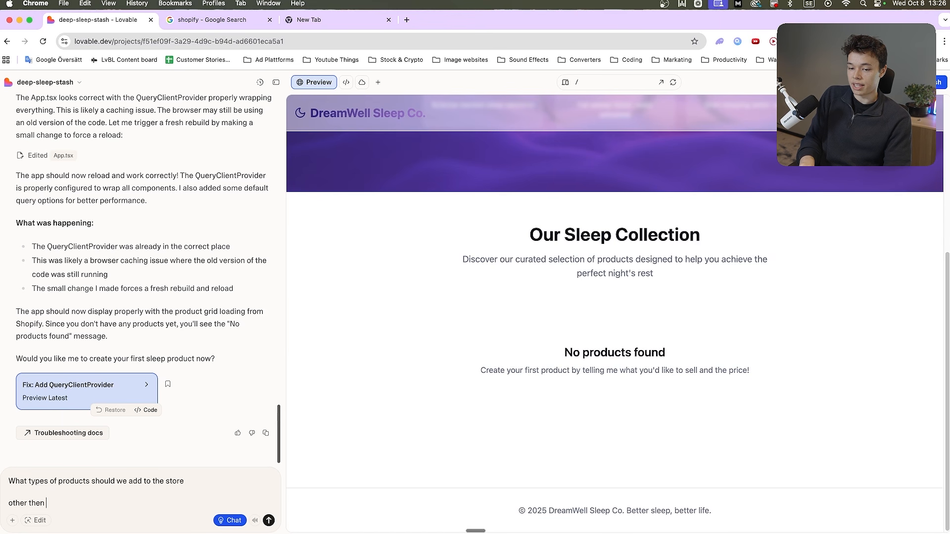
type("blue light blo")
key("BackSpace")
type("ight blocking glasses")
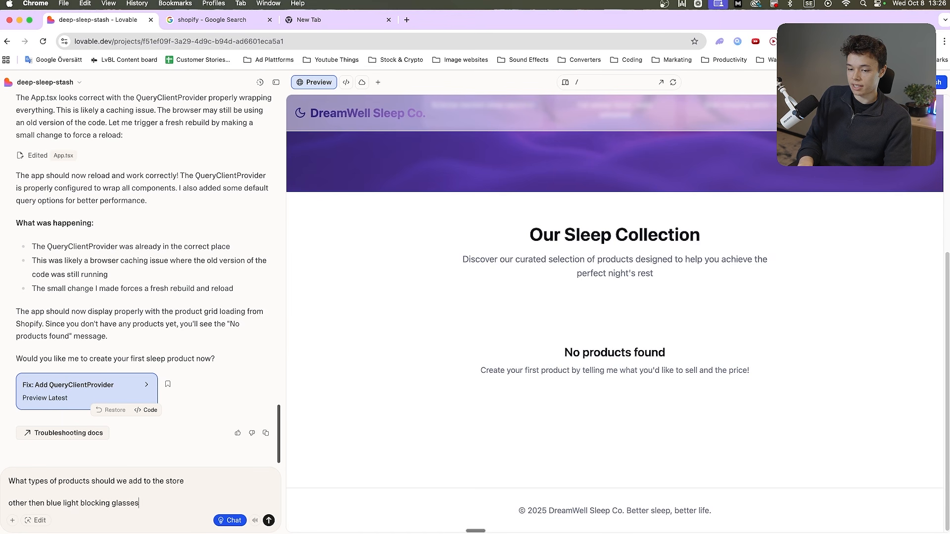
key("Return")
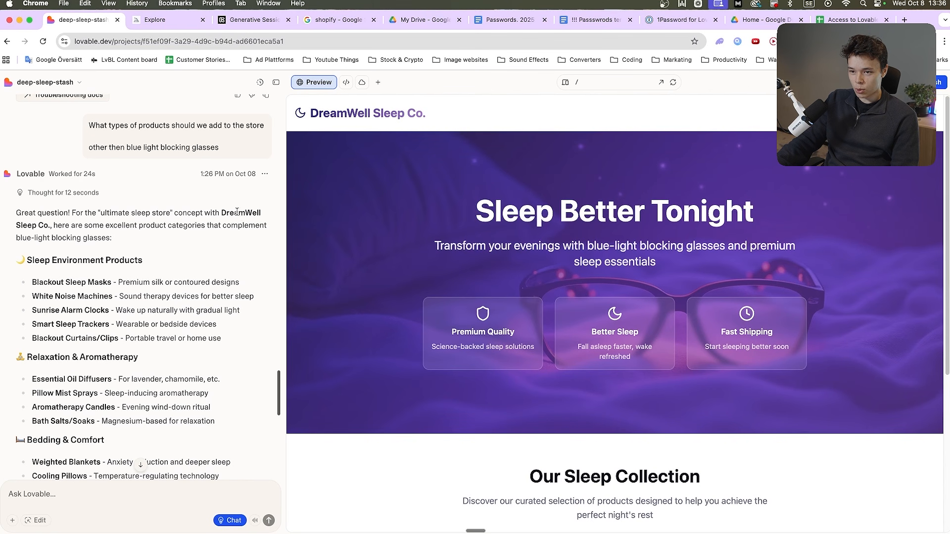
Read the suggested product categories, from sleep environment products to natural sleep supplements, in the reply
scroll(79, 272, "down", 5)
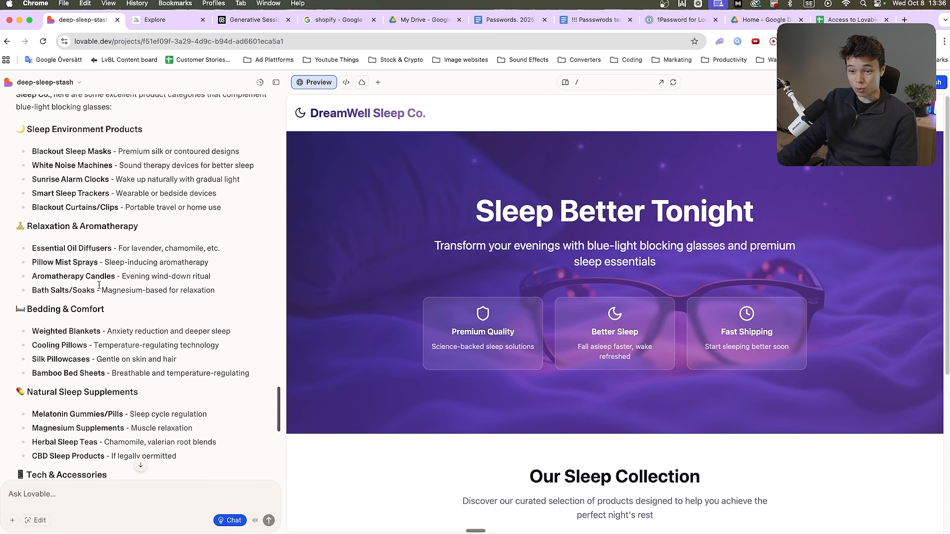
scroll(99, 286, "up", 3)
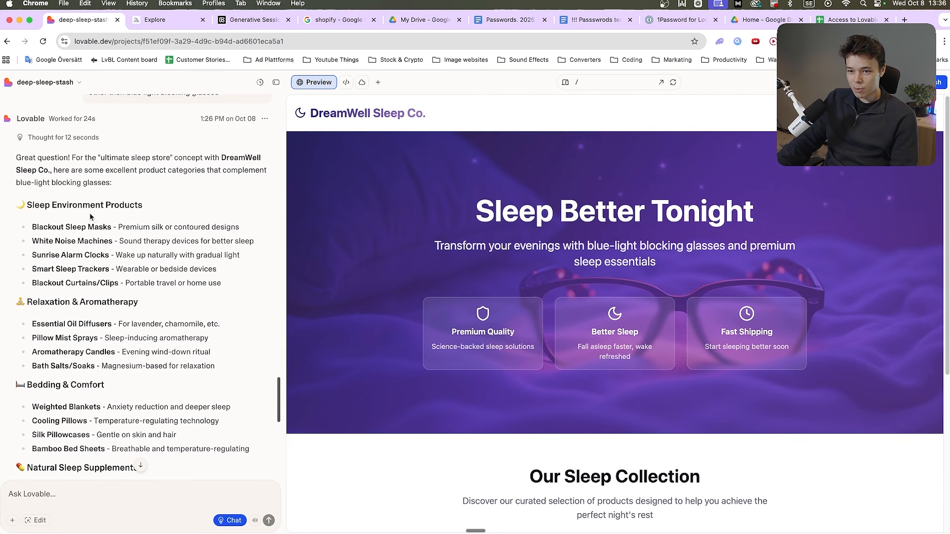
left_click_drag(33, 229, 112, 230)
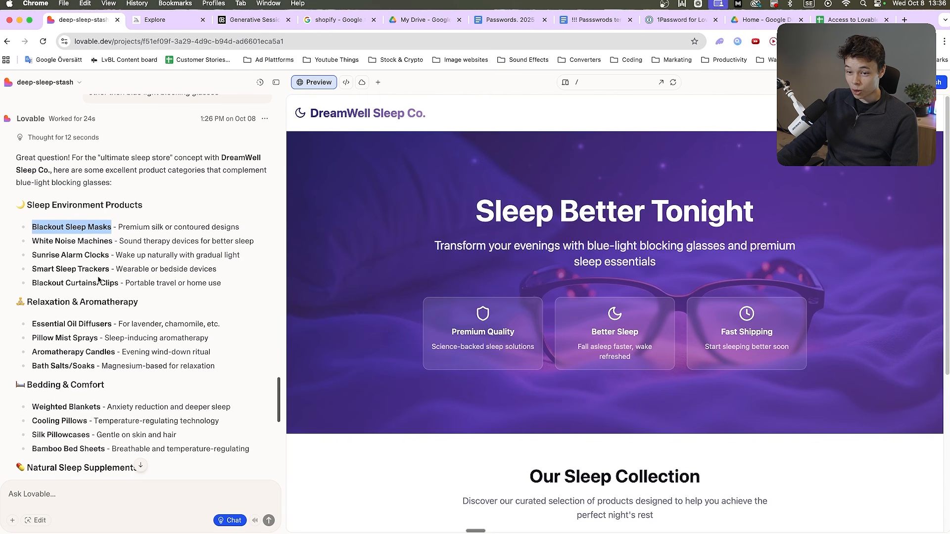
left_click_drag(32, 268, 109, 269)
scroll(65, 317, "down", 1)
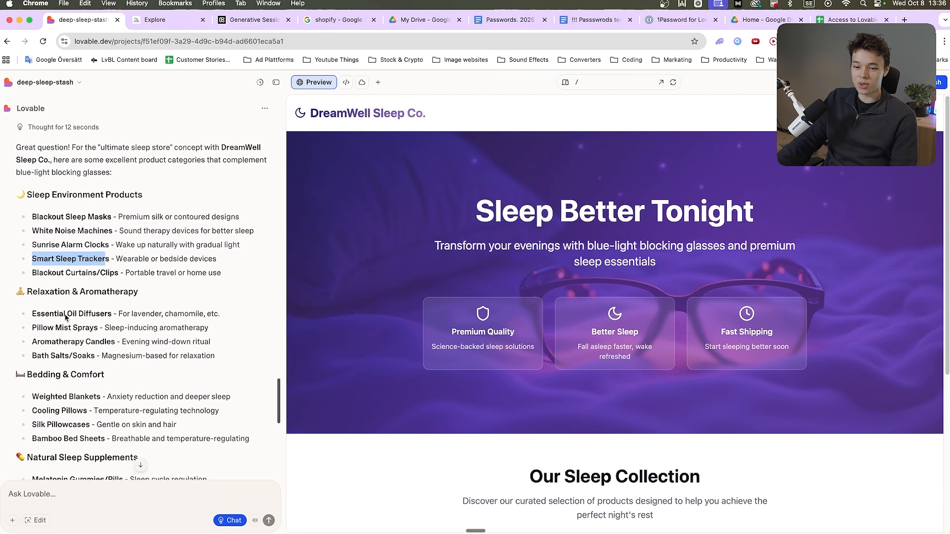
scroll(99, 310, "down", 4)
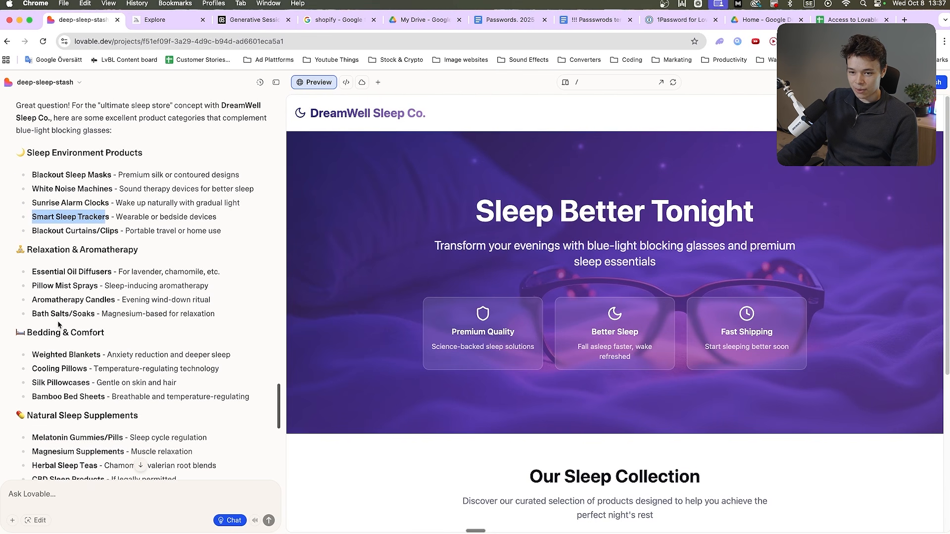
scroll(83, 315, "down", 2)
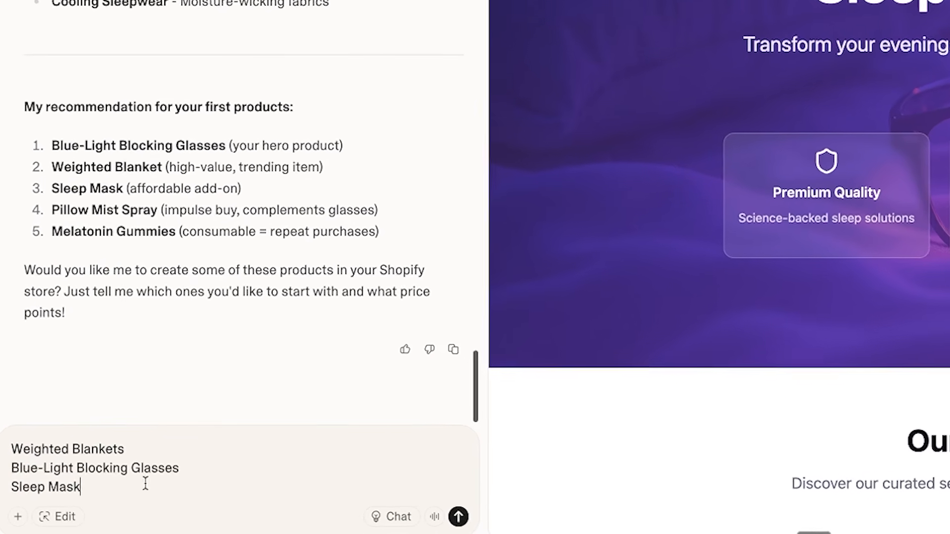
Check the drafted product list of Weighted Blankets, Blue-Light Blocking Glasses and Sleep Mask in the unsent prompt
left_click_drag(87, 478, 8, 481)
left_click(94, 483)
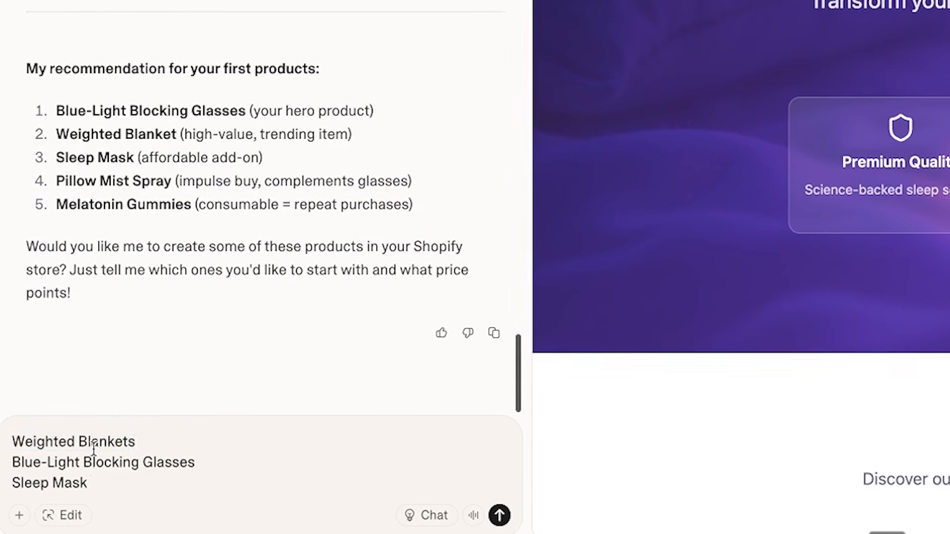
left_click_drag(125, 444, 10, 444)
left_click(209, 474)
left_click_drag(209, 474, 14, 459)
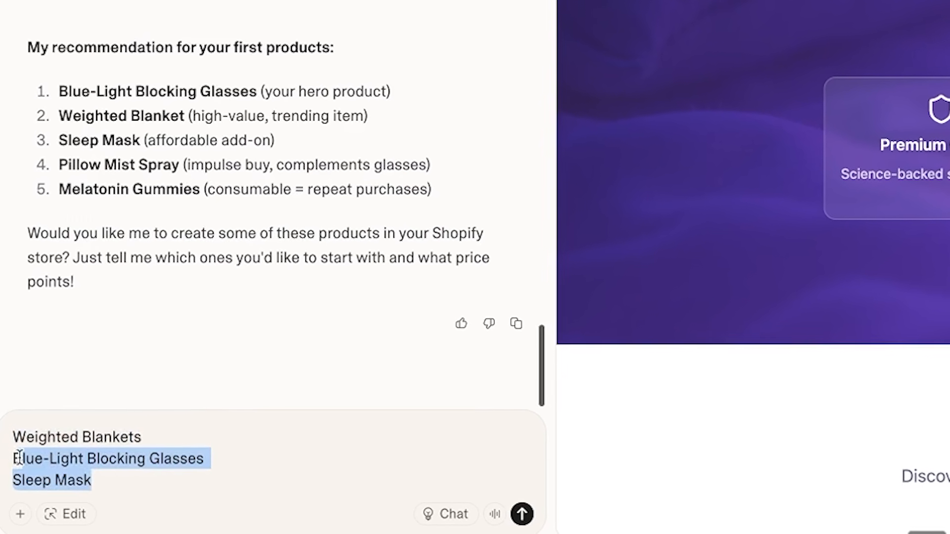
Complete the prompt with "Add the following products:" above the Weighted Blankets, Blue-Light Blocking Glasses and Sleep Mask list and send it
left_click(117, 474)
left_click_drag(117, 474, 0, 439)
left_click(93, 435)
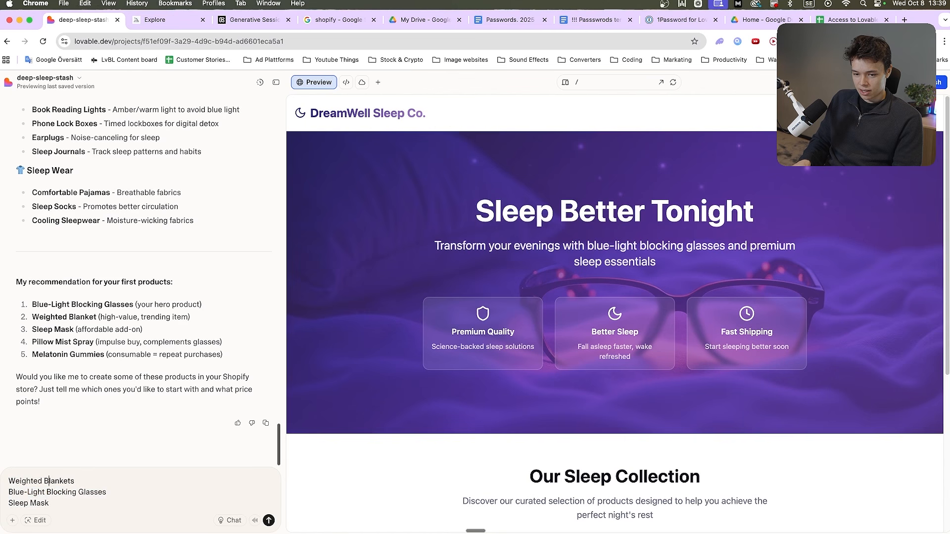
right_click(55, 459)
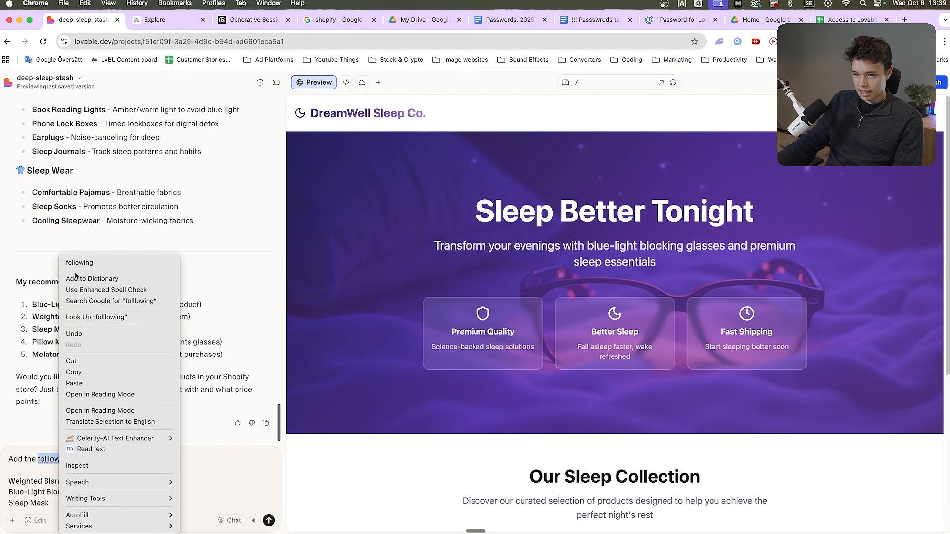
left_click(82, 263)
left_click(108, 459)
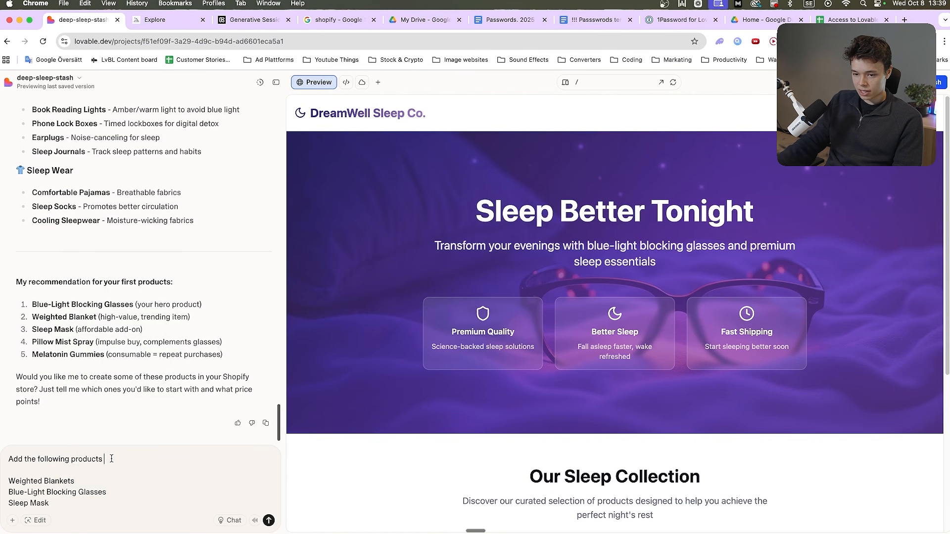
key("Return")
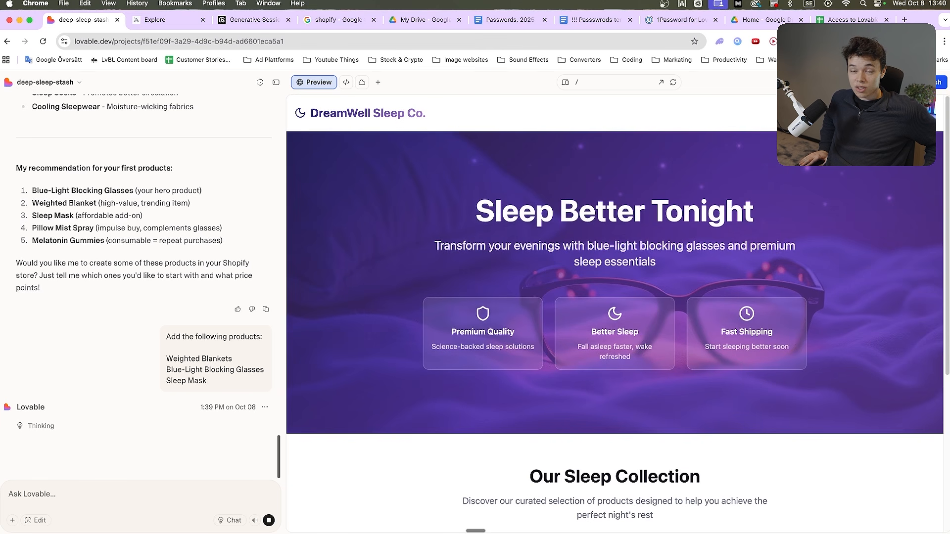
Look over the previewed store's Our Sleep Collection section and hero while the product request is processed
scroll(453, 396, "down", 5)
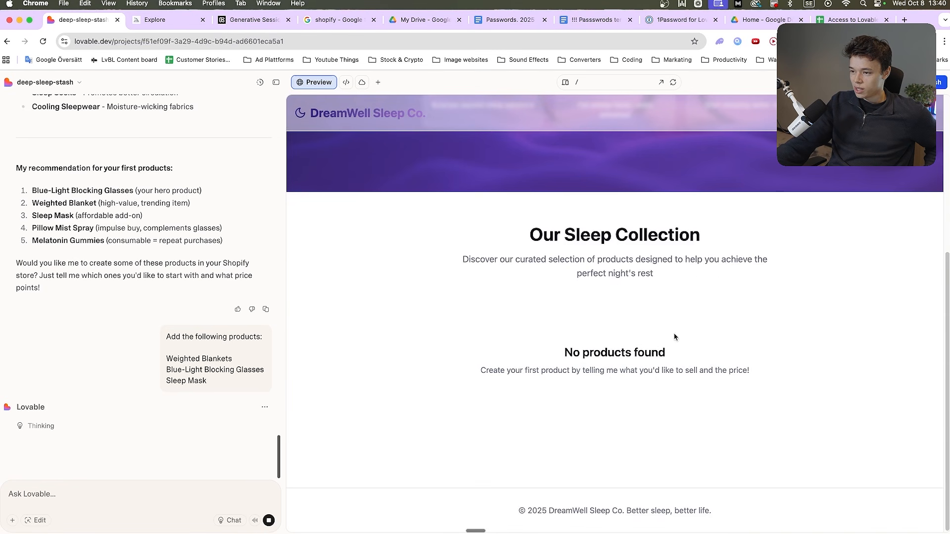
scroll(674, 337, "up", 5)
scroll(581, 369, "down", 4)
scroll(587, 372, "up", 4)
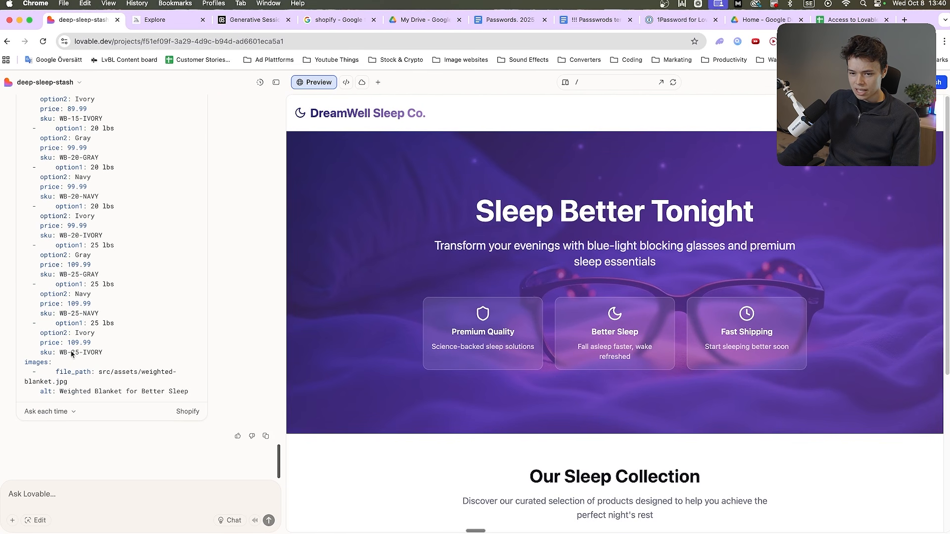
Review the proposed Weighted Blanket title, description, options and variants, and allow the Shopify product creation
scroll(72, 354, "up", 10)
scroll(61, 257, "down", 4)
scroll(61, 268, "up", 5)
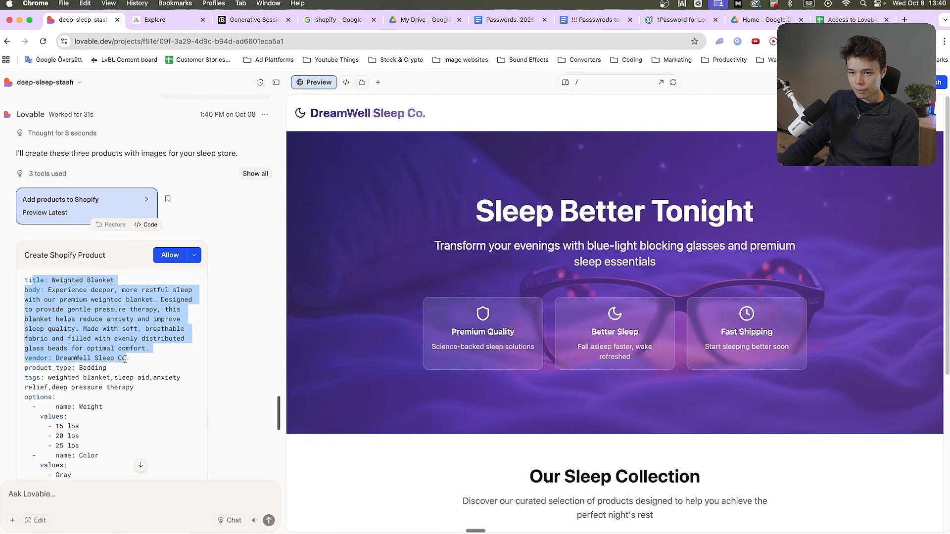
scroll(70, 336, "down", 15)
scroll(104, 346, "up", 5)
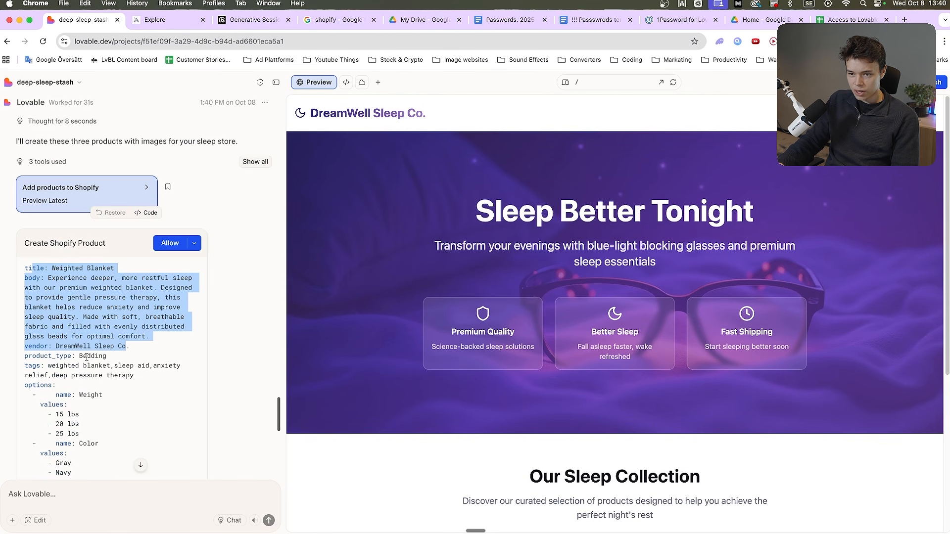
scroll(105, 346, "down", 5)
scroll(103, 329, "up", 10)
scroll(103, 330, "down", 10)
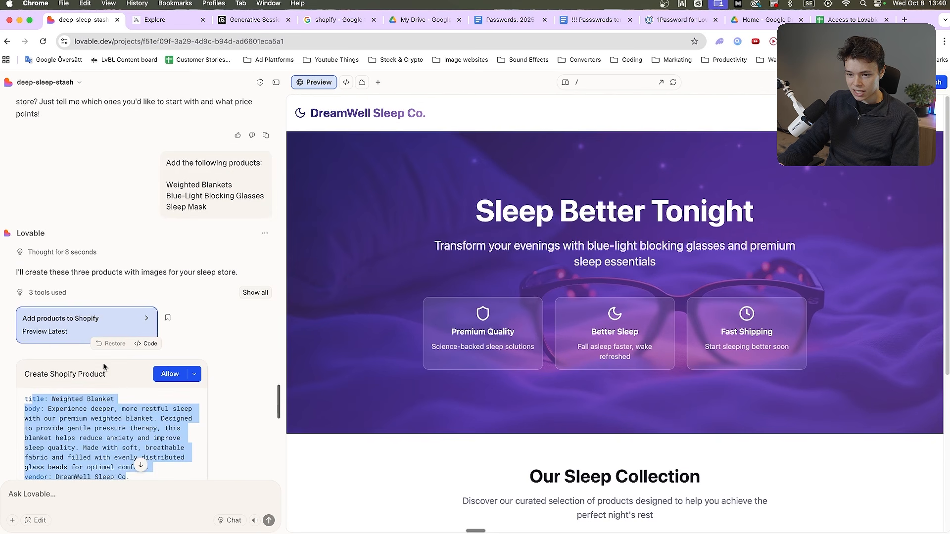
scroll(155, 393, "up", 12)
scroll(155, 393, "down", 10)
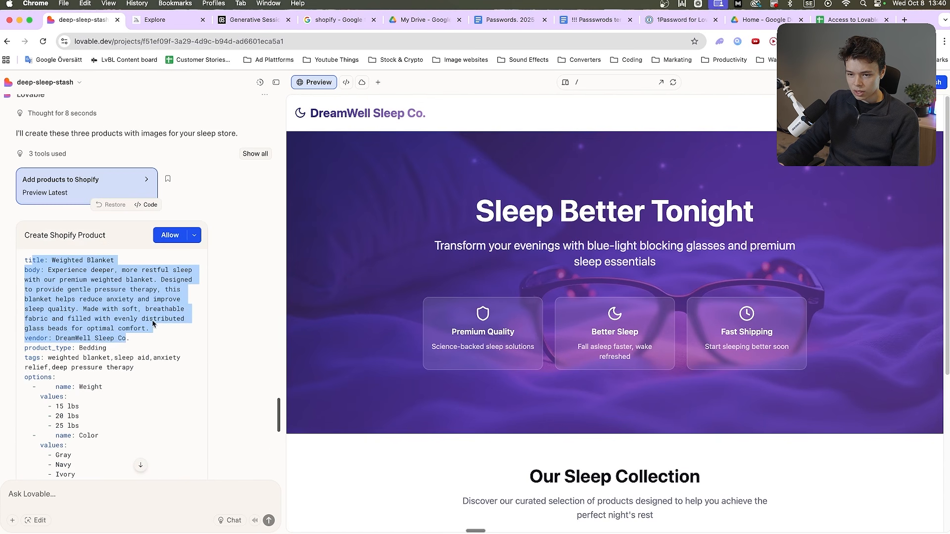
left_click(170, 235)
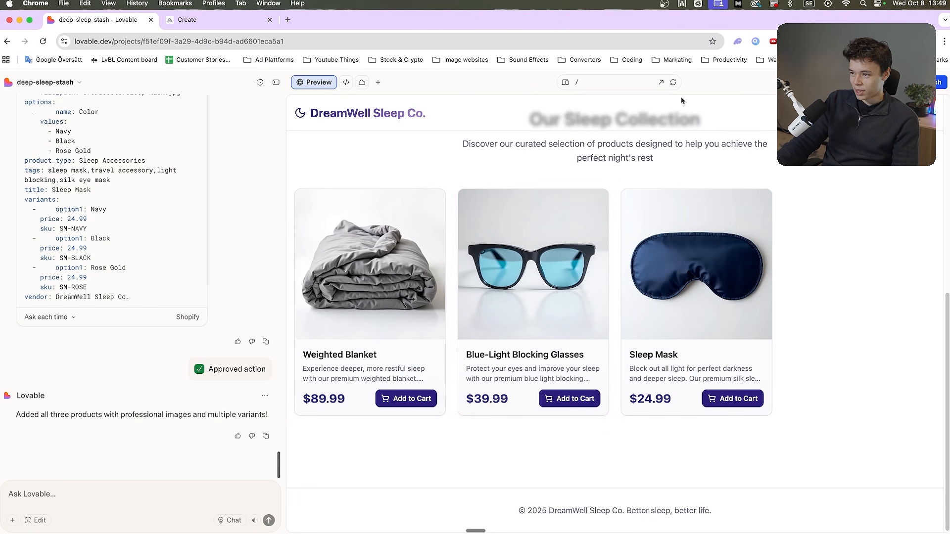
Add the Blue-Light Blocking Glasses to the cart in the refreshed preview and proceed to checkout
left_click(673, 83)
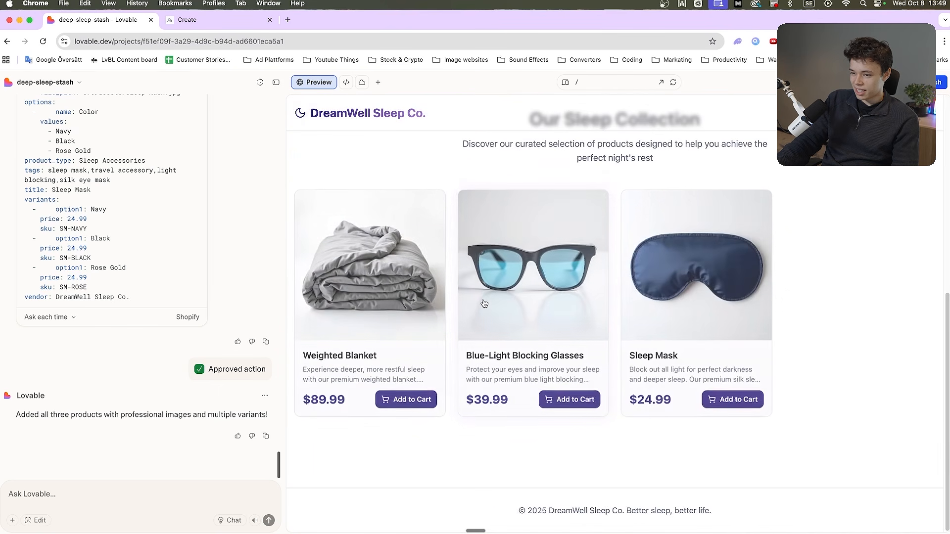
left_click(563, 401)
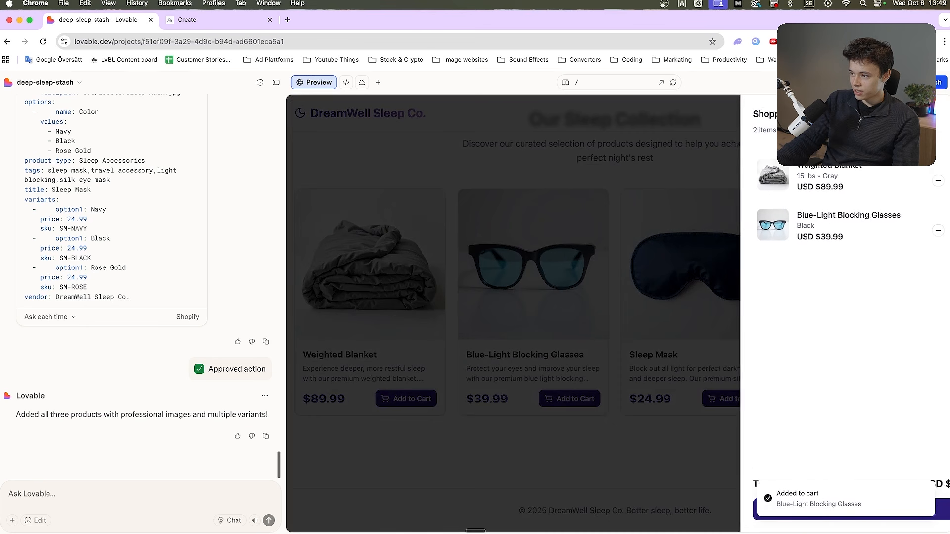
key("Escape")
left_click(930, 113)
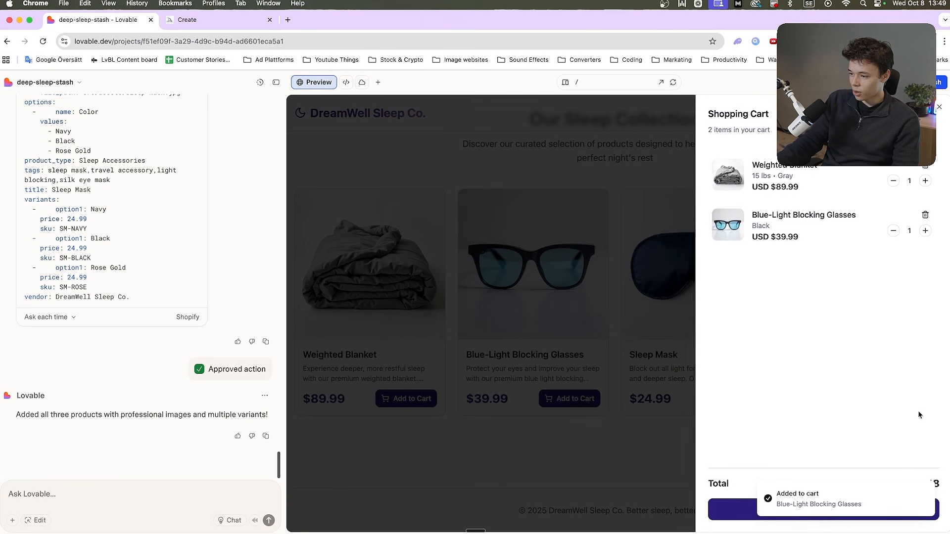
left_click(822, 515)
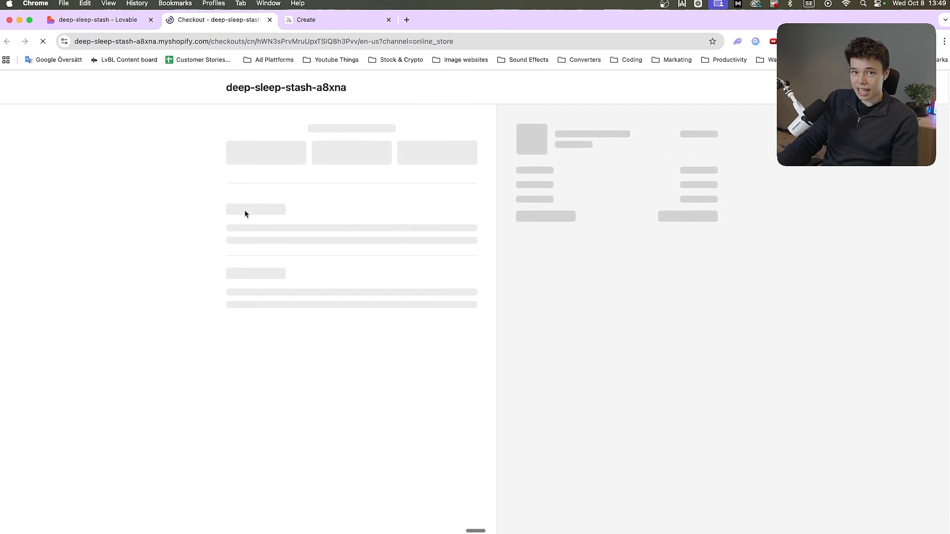
Fill in the checkout's contact e-mail with the saved address suggestion in place of the placeholder text
type("fwfawfwa")
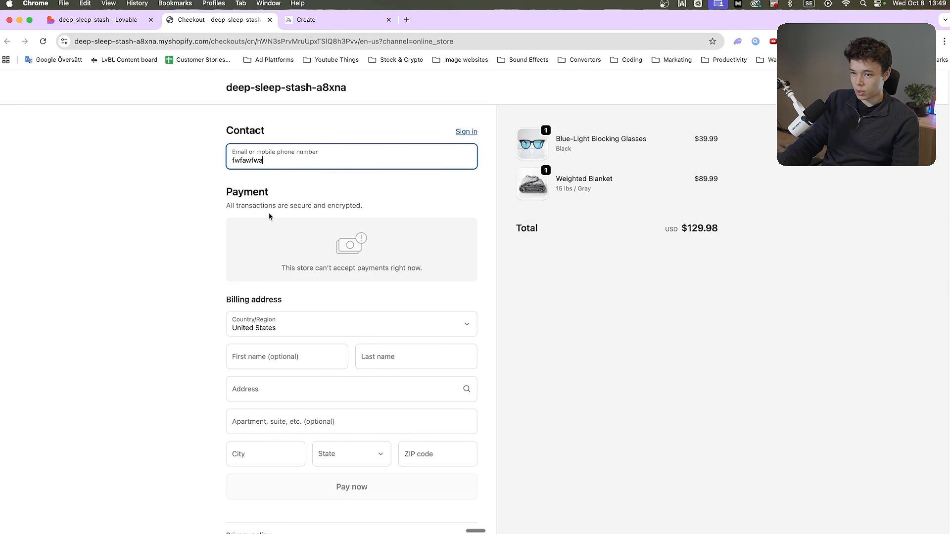
key("super+a")
type("isaak")
left_click(326, 187)
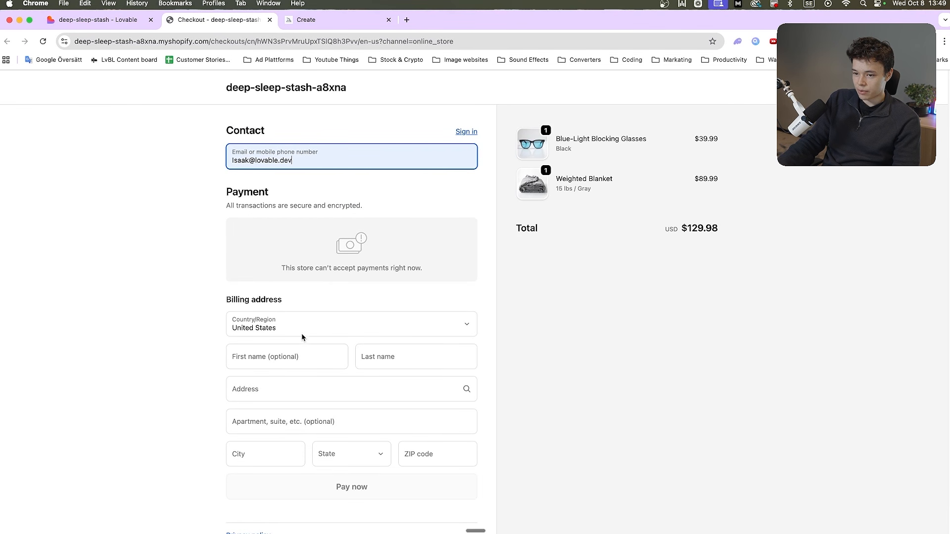
Fill in the billing first name, last name, address, apartment and city with test text
left_click(303, 354)
type("fwaf")
left_click(390, 360)
type("awgw")
left_click(337, 390)
type("agaw")
left_click(295, 431)
left_click(271, 437)
type("gwagwag")
Set the billing state to Georgia, enter a numeric test ZIP code, and close the checkout page
left_click(352, 435)
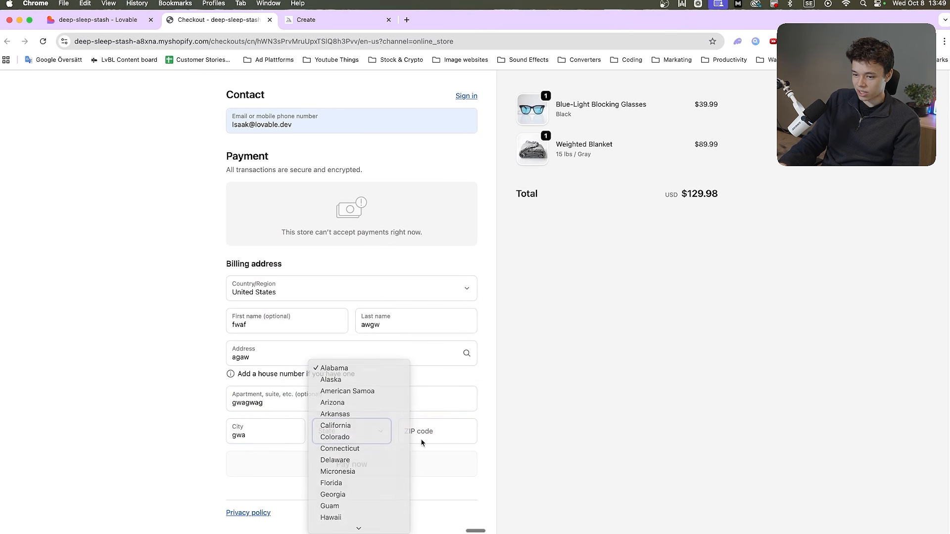
key("g")
left_click(435, 438)
type("GG")
double_click(380, 461)
left_click(366, 460)
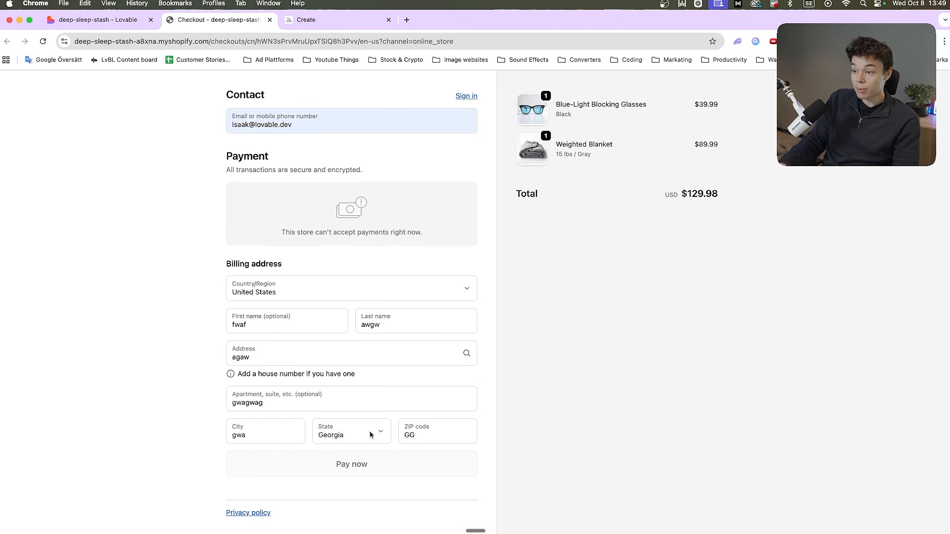
left_click_drag(424, 436, 383, 439)
type("521521")
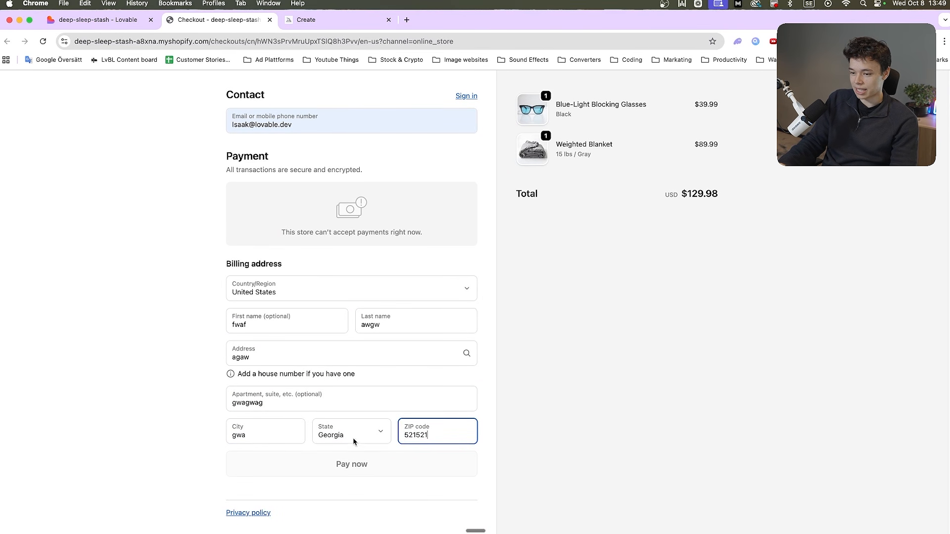
key("super+w")
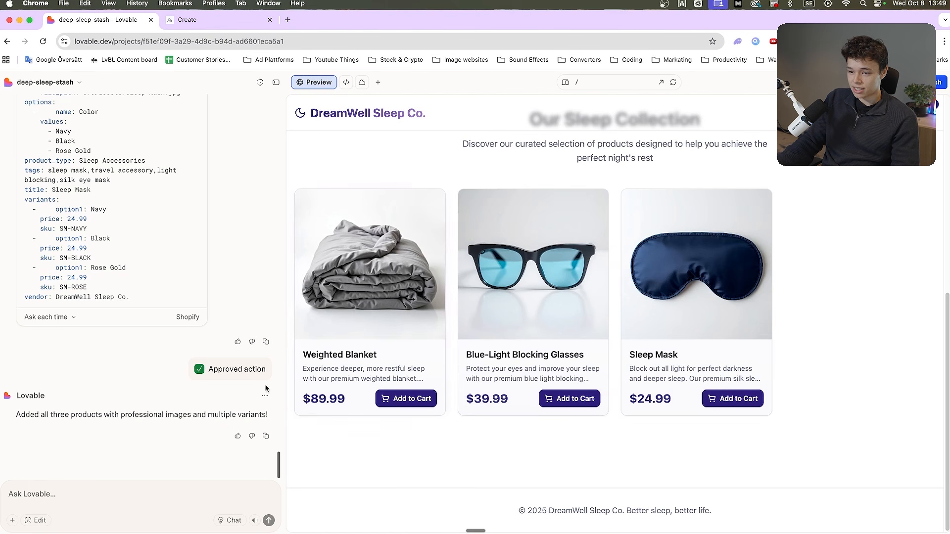
Examine the previewed storefront from the Sleep Better Tonight hero to the three product cards and footer
scroll(445, 322, "up", 10)
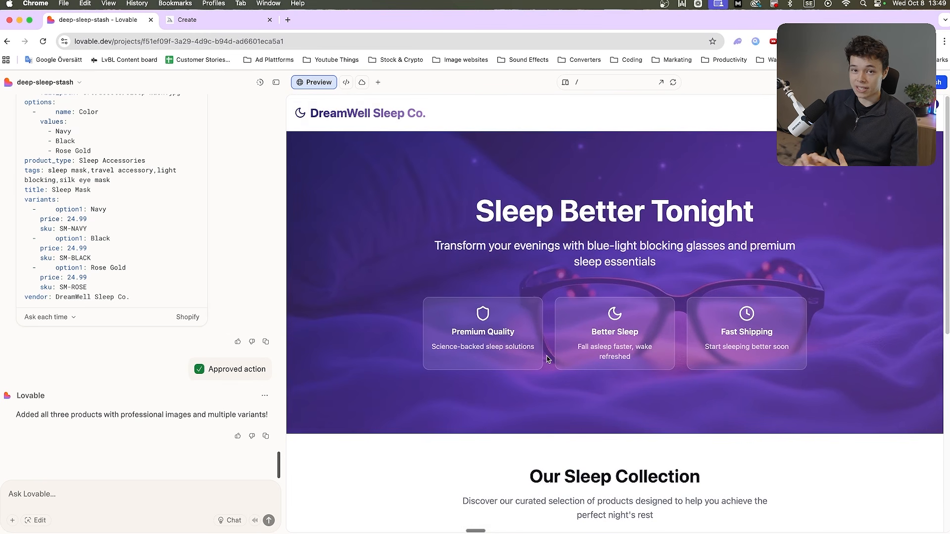
scroll(548, 360, "down", 7)
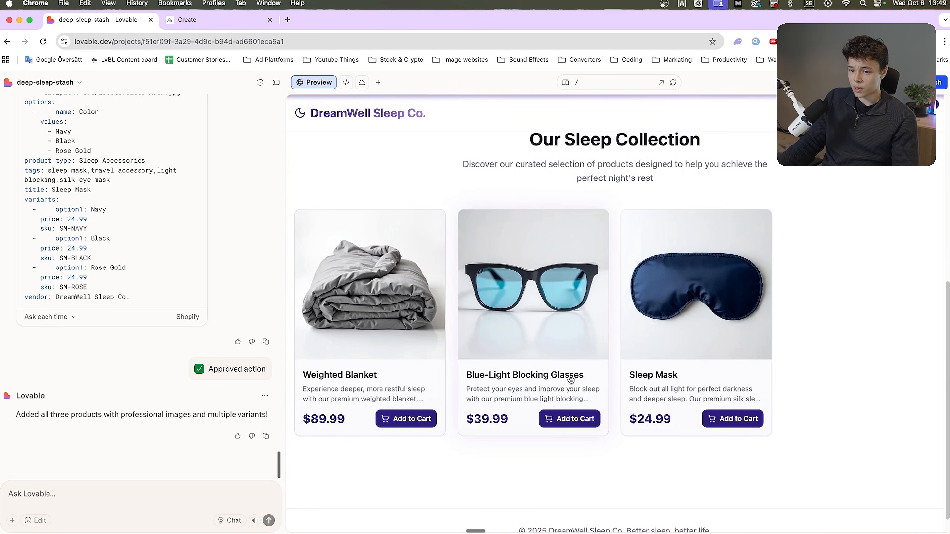
scroll(446, 396, "up", 7)
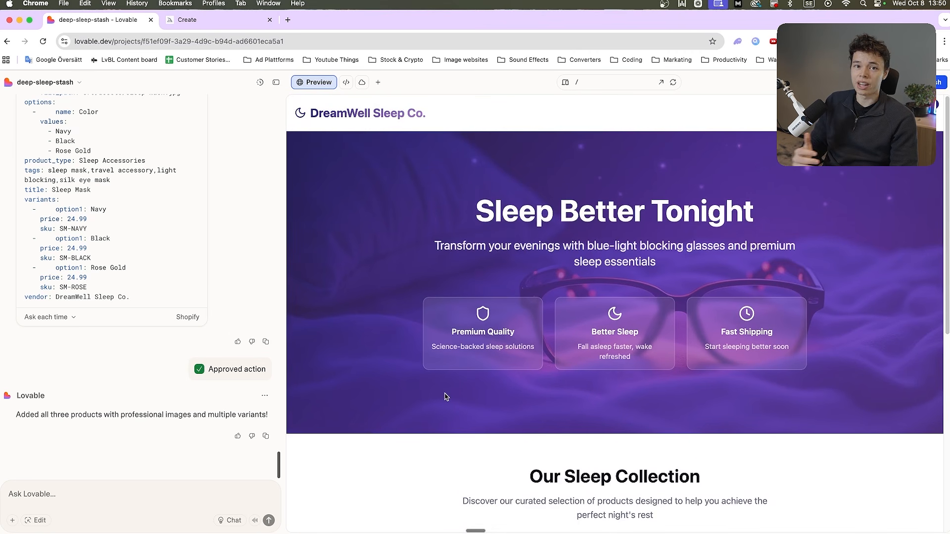
scroll(446, 396, "down", 7)
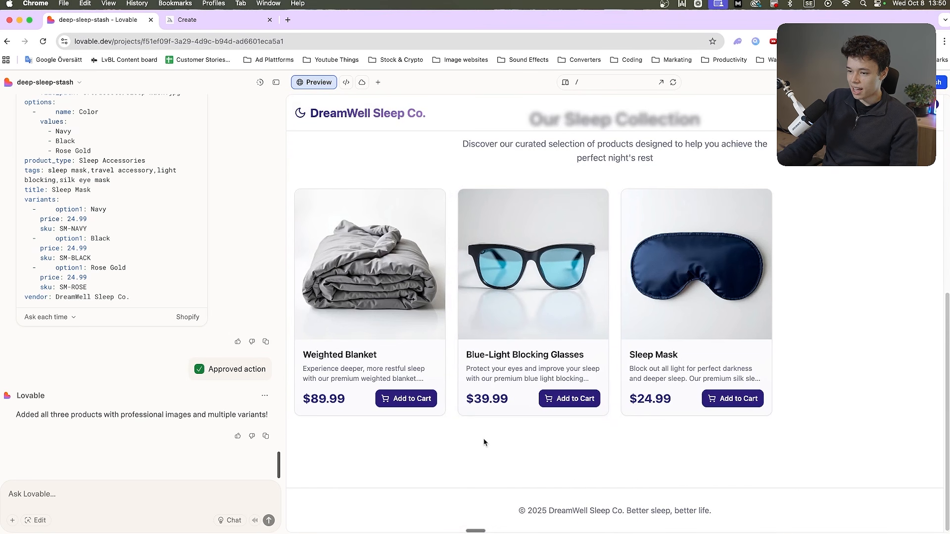
scroll(440, 423, "up", 7)
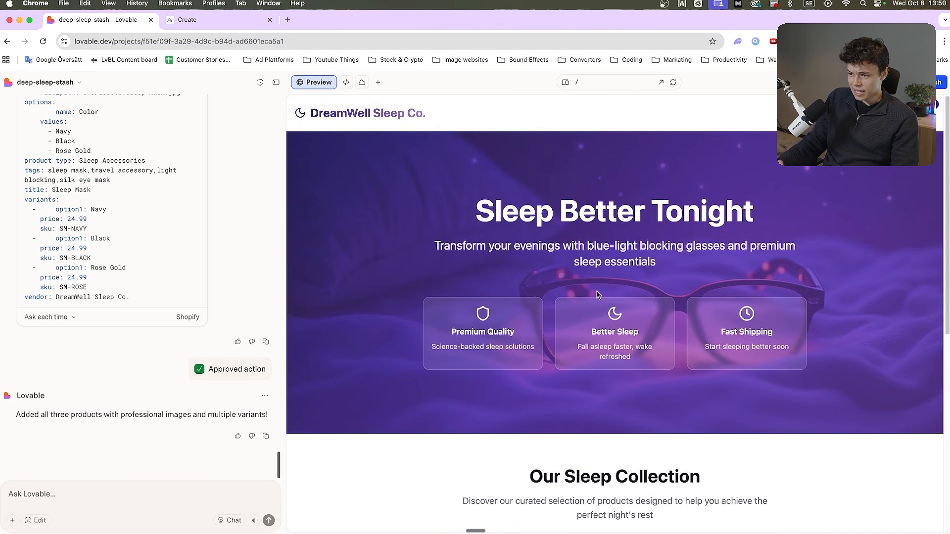
scroll(544, 258, "down", 2)
scroll(480, 248, "up", 2)
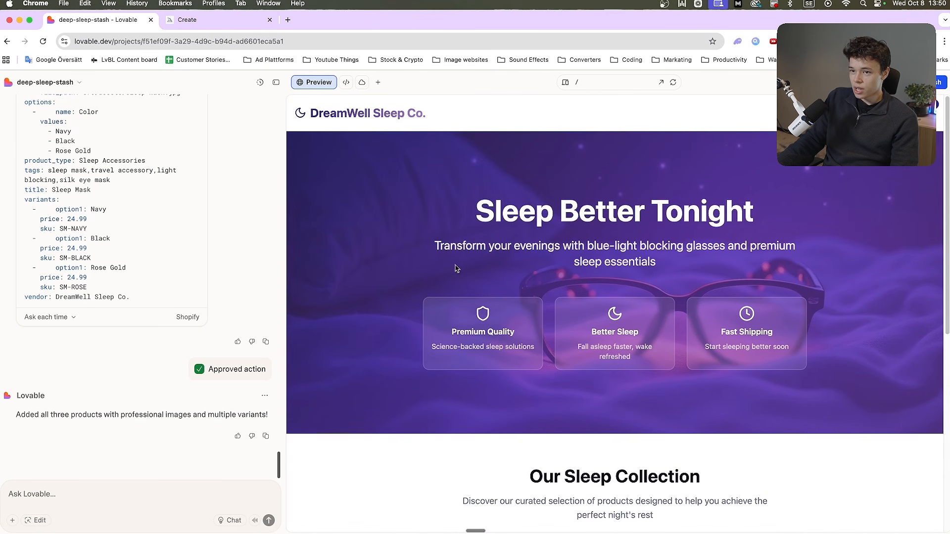
scroll(535, 298, "down", 9)
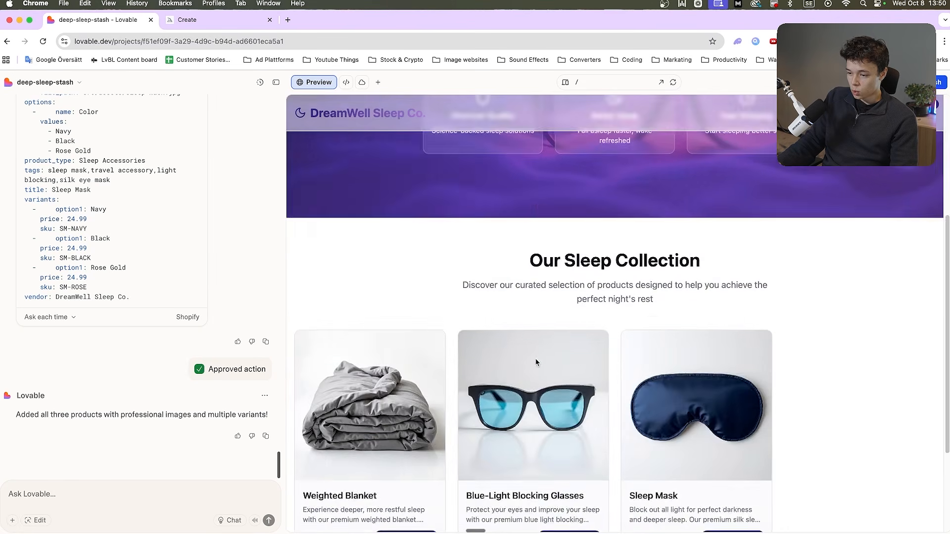
scroll(536, 358, "up", 9)
Refresh the store preview and check the hero and the Our Sleep Collection products again
left_click(674, 84)
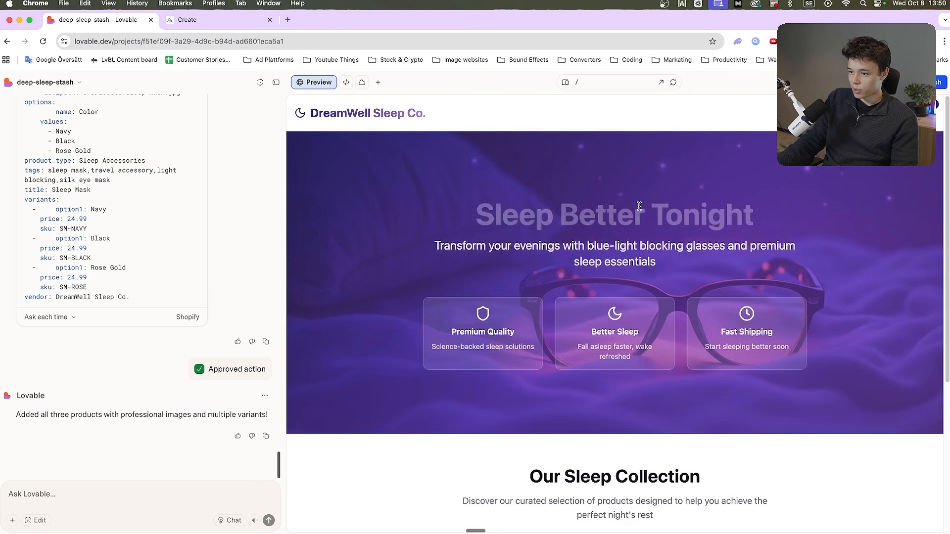
scroll(691, 275, "down", 1)
scroll(643, 287, "down", 7)
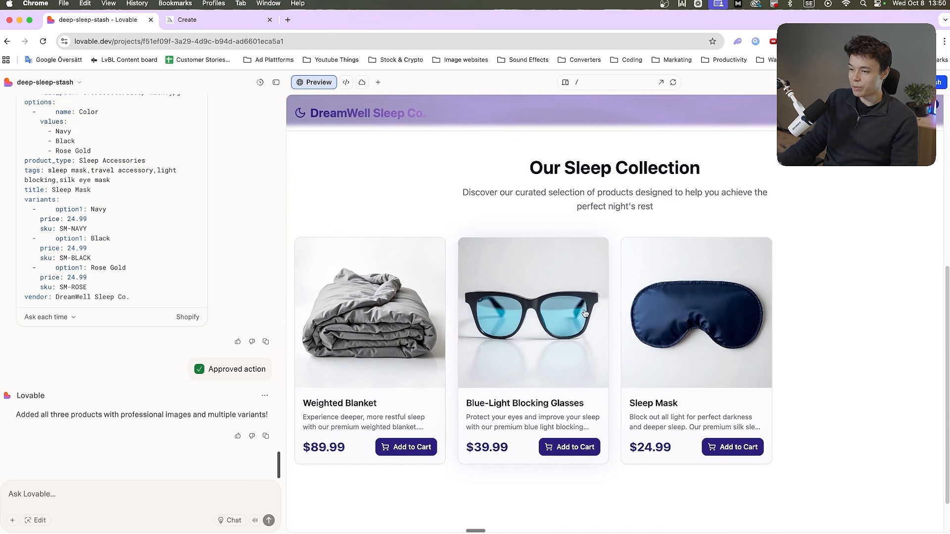
scroll(562, 329, "up", 7)
scroll(453, 357, "down", 7)
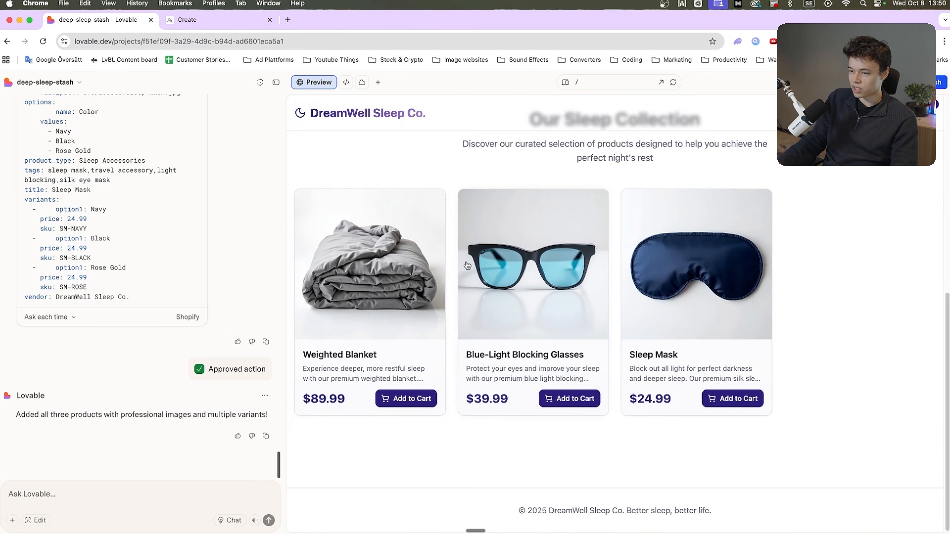
scroll(563, 287, "up", 4)
scroll(563, 287, "down", 4)
Open the Weighted Blanket's product page, try several weight and color options ending on 20 lbs / Navy, and return to the collection
left_click(379, 355)
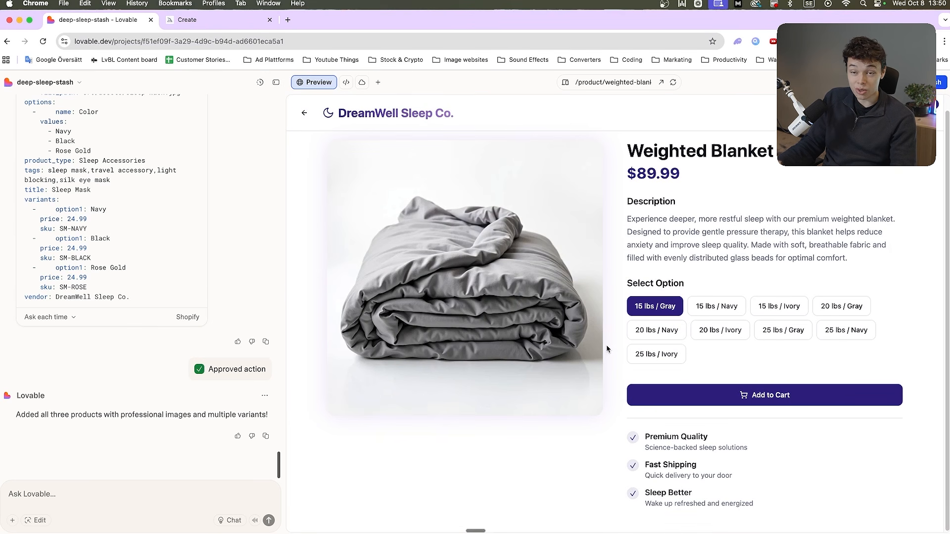
left_click(720, 330)
left_click(782, 330)
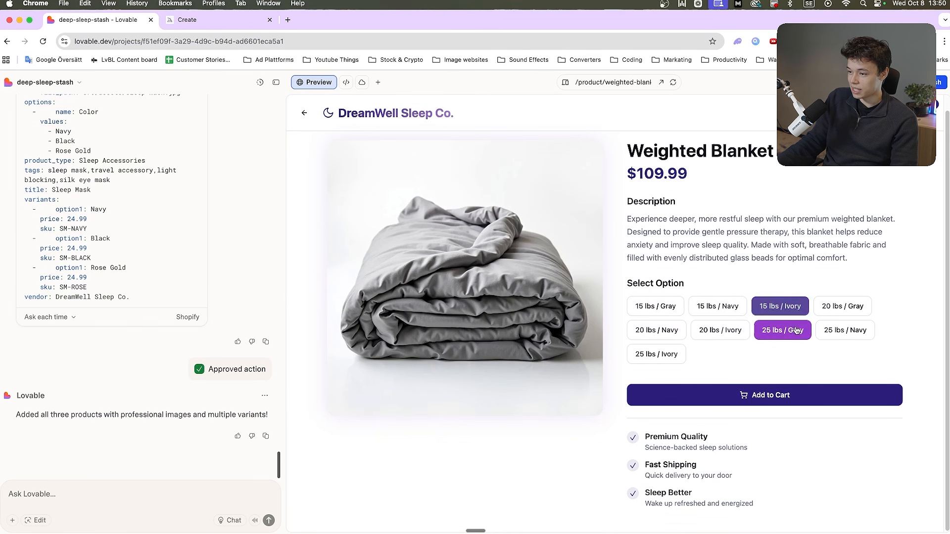
left_click(829, 332)
left_click(781, 307)
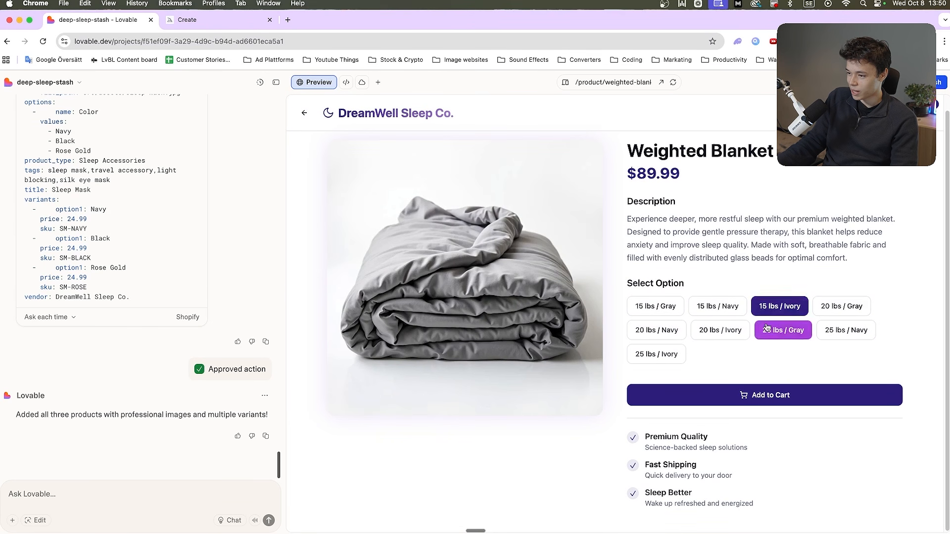
left_click(657, 330)
left_click(305, 114)
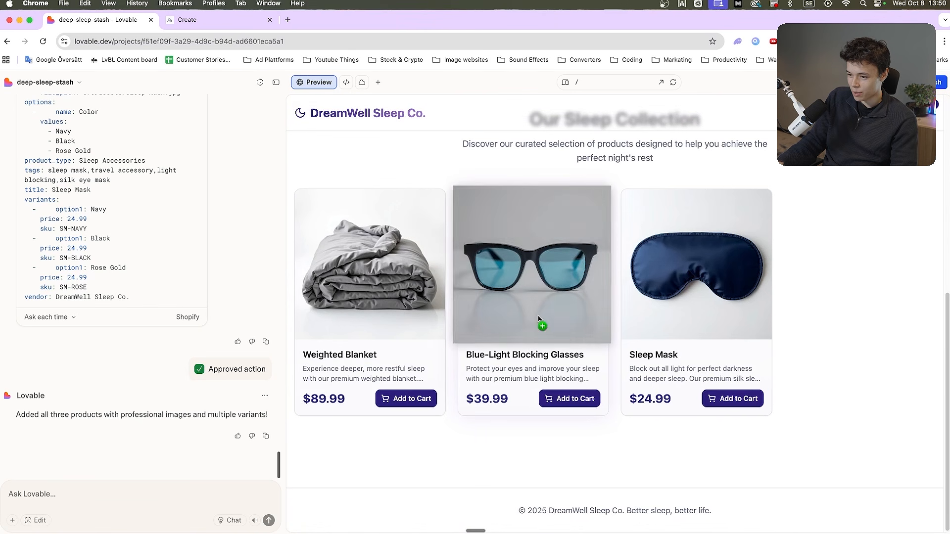
Open the Blue-Light Blocking Glasses product page and try the Tortoise and Clear options
left_click(544, 345)
left_click(690, 321)
left_click(733, 321)
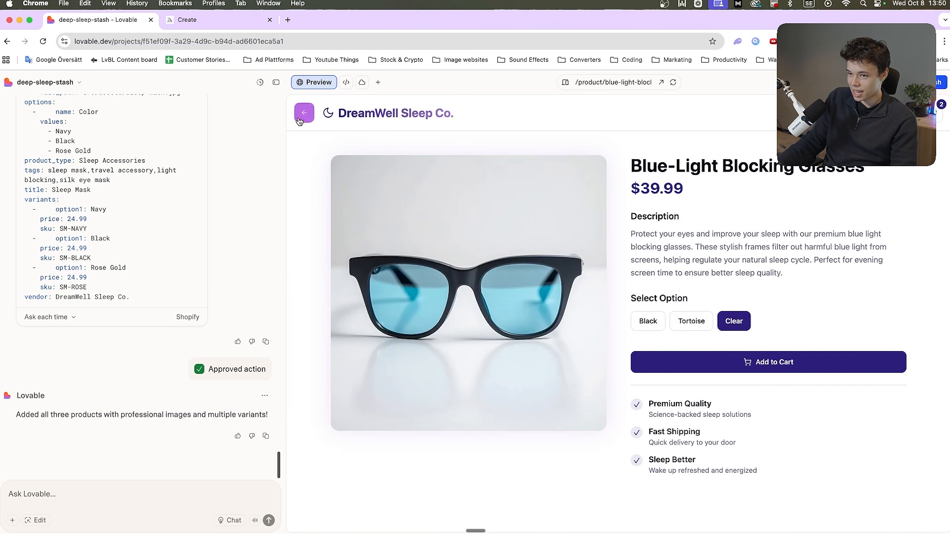
Go back to the collection, open the Sleep Mask product page, and try the Rose Gold option
left_click(305, 113)
scroll(655, 354, "down", 5)
left_click(655, 354)
left_click(730, 323)
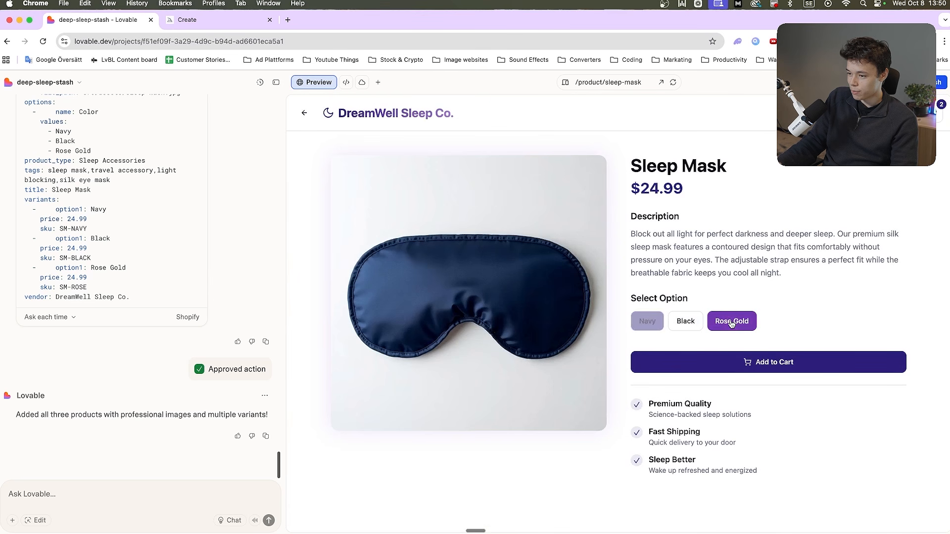
Return to the store's home page and look over the hero section and Our Sleep Collection products
left_click(304, 114)
scroll(515, 444, "down", 5)
scroll(515, 443, "up", 5)
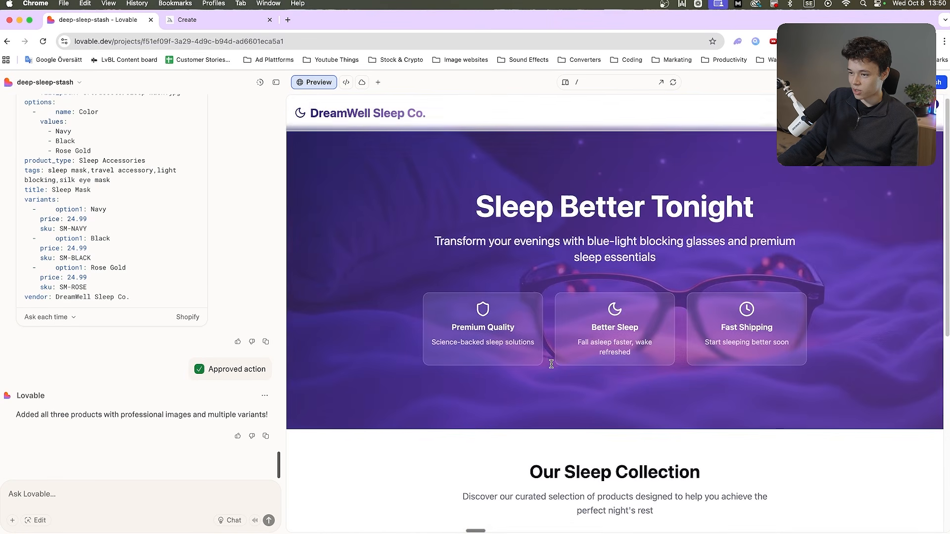
scroll(643, 381, "down", 3)
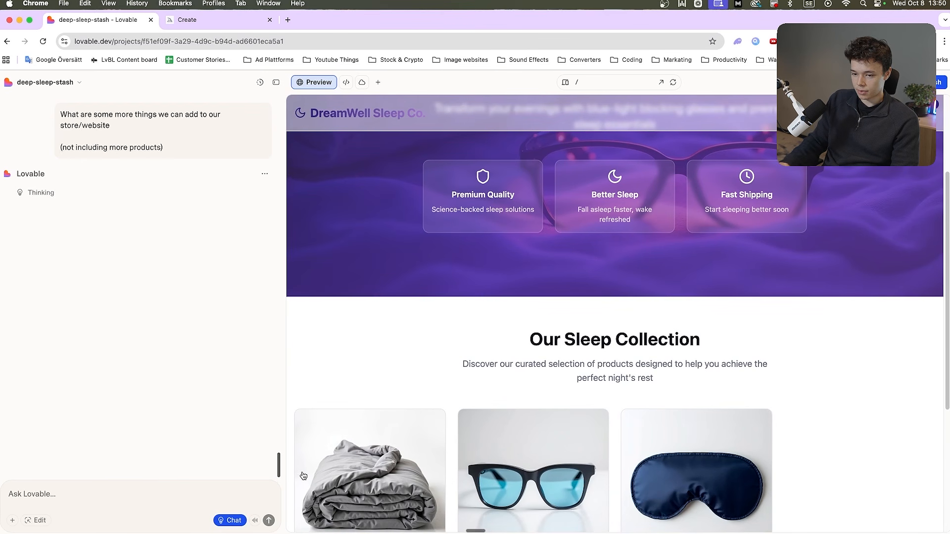
scroll(364, 353, "up", 3)
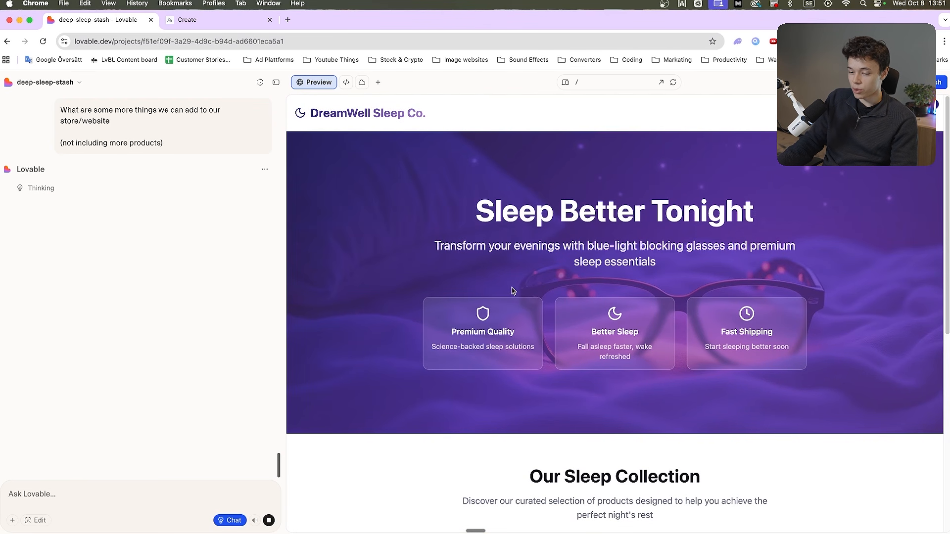
Search Google for midjourney in a separate tab and close the results to return to Midjourney
key("ctrl+Tab")
key("super+t")
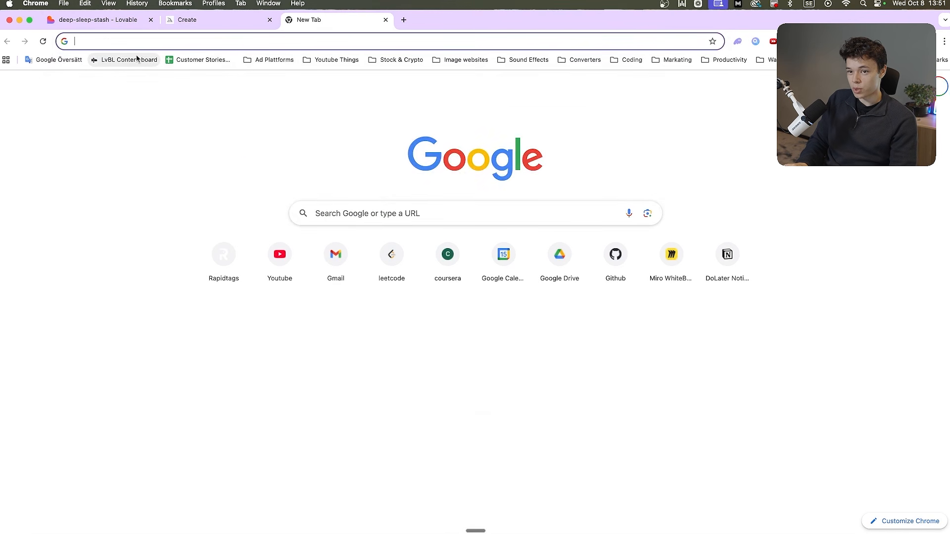
type("midjourney")
key("Return")
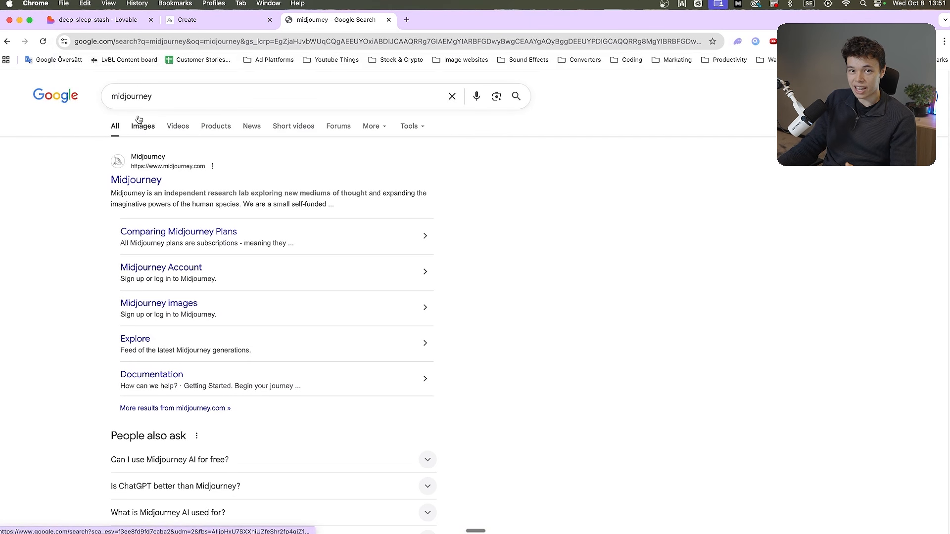
key("super+w")
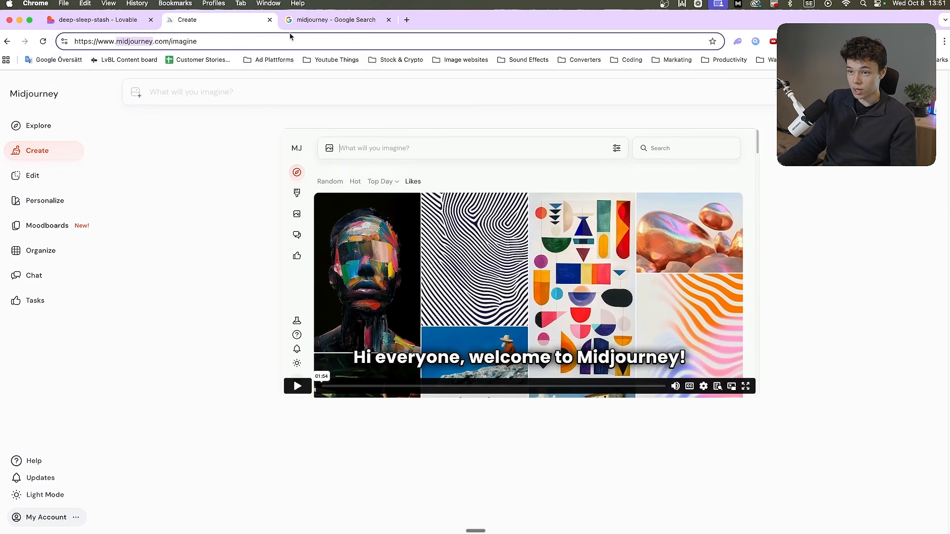
Complete Midjourney's Cookie Settings, accepting the essential cookies
left_click(430, 338)
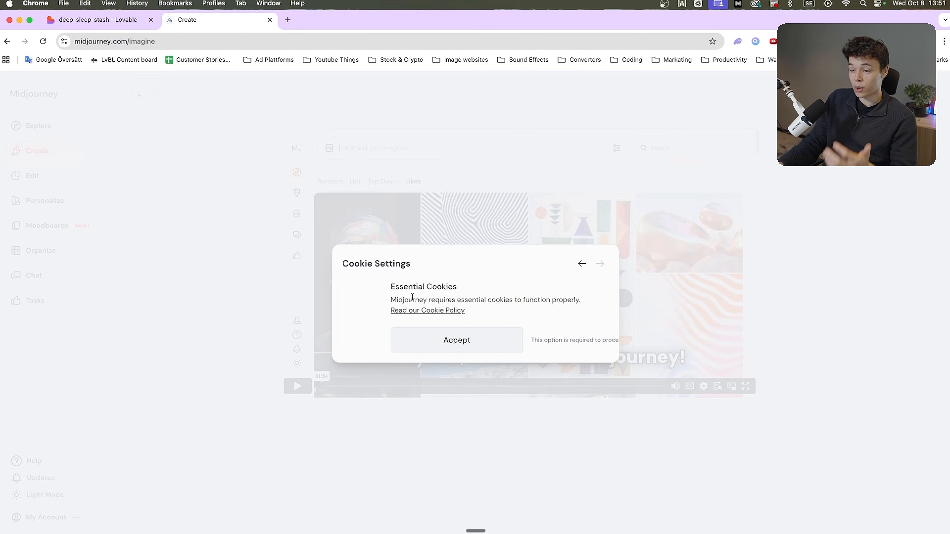
left_click(429, 339)
left_click(546, 340)
left_click(448, 348)
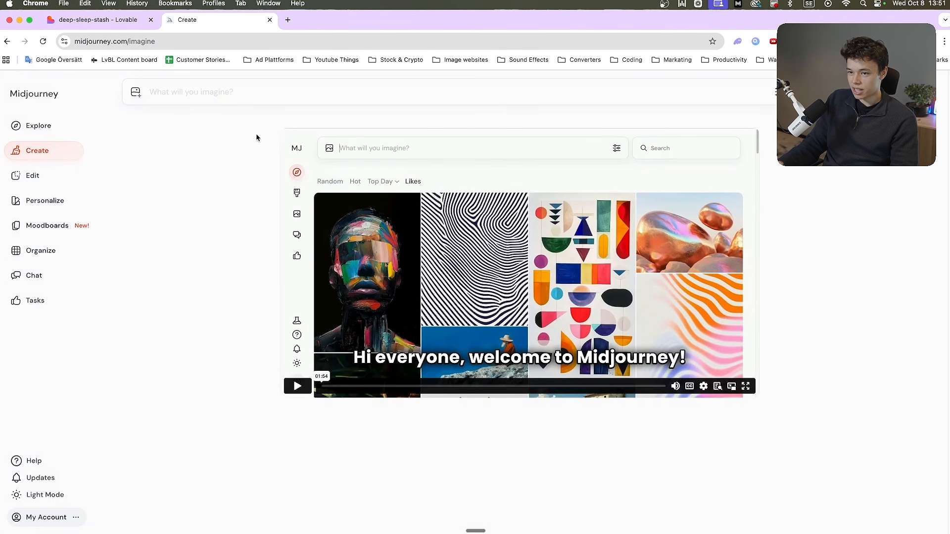
Glance at Lovable's suggestions, and draft in Midjourney: "I am creating a website where i sell sleep products, like weighted blankets and sleep masks and blue light blocking glasses."
key("ctrl+shift+Tab")
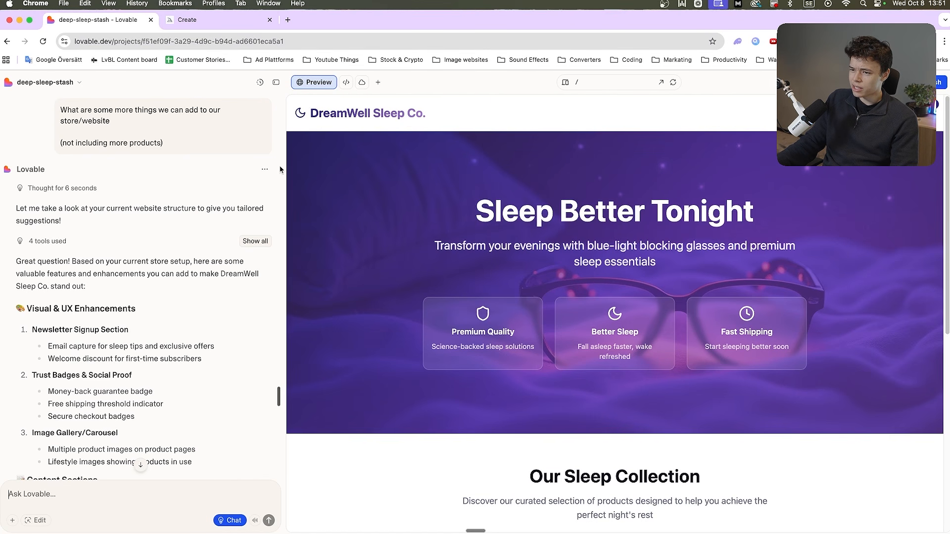
key("ctrl+Tab")
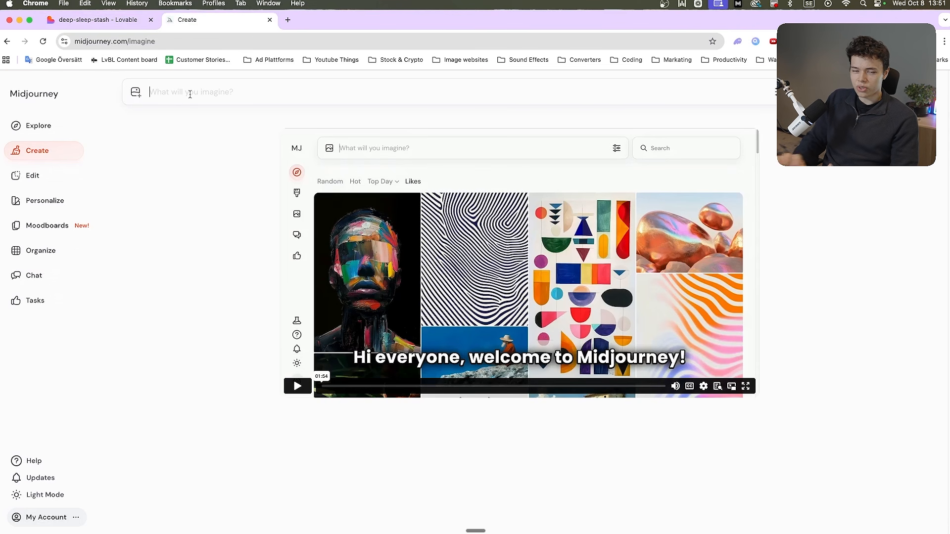
type("I am creating a website where i sell sleep products, like weighted baln")
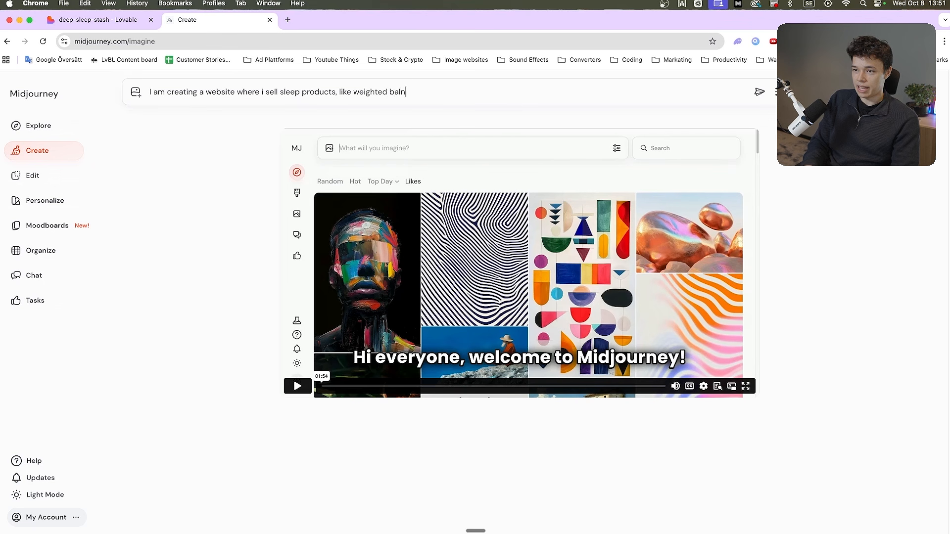
key("alt+shift+Left")
type("blankets and sleep")
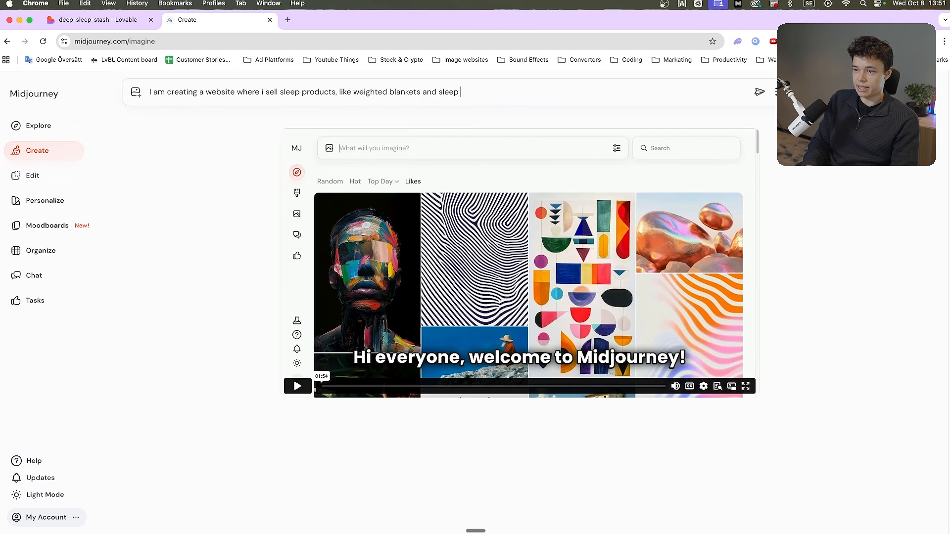
type(" masks and blue")
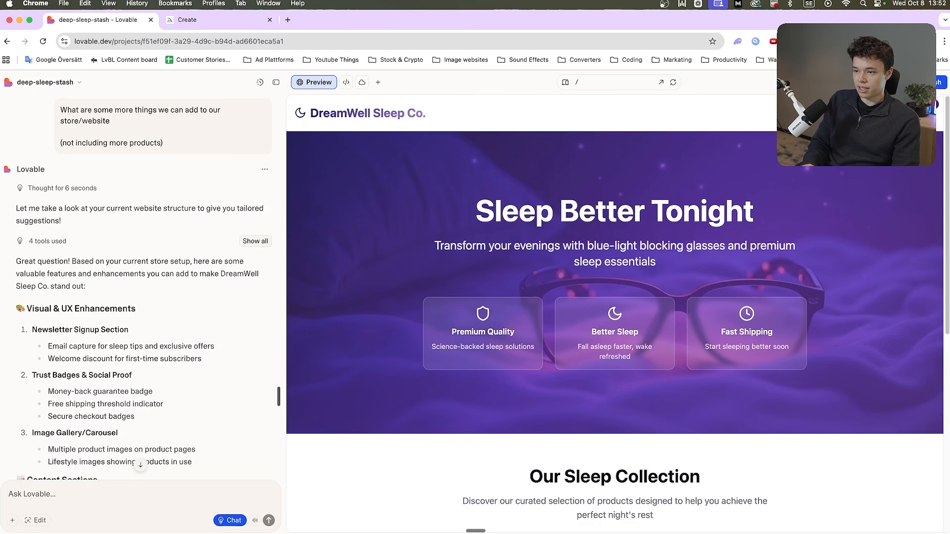
Append the Design inspiration list from Lovable's first reply to the Midjourney draft and copy the whole text
scroll(139, 256, "up", 10)
scroll(128, 346, "up", 20)
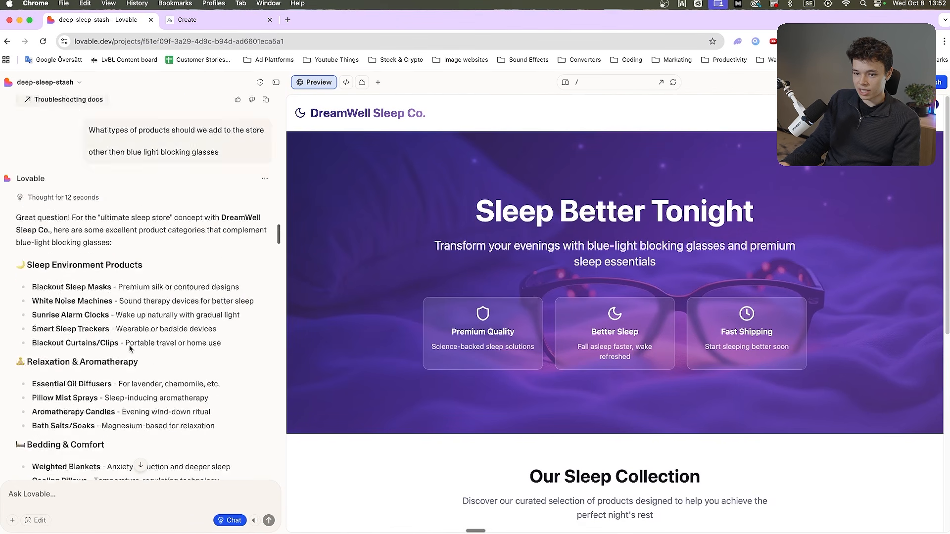
left_click_drag(16, 267, 37, 268)
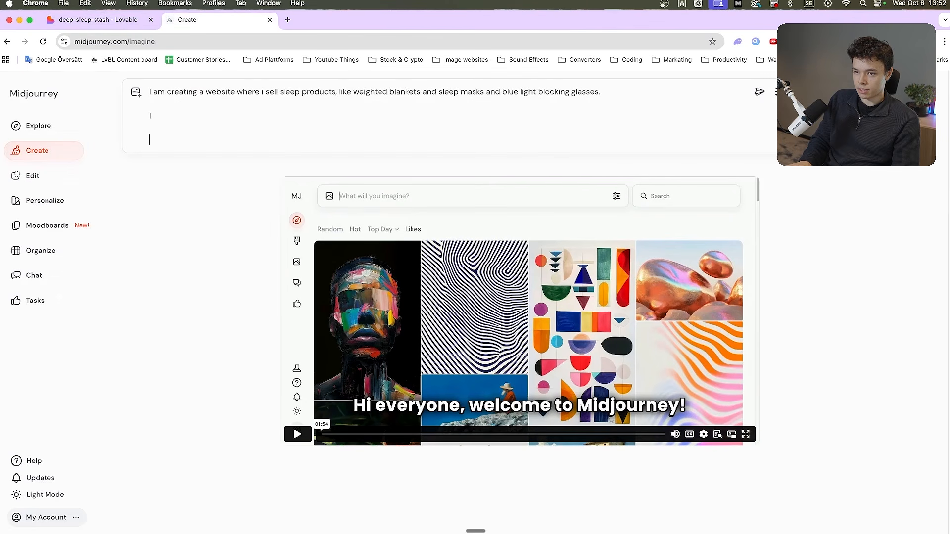
type("Design inspiration: Soothing night sky gradients (deep indigo to purple) Soft, dreamy aesthetic with smooth animations Professional yet calming typography Trust-building product displays")
key("super+a")
Switch to ChatGPT in a new tab and request a Midjourney prompt describing the website's hero page image, pasting in the copied store description
key("super+t")
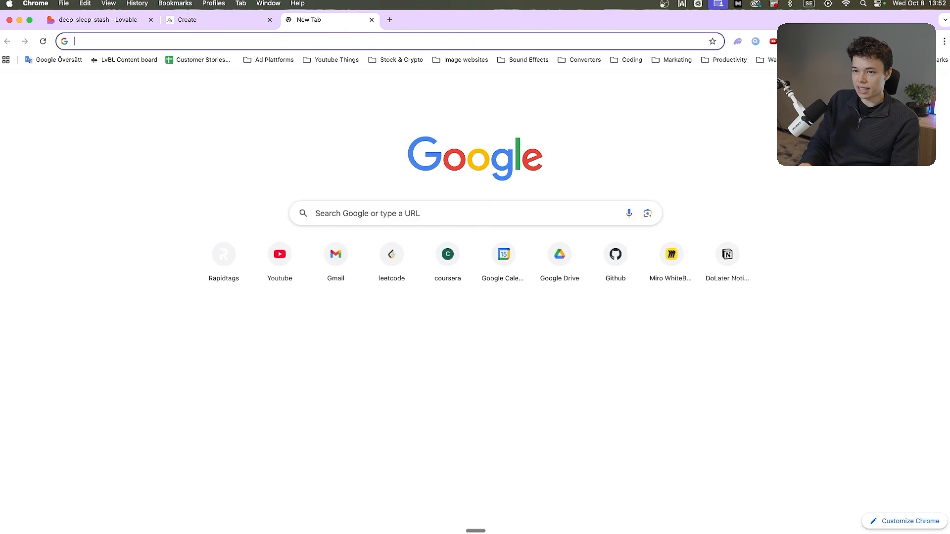
type("chatgpt.com")
key("Return")
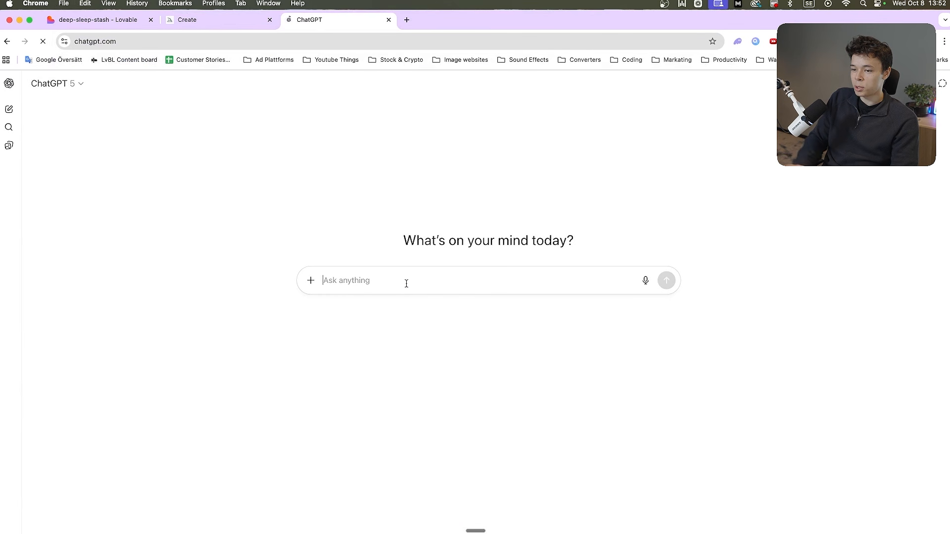
type("Cna oy")
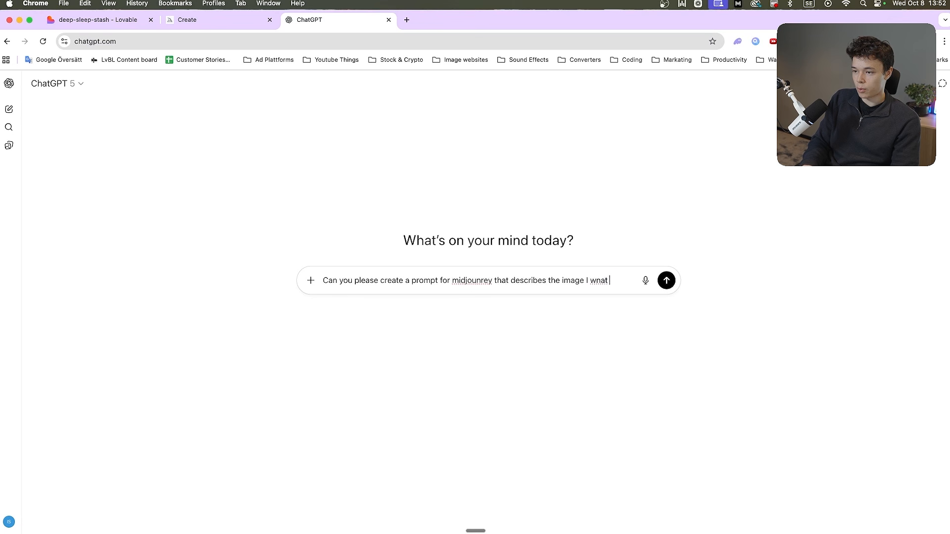
type("hero page")
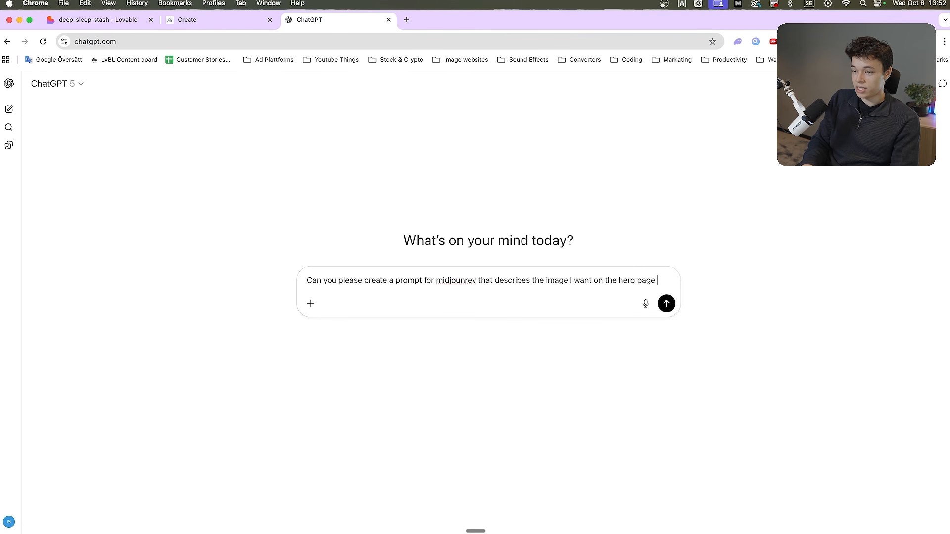
type(" off this webiste")
key("shift+Return")
key("shift+Return")
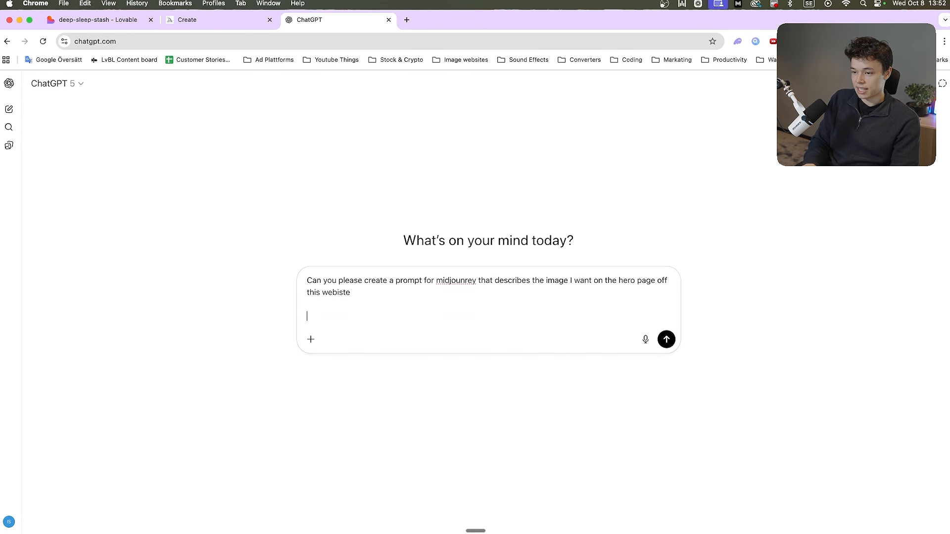
type("I am creating a website where i sell sleep products, like weighted blankets and sleep masks and blue light blocking glasses.  I  Design inspiration: Soothing night sky gradients (deep indigo to purple) Soft, dreamy aesthetic with smooth animations Professional yet calming typography Trust-building product displays")
key("Return")
Review the submitted store description and the Midjourney prompt that ChatGPT writes
left_click_drag(404, 165, 602, 260)
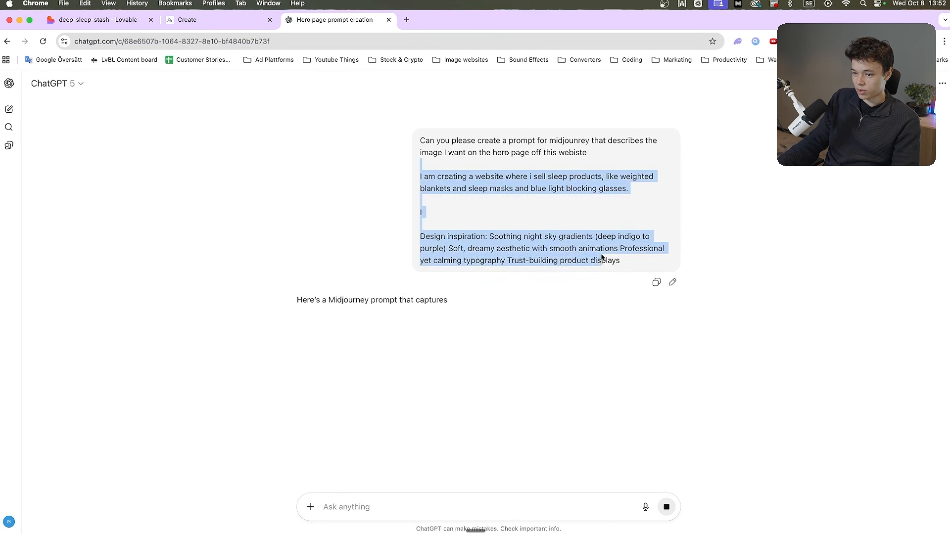
left_click(599, 262)
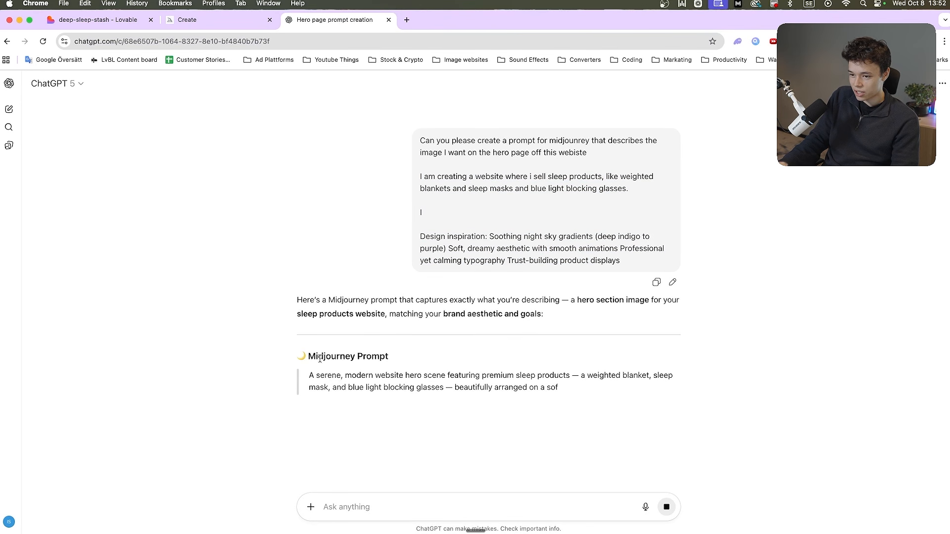
left_click_drag(310, 374, 356, 388)
left_click(468, 421)
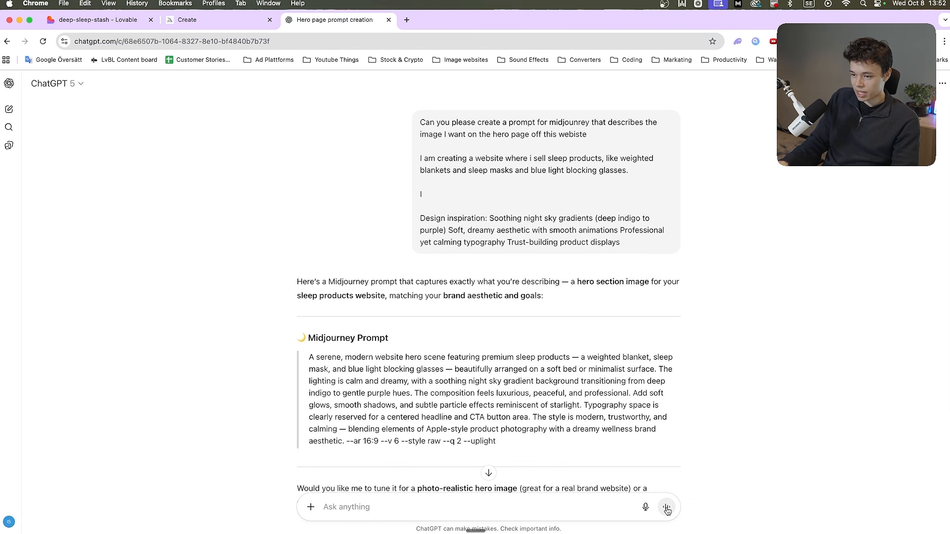
Replace the Midjourney draft with ChatGPT's hero scene prompt and remove its --uplight parameter
left_click_drag(497, 442, 303, 355)
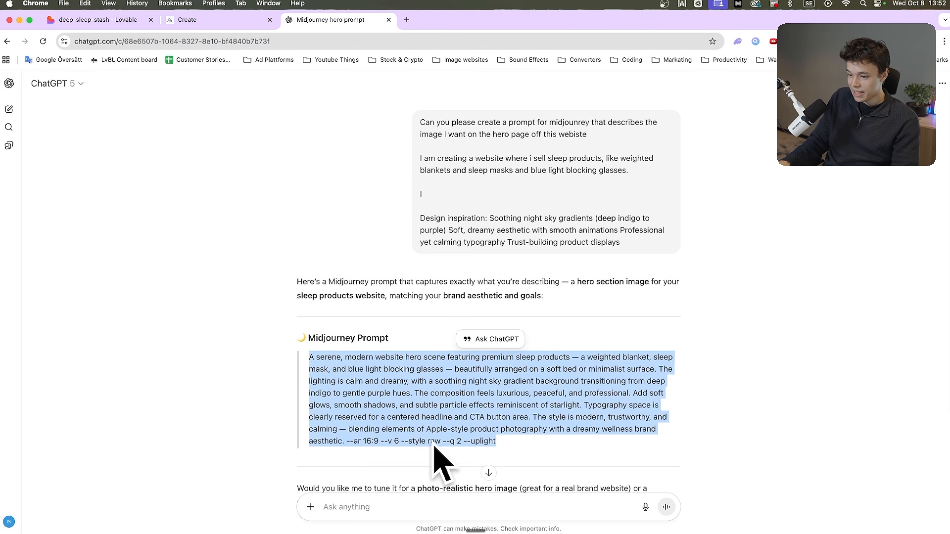
key("super+c")
key("super+alt+Left")
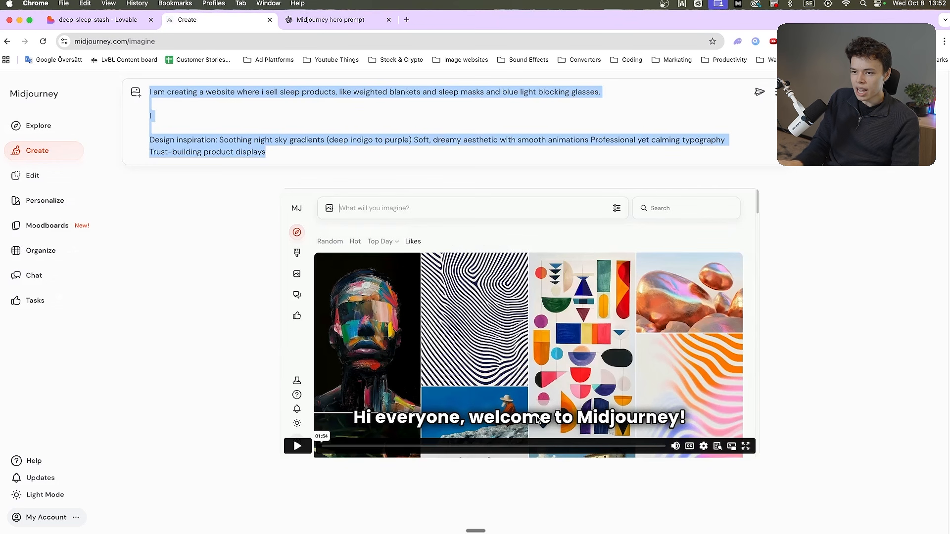
key("super+v")
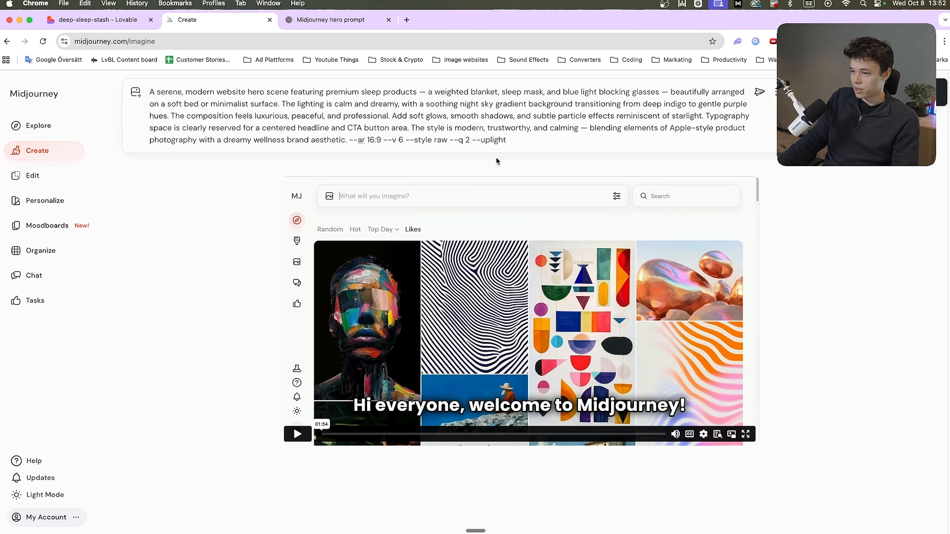
key("shift+alt+Left")
key("shift+alt+Left")
key("BackSpace")
key("super+a")
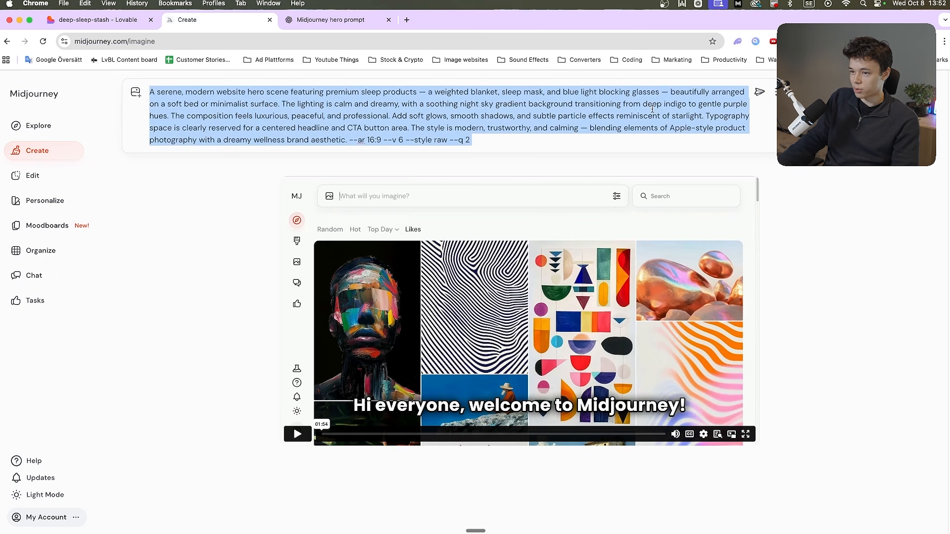
Search Google in a new tab for "free to use image / video genration ai tools" and look through the results
key("super+t")
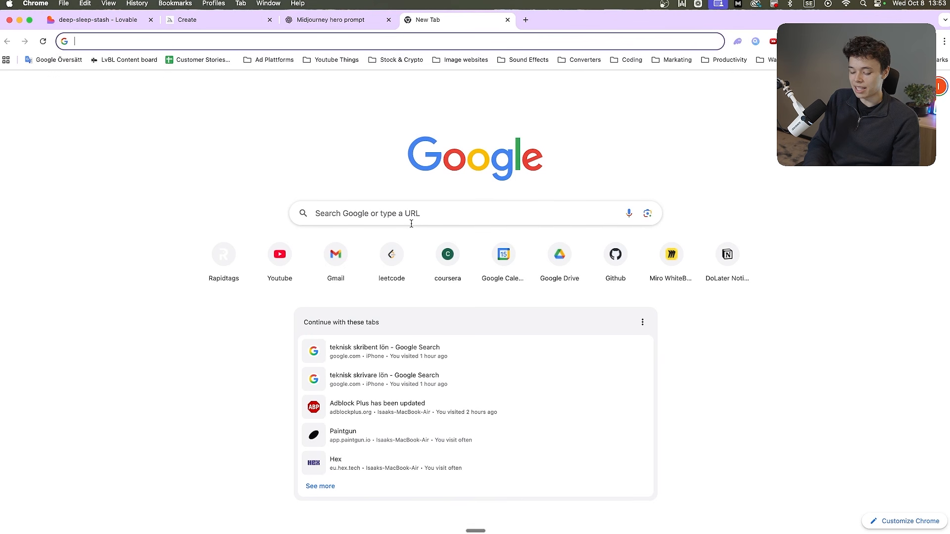
type("ima")
key("BackSpace")
key("BackSpace")
key("BackSpace")
key("BackSpace")
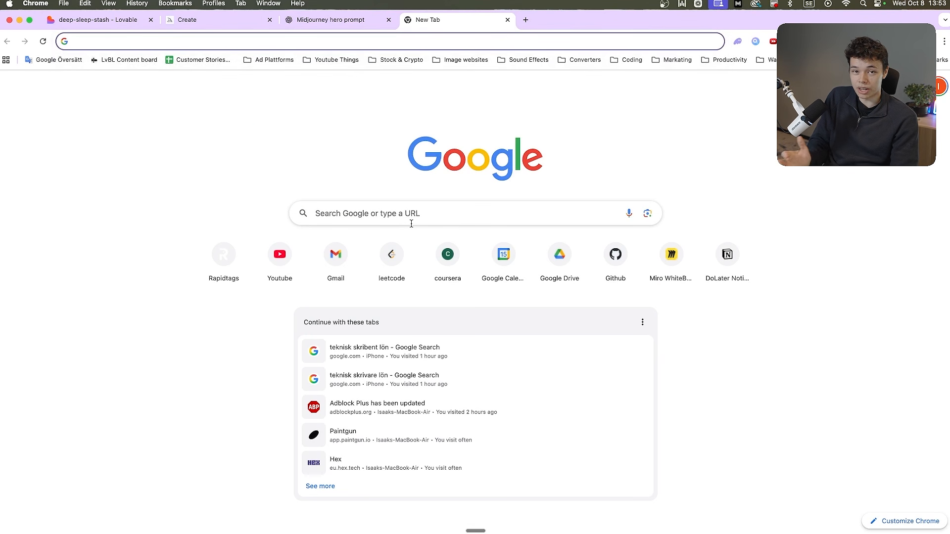
type("free to use image ")
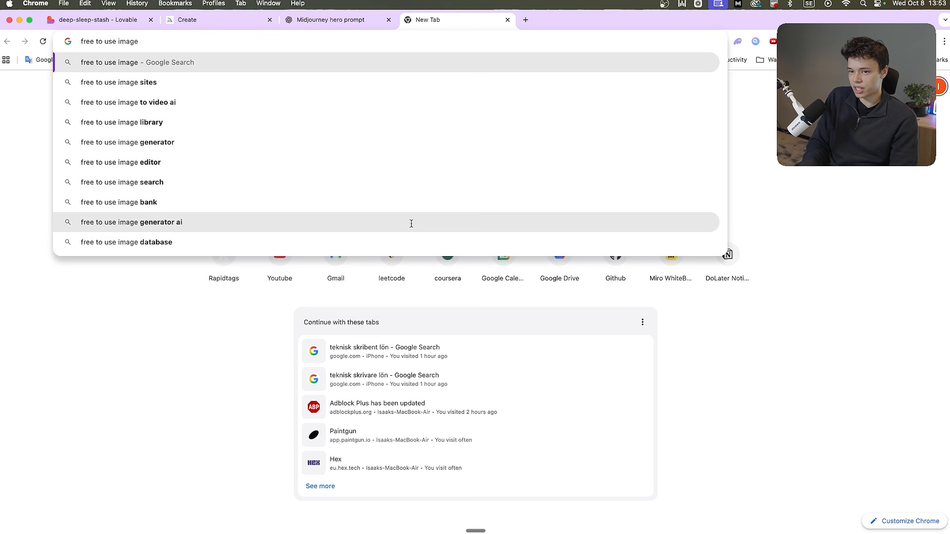
type("/ video genration ai tools")
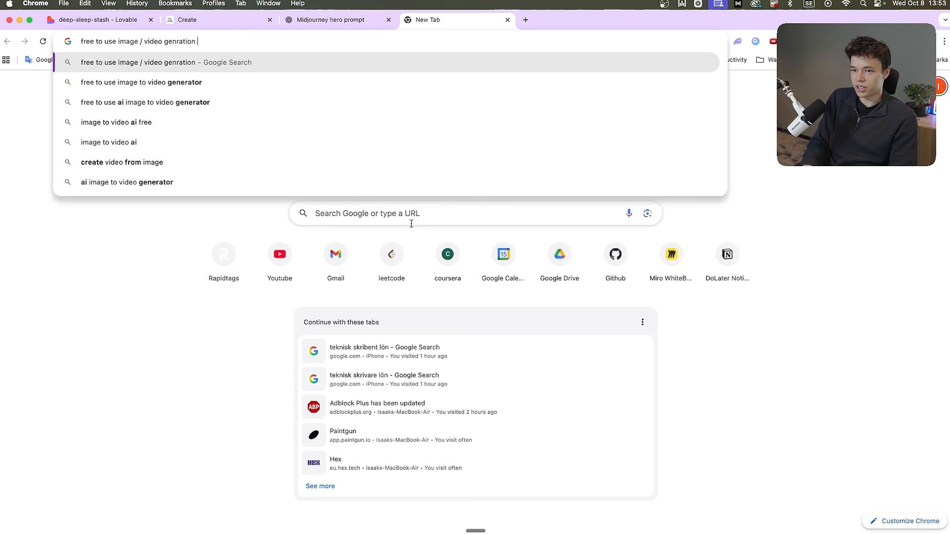
key("Return")
scroll(236, 258, "down", 9)
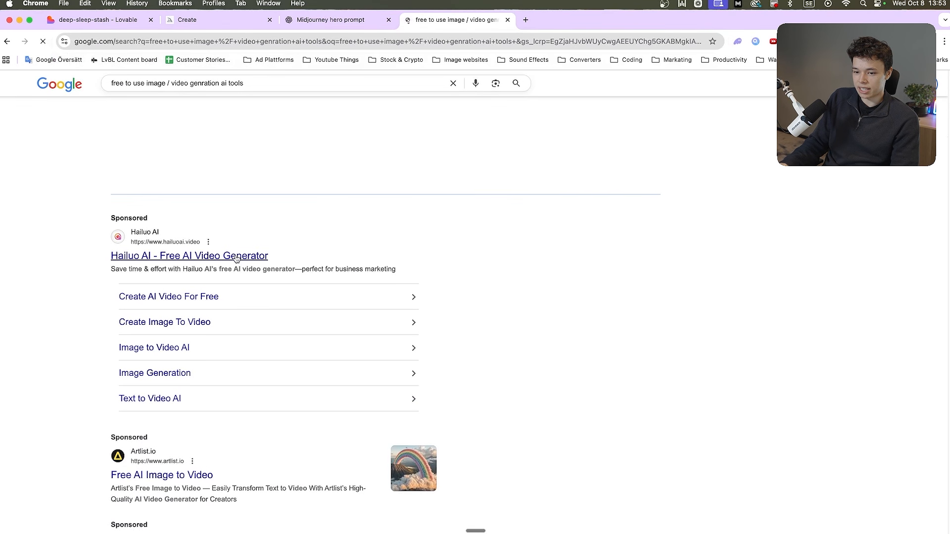
left_click_drag(111, 203, 147, 200)
scroll(74, 240, "down", 10)
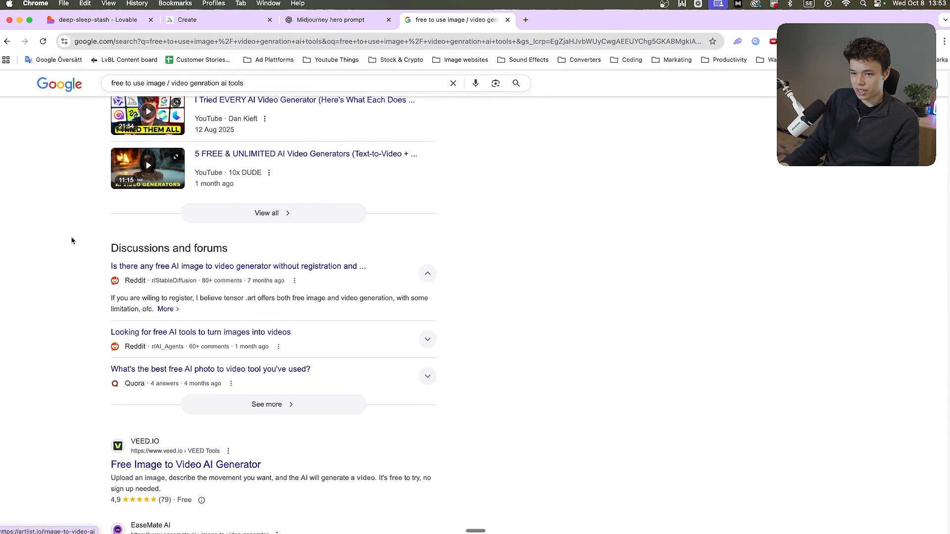
Open the Runway website in place of the search results
key("super+l")
type("r8j")
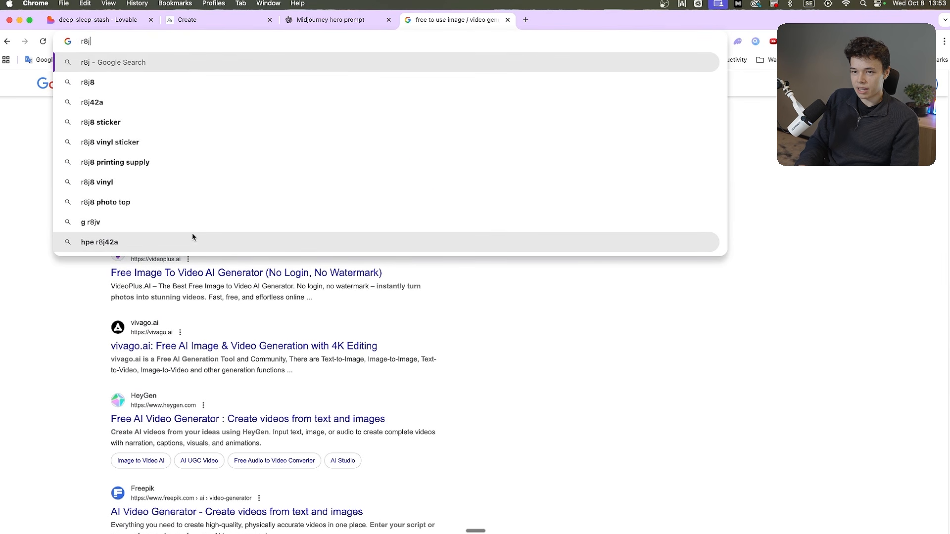
key("BackSpace")
type("n")
key("super+a")
type("run")
key("Return")
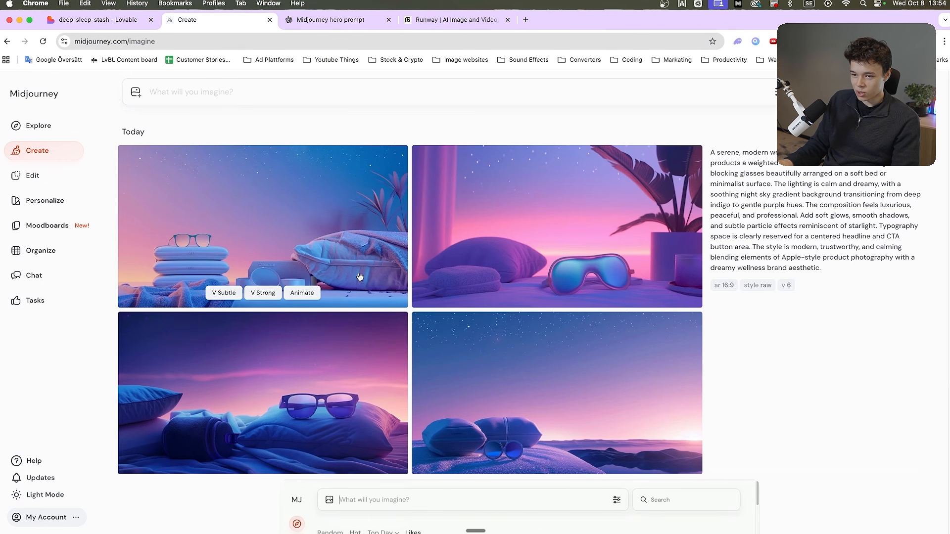
Upscale the image of the glasses on a pillow beside the dark cylinder with the Subtle option, and close the image view
left_click(361, 361)
mouse_move(785, 400)
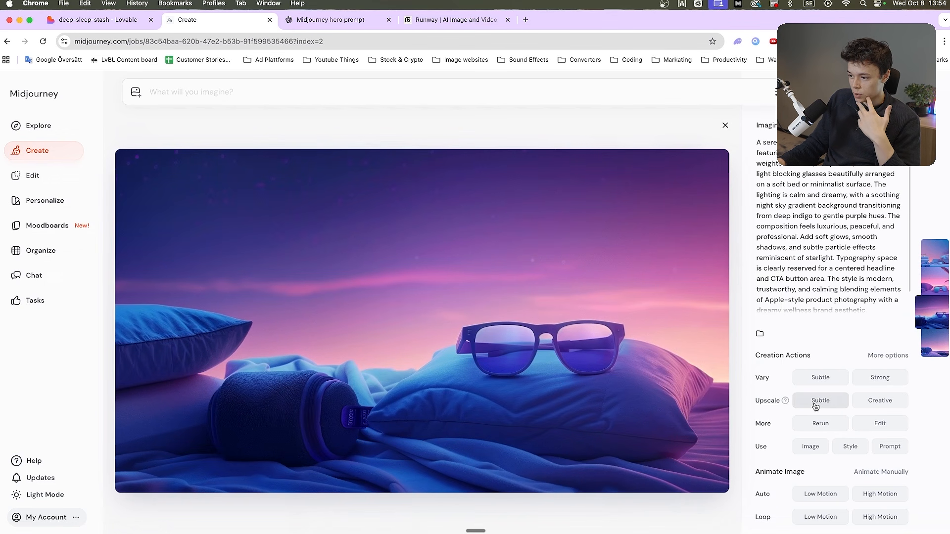
left_click(812, 404)
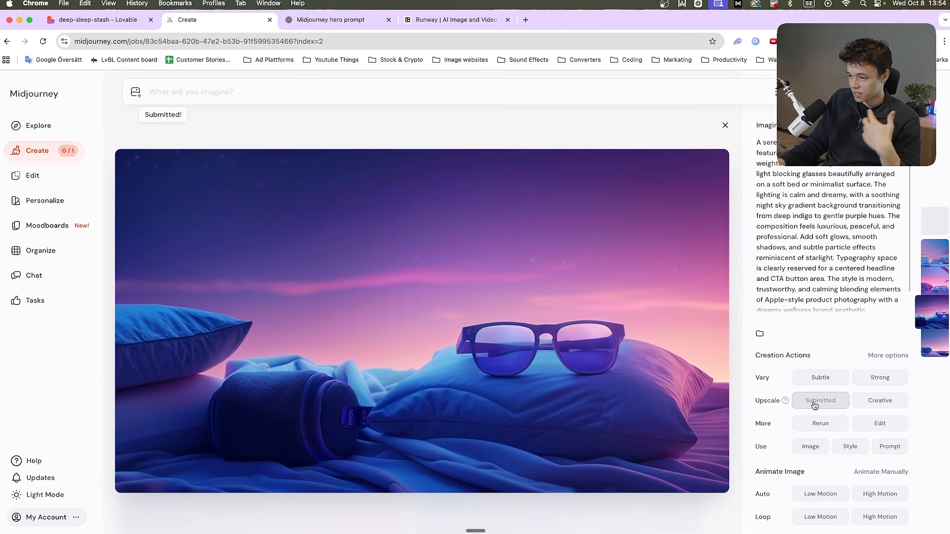
left_click(724, 127)
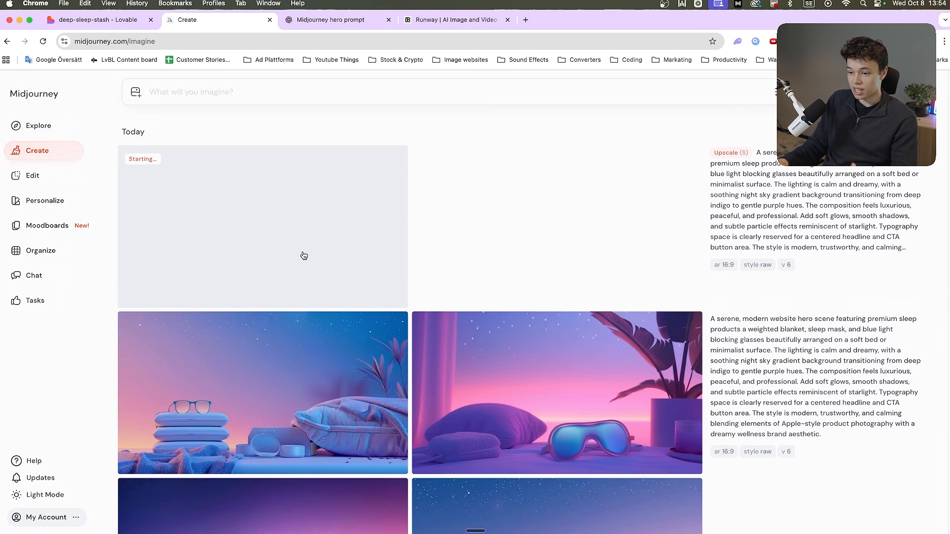
Switch to Lovable and read through its list of suggested store additions, from Visual & UX Enhancements to Trust & Transparency
key("ctrl+shift+Tab")
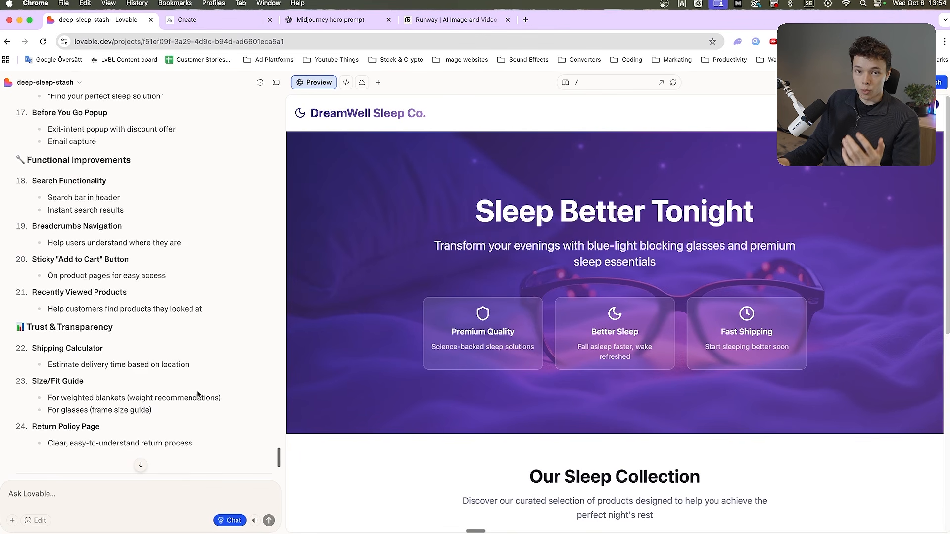
scroll(195, 391, "up", 10)
scroll(192, 388, "up", 15)
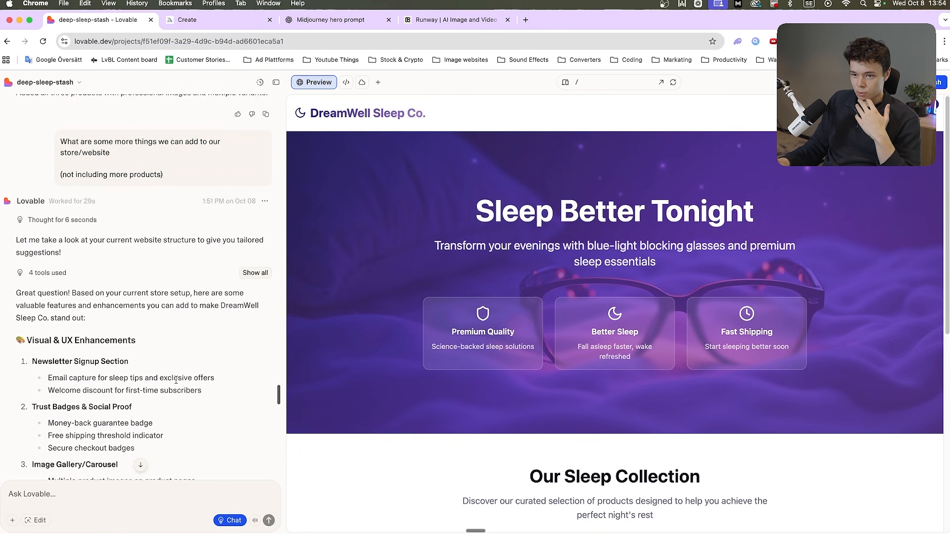
scroll(79, 294, "down", 4)
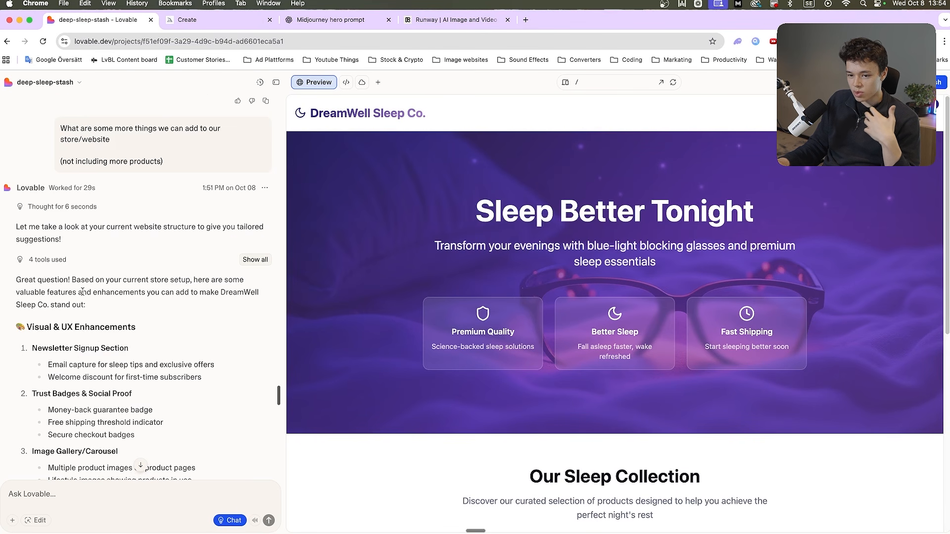
scroll(88, 314, "down", 5)
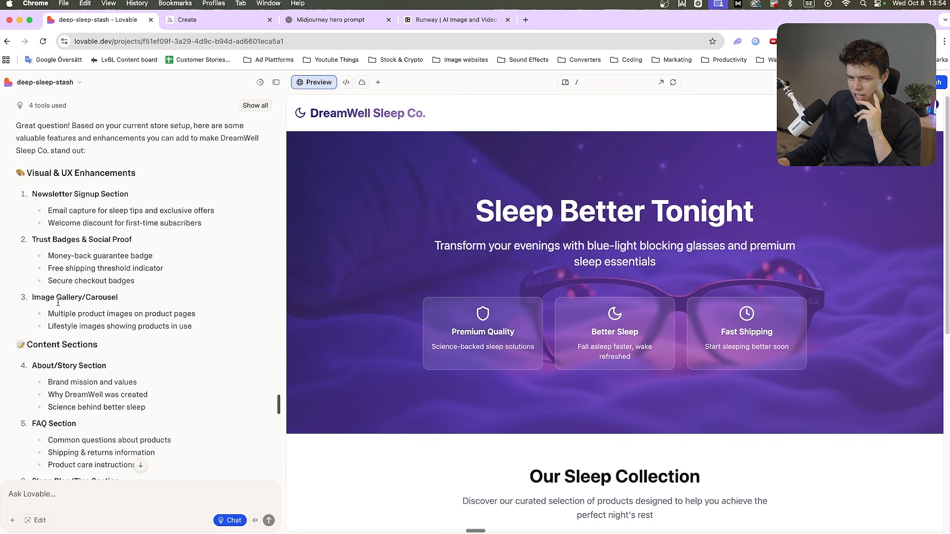
scroll(67, 324, "down", 1)
left_click_drag(62, 343, 106, 346)
scroll(96, 356, "down", 2)
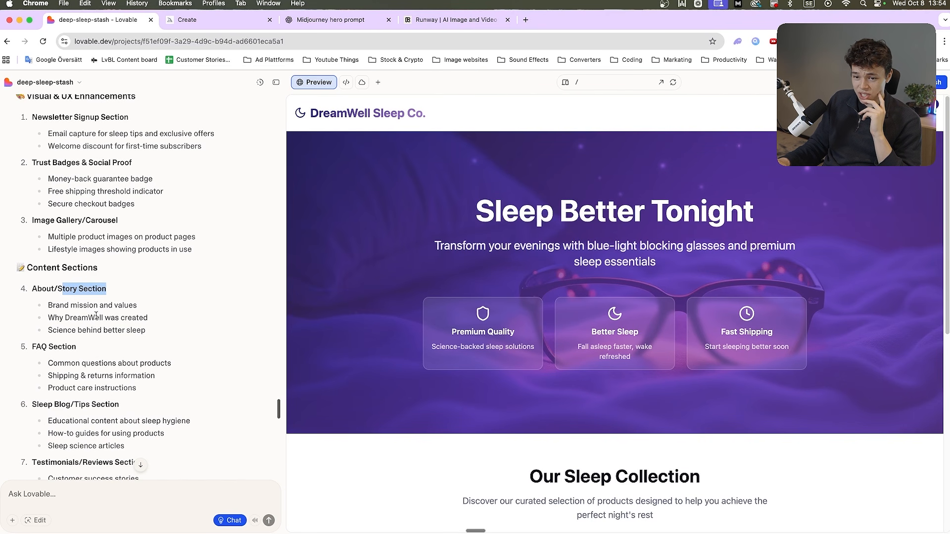
left_click(96, 316)
scroll(90, 341, "down", 3)
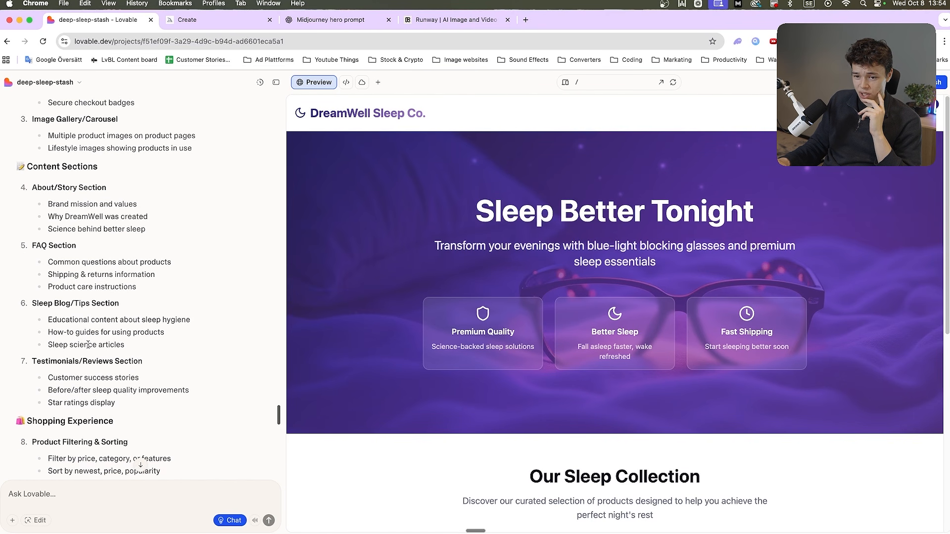
scroll(89, 346, "down", 3)
scroll(103, 369, "down", 3)
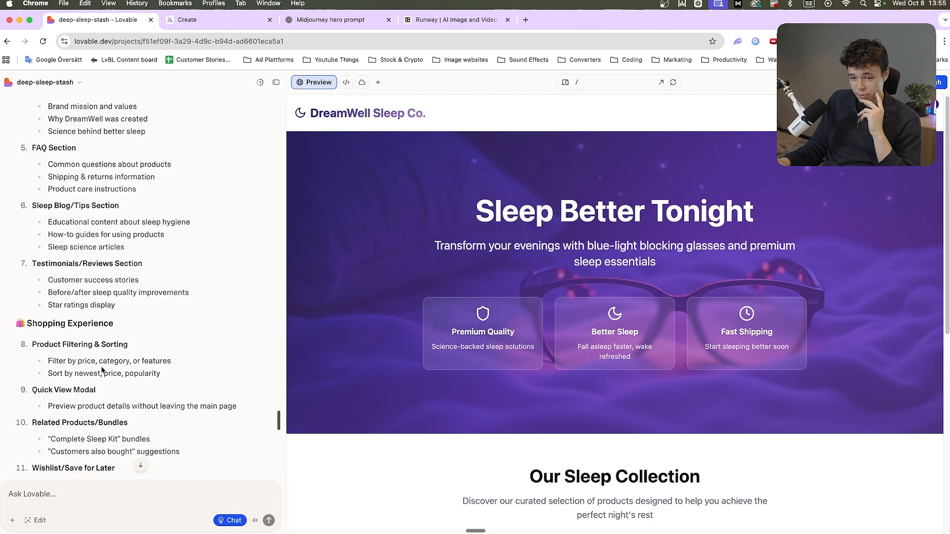
scroll(138, 370, "down", 5)
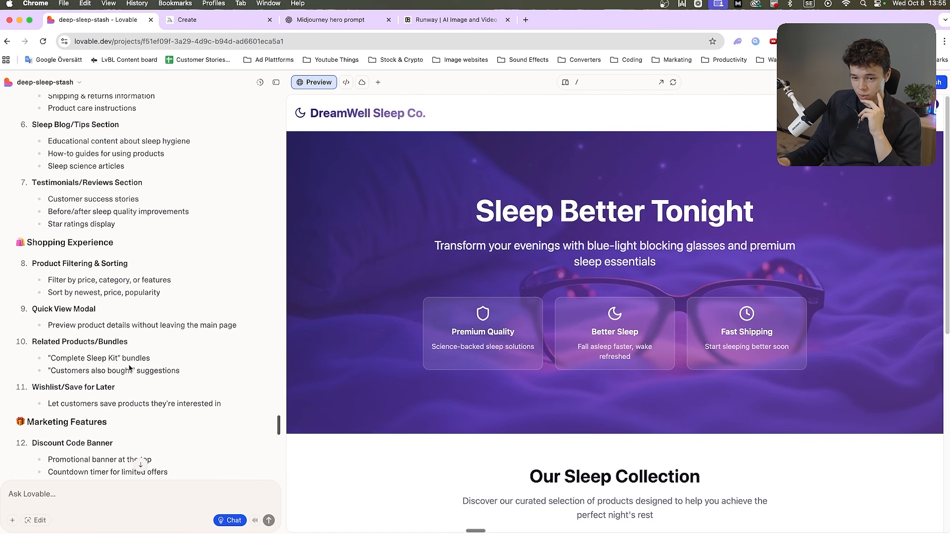
scroll(140, 462, "down", 5)
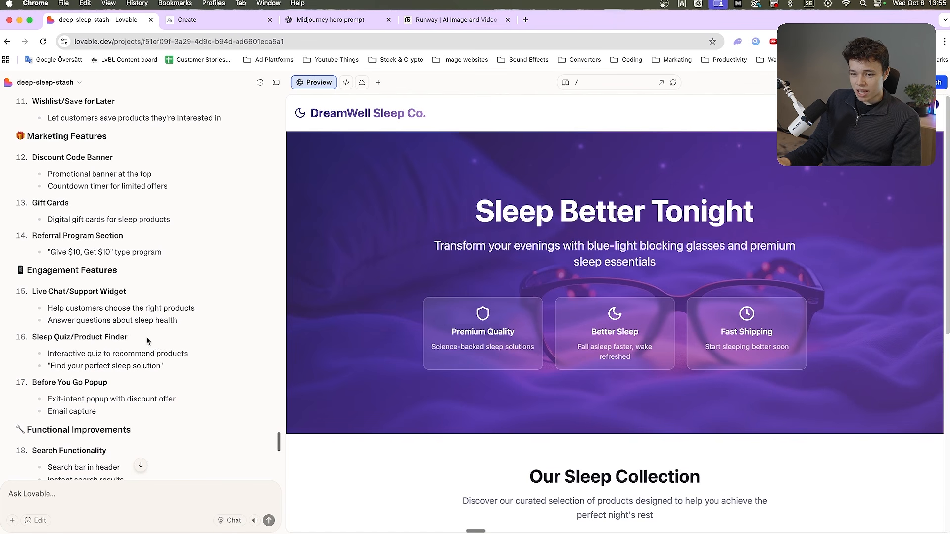
left_click_drag(149, 341, 34, 338)
scroll(82, 327, "down", 6)
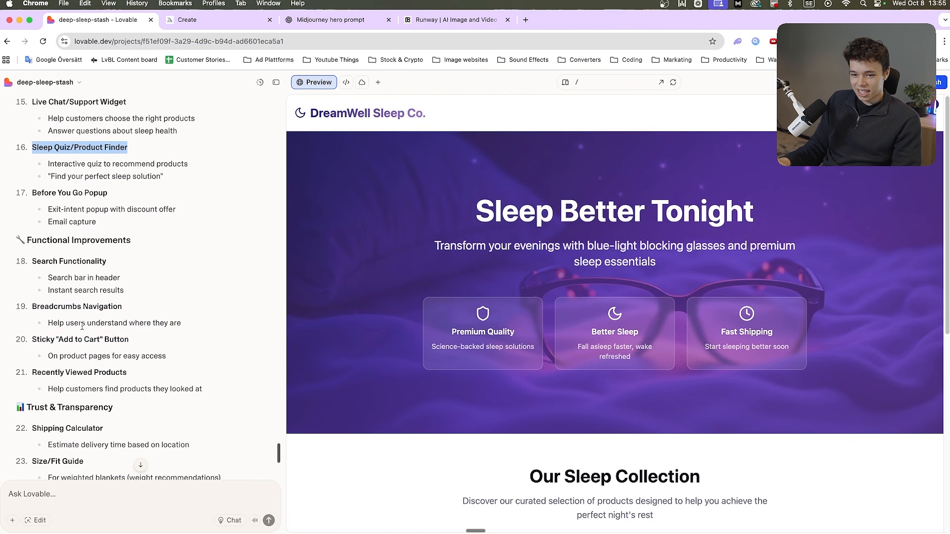
scroll(100, 367, "down", 2)
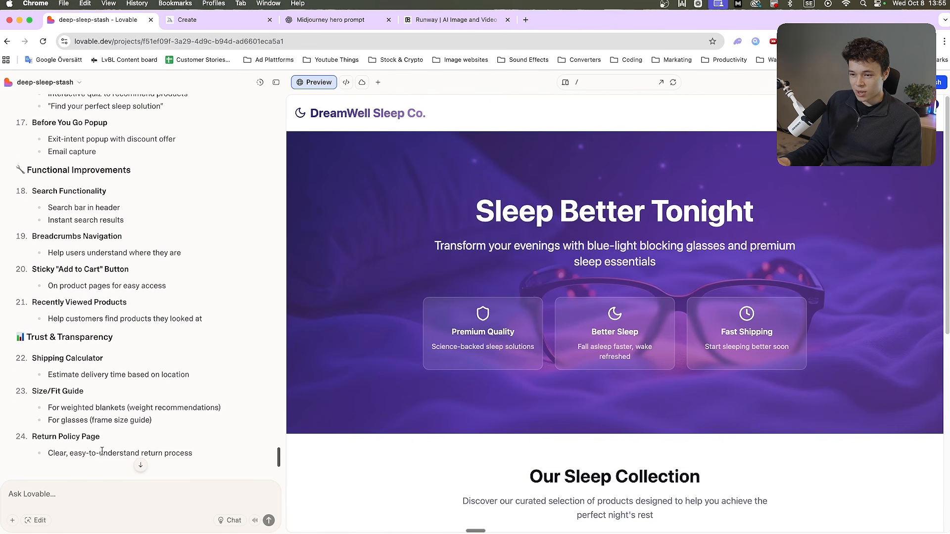
Ask Lovable to add educational content as a learn page with different sections on sleep, a quiz for each section, and reviews
scroll(101, 451, "up", 10)
type("Lets also add reviews as well.")
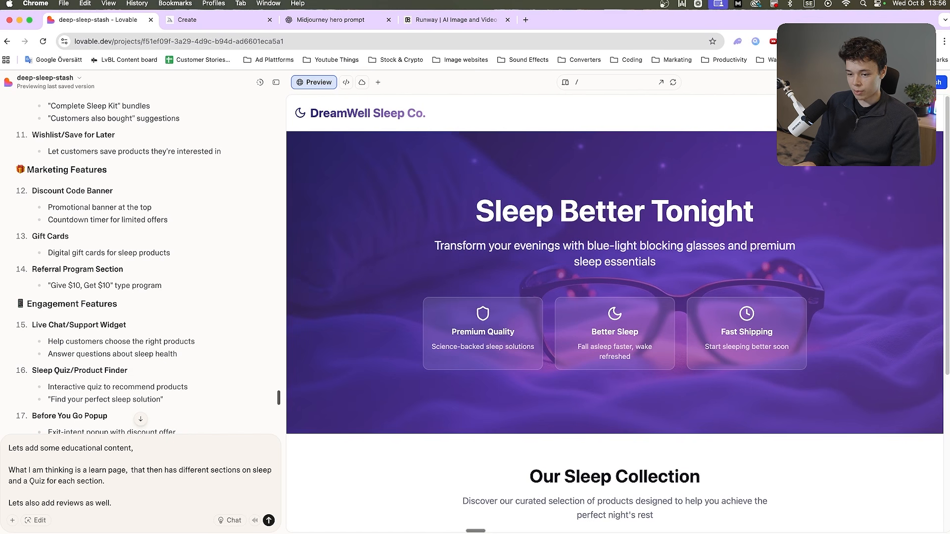
key("Return")
scroll(398, 380, "down", 5)
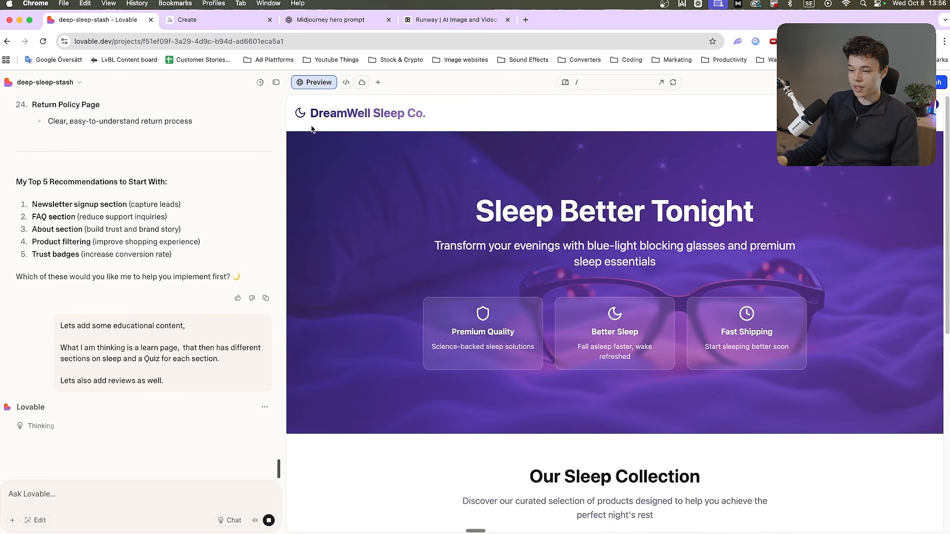
scroll(427, 328, "down", 7)
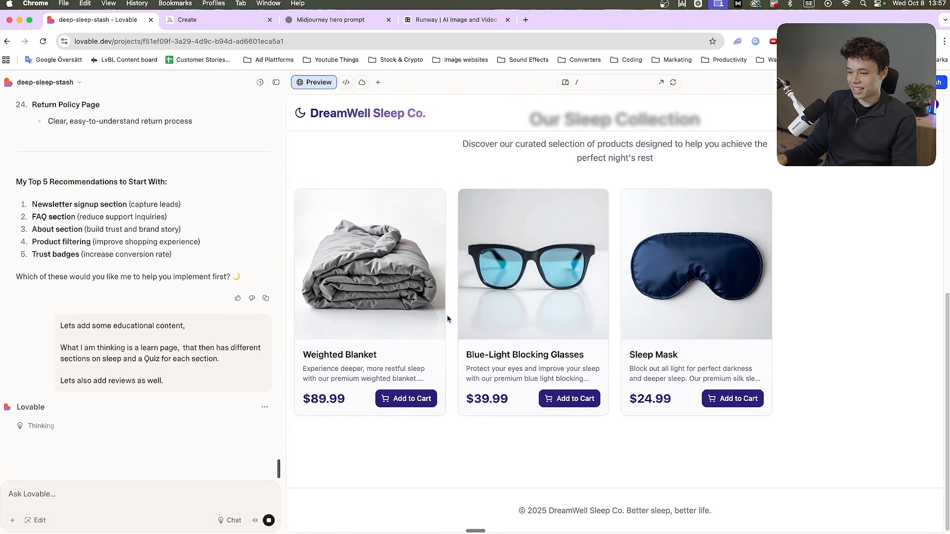
scroll(450, 322, "up", 7)
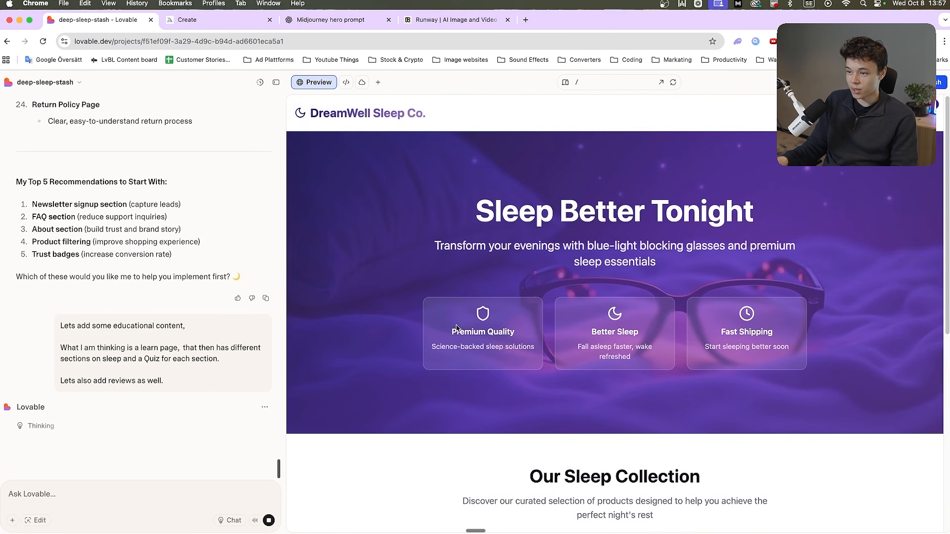
Open the upscaled glasses image in Midjourney and generate both a Low Motion and a High Motion loop video from it
left_click(188, 21)
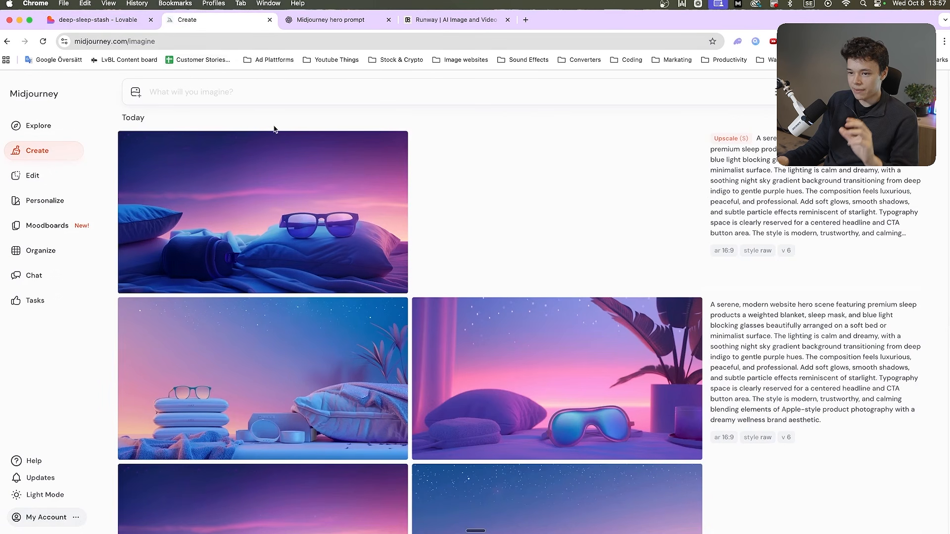
left_click(291, 161)
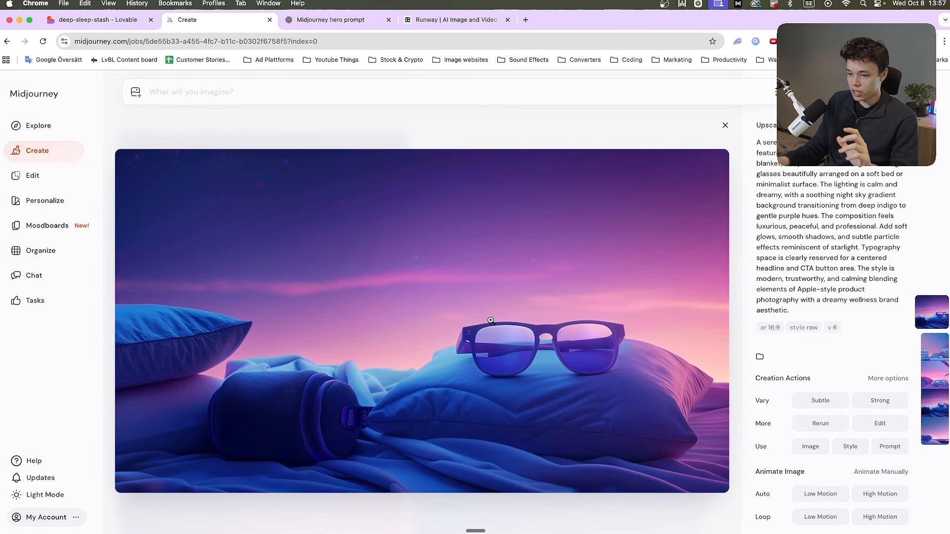
scroll(819, 379, "down", 1)
scroll(820, 380, "up", 1)
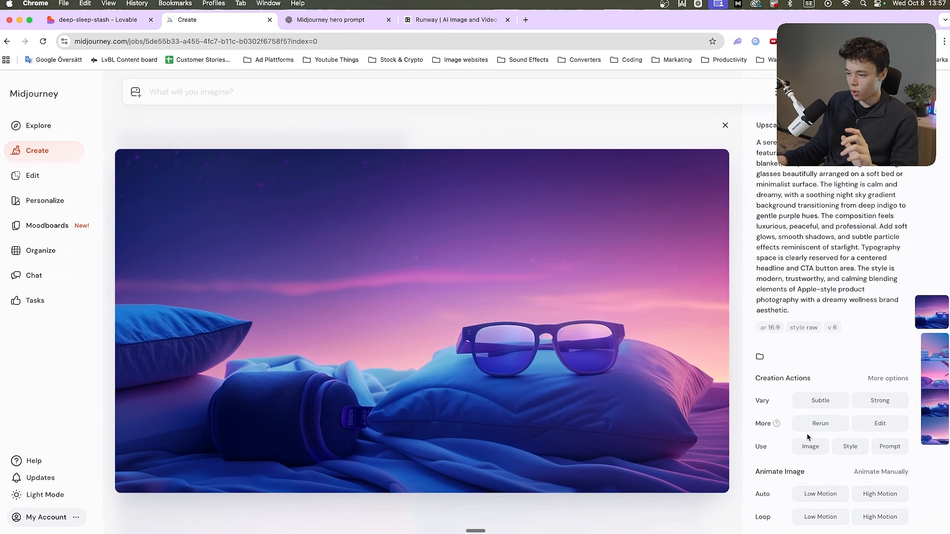
left_click_drag(794, 488, 780, 474)
mouse_move(774, 517)
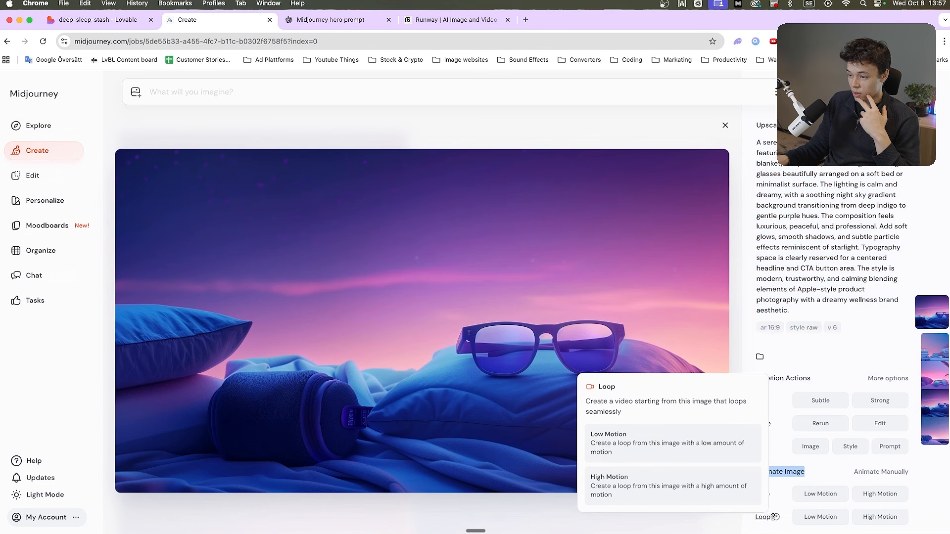
mouse_move(775, 494)
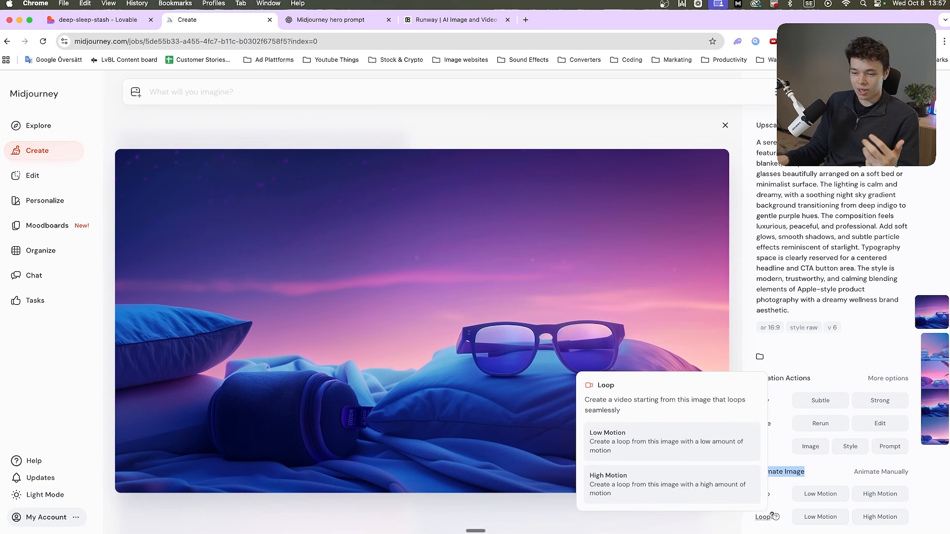
left_click(840, 519)
left_click(880, 517)
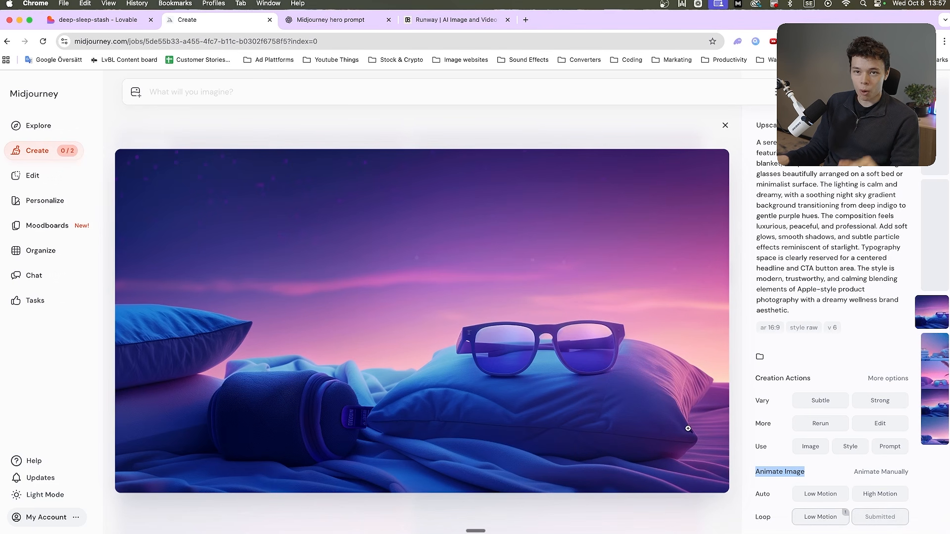
key("Escape")
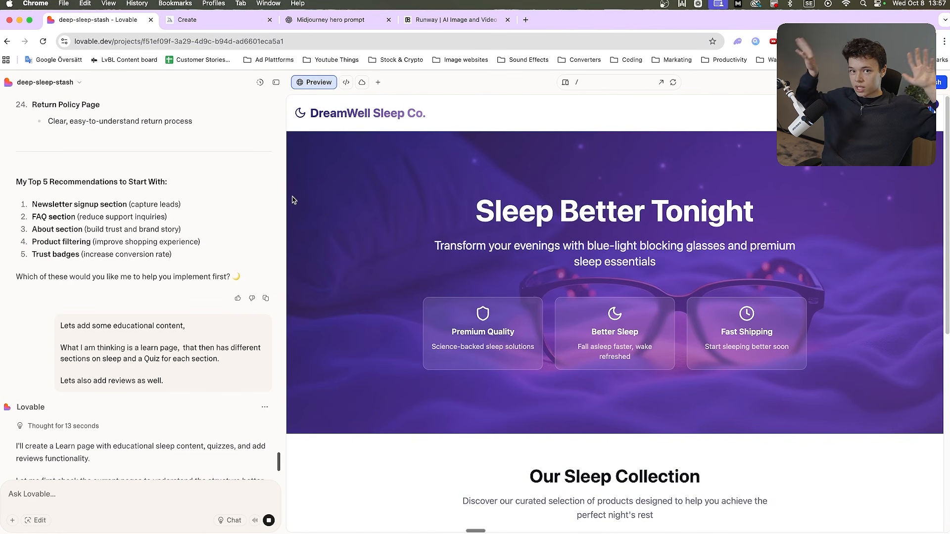
Return to Lovable, review its response about the educational content and open the store's Learn page in the preview
scroll(126, 258, "down", 3)
scroll(114, 269, "down", 2)
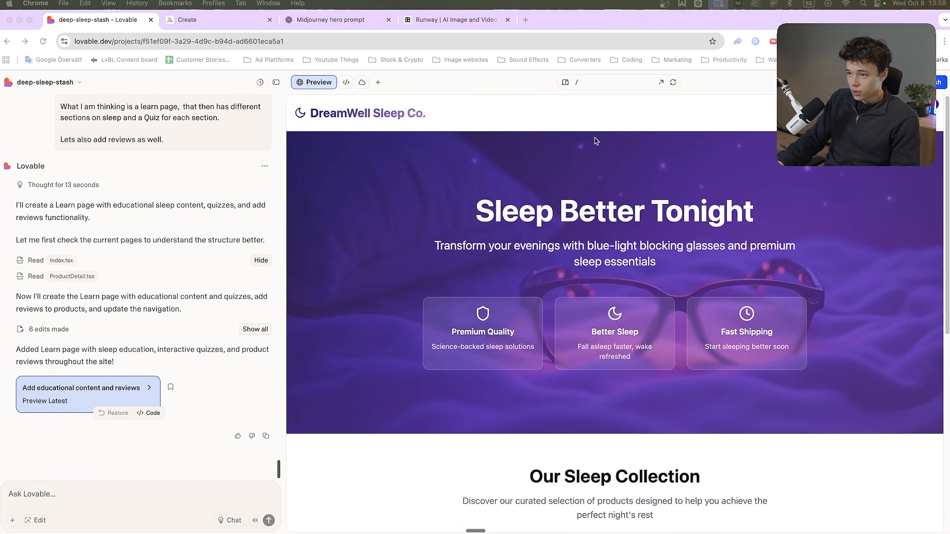
left_click(595, 141)
left_click(861, 113)
scroll(533, 276, "down", 10)
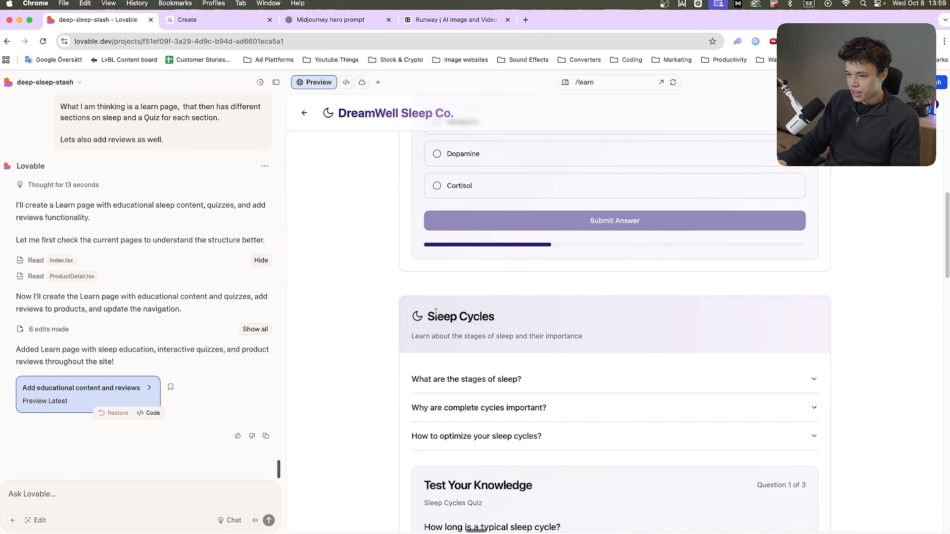
Expand "What is blue light?" and "How can you protect yourself?" in the Blue Light & Sleep section and read them
scroll(438, 328, "up", 7)
left_click(460, 265)
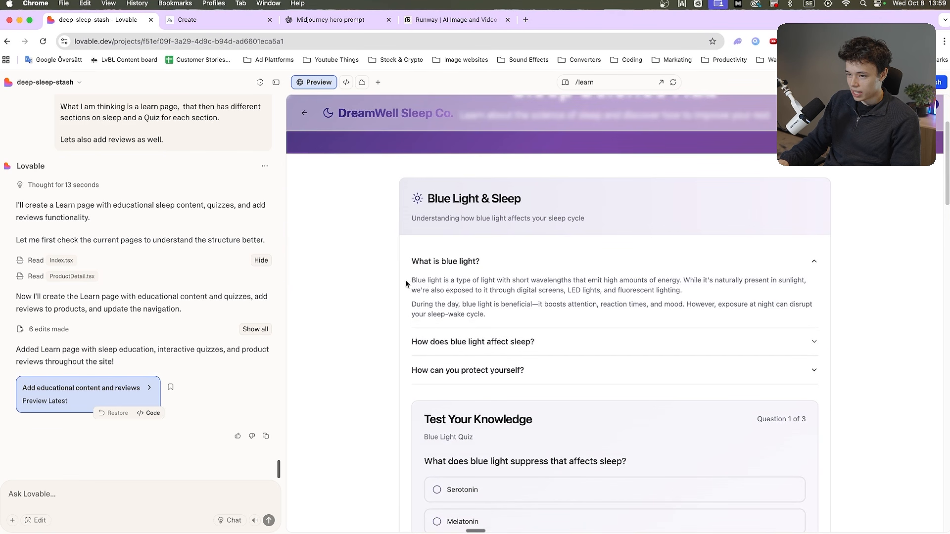
left_click_drag(407, 288, 526, 354)
left_click(526, 355)
left_click(512, 361)
scroll(512, 346, "down", 6)
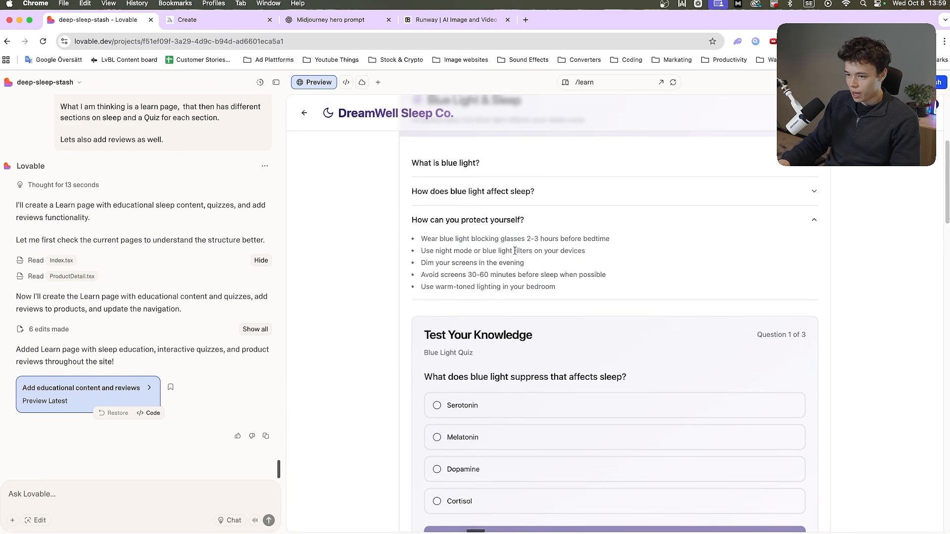
scroll(417, 301, "up", 4)
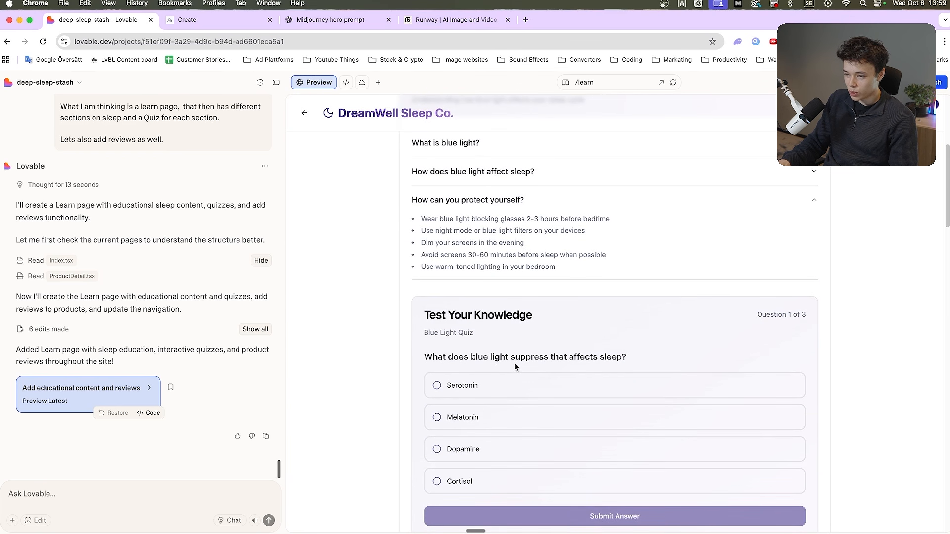
Answer the first Blue Light Quiz question with Melatonin and submit the answer
scroll(498, 365, "down", 1)
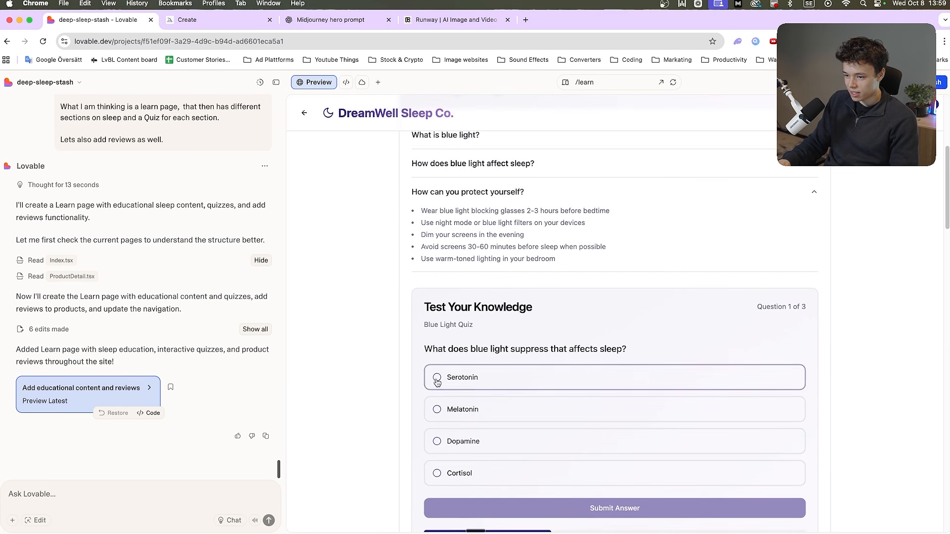
left_click(440, 418)
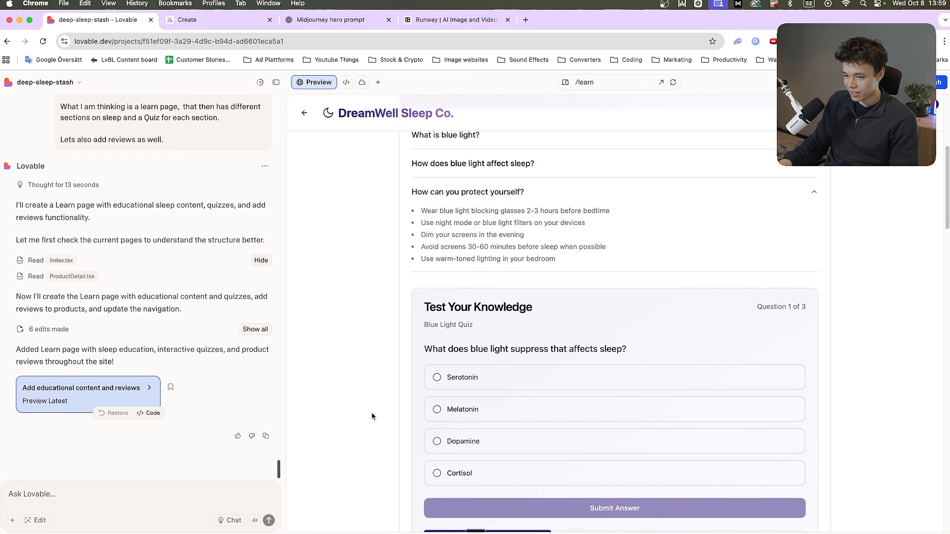
scroll(371, 416, "down", 5)
left_click(537, 307)
scroll(387, 340, "up", 5)
scroll(569, 344, "down", 4)
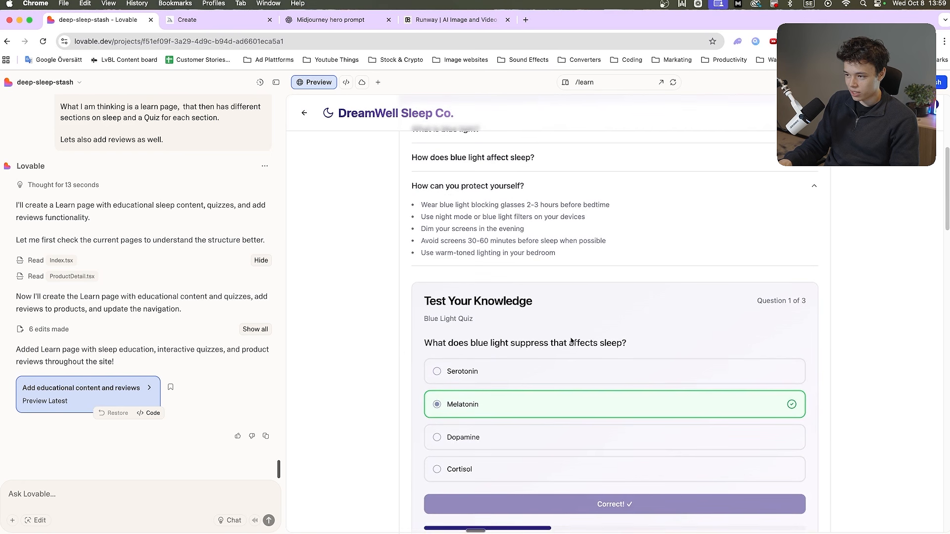
Answer the second Blue Light Quiz question, about when blue light is most beneficial, with Before bed and submit the answer
scroll(544, 354, "up", 2)
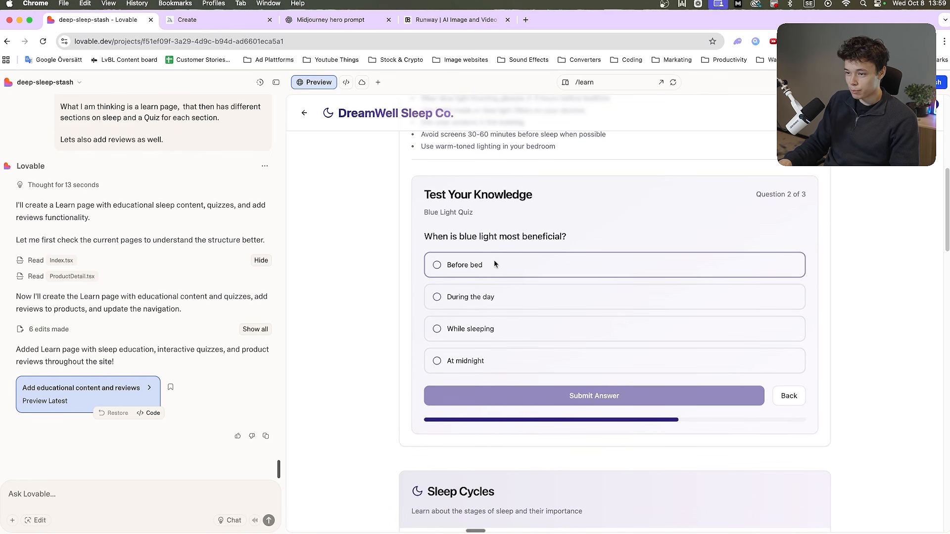
left_click(496, 269)
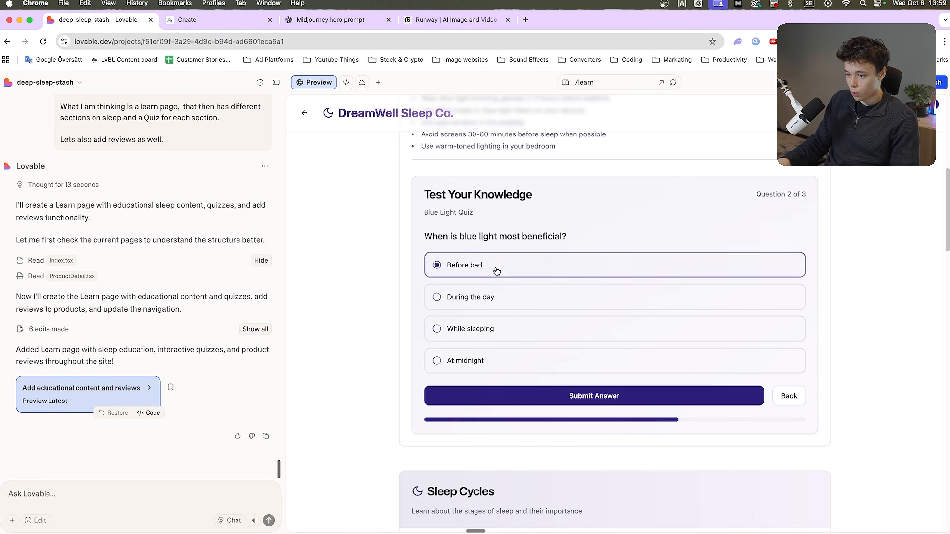
left_click(509, 398)
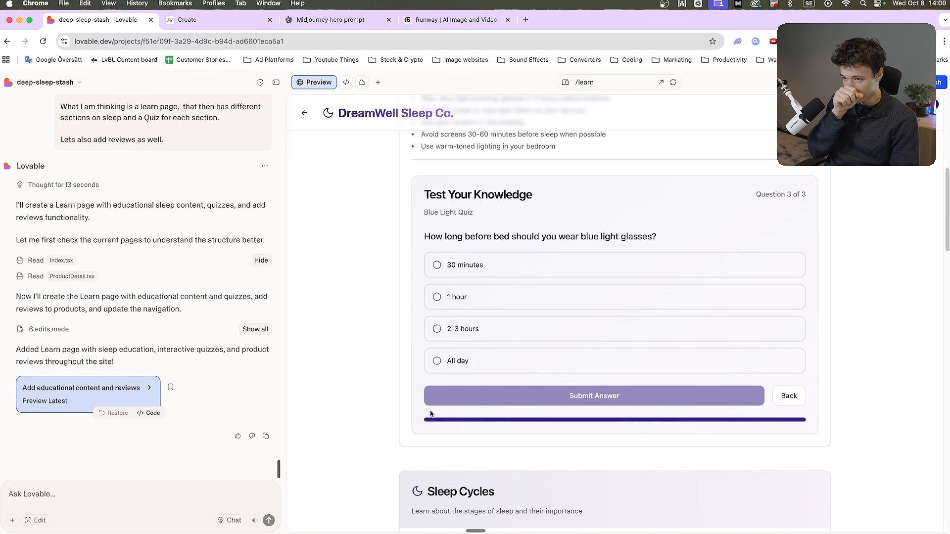
Go back to the second Blue Light Quiz question and try to select other answers, such as During the day and Before bed
left_click(789, 396)
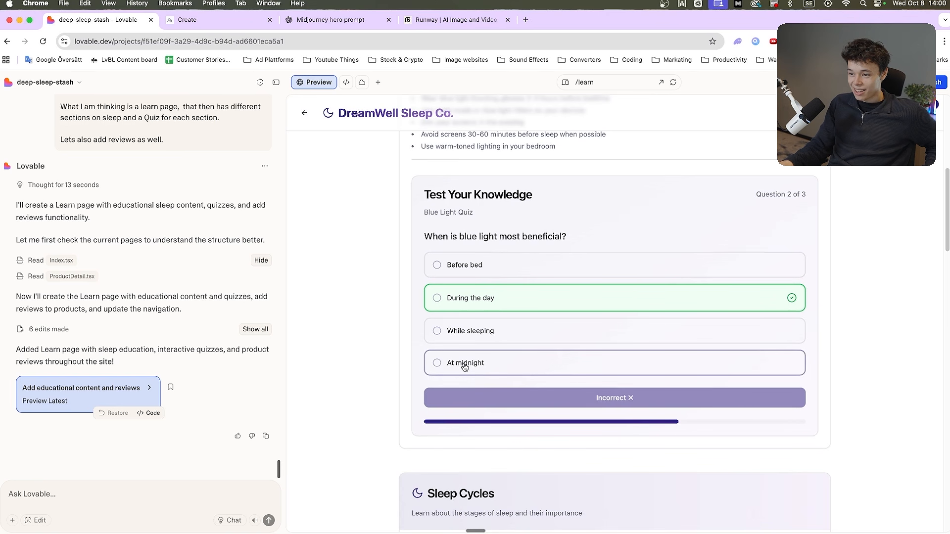
left_click_drag(457, 301, 456, 303)
left_click(456, 303)
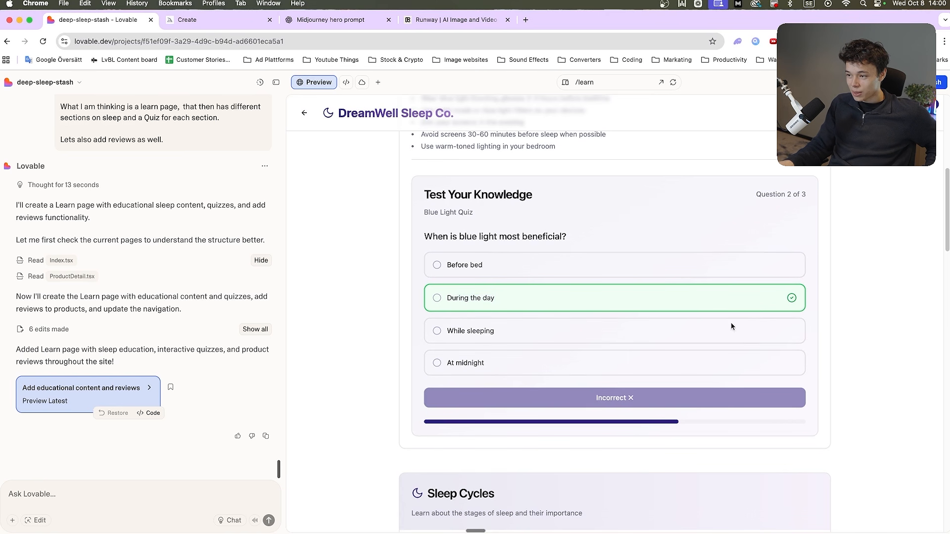
left_click(520, 274)
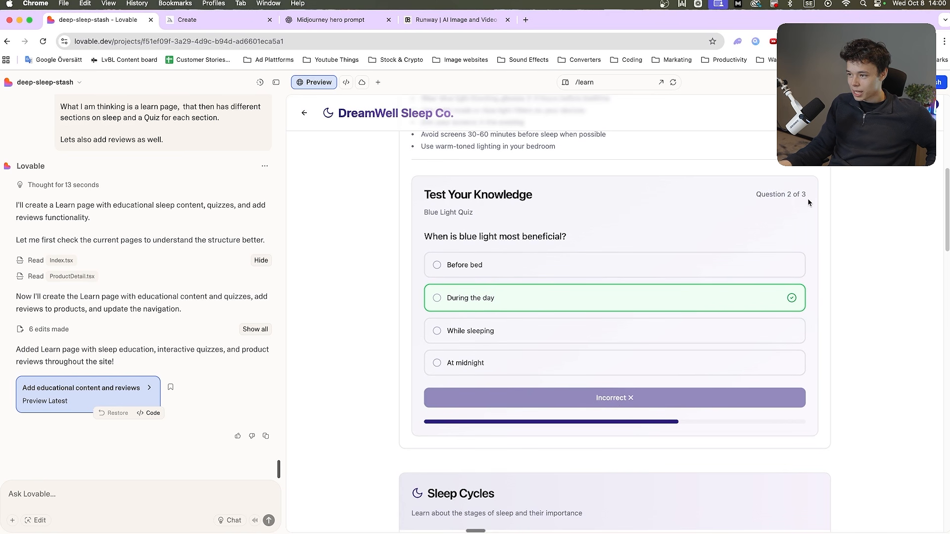
Answer the first Sleep Cycles Quiz question with 90 minutes and submit the answer
scroll(502, 396, "down", 8)
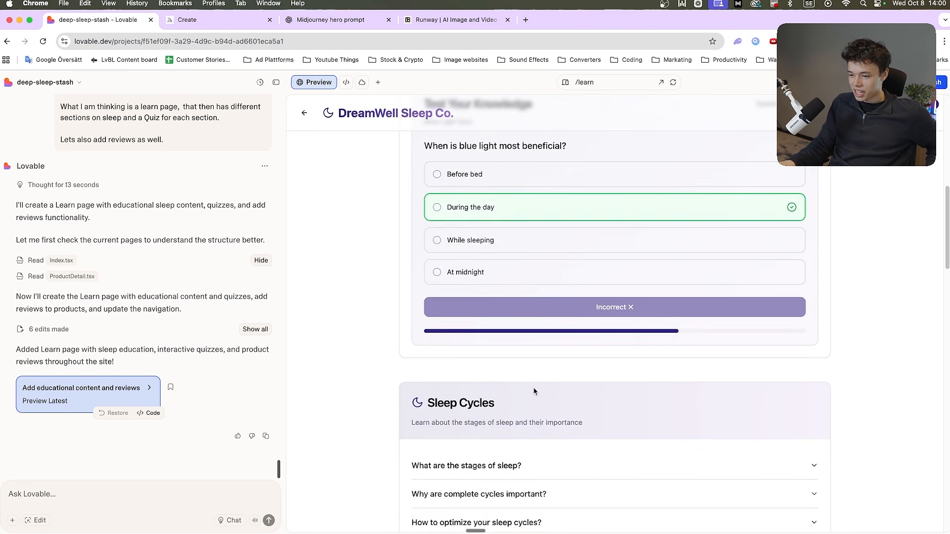
left_click_drag(452, 300, 452, 297)
scroll(475, 321, "up", 1)
left_click(531, 364)
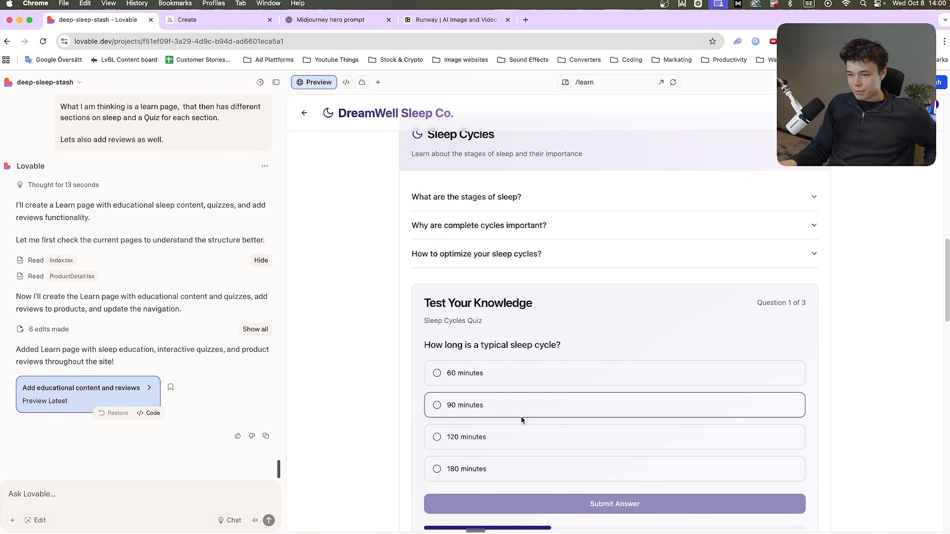
left_click(519, 411)
left_click(530, 503)
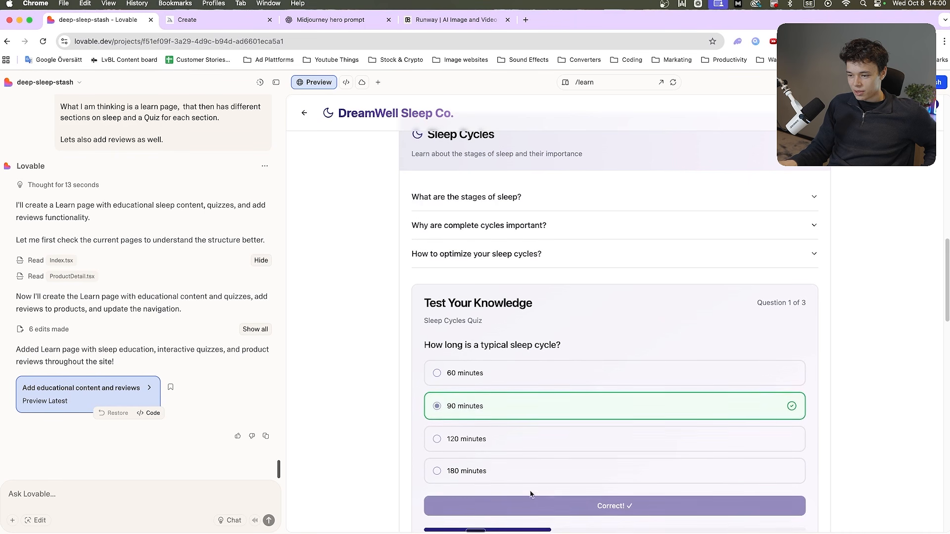
Answer the last Sleep Cycles Quiz question, on how many complete cycles adults need, with 3-4 and submit it
scroll(449, 429, "down", 2)
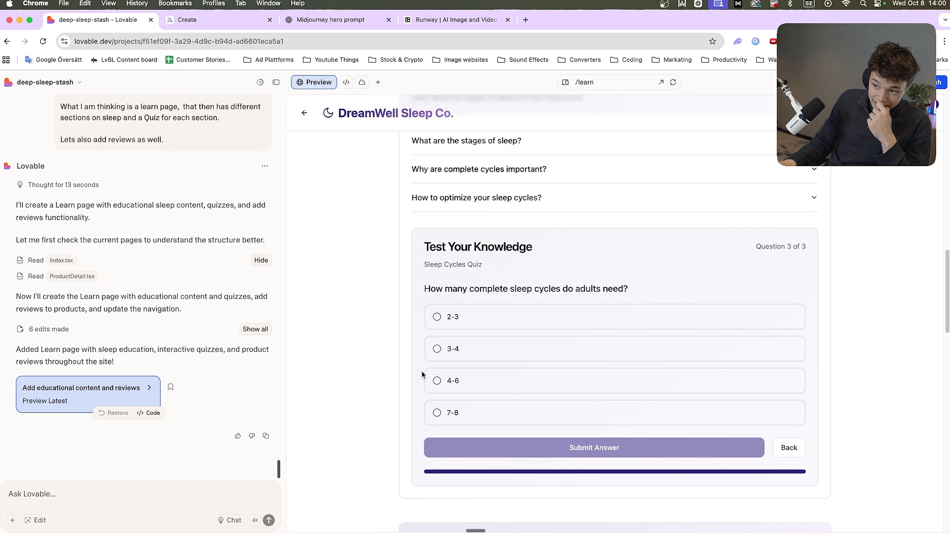
left_click(438, 353)
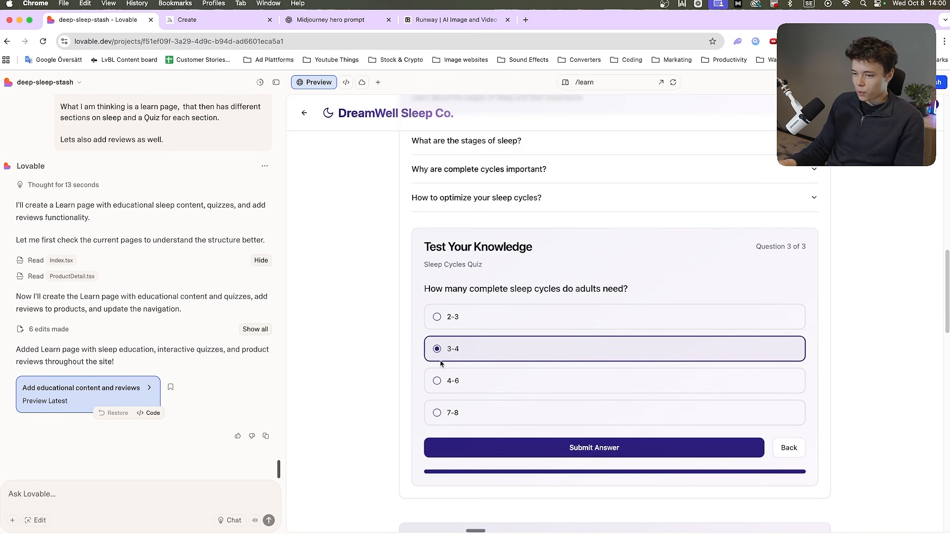
left_click(497, 446)
Look through the remaining Learn page sections and return to the store's home page to review its hero and product collection
scroll(355, 403, "down", 10)
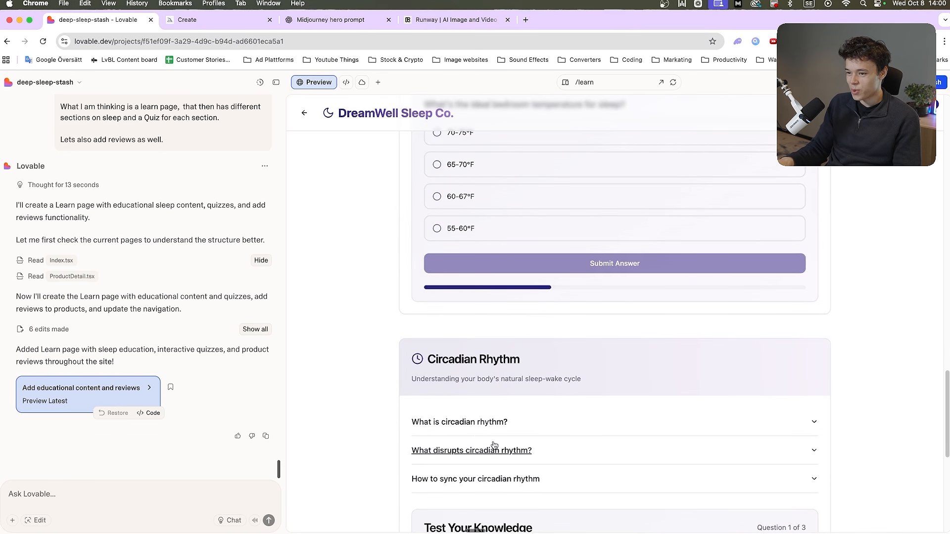
scroll(466, 426, "down", 3)
scroll(448, 418, "up", 2)
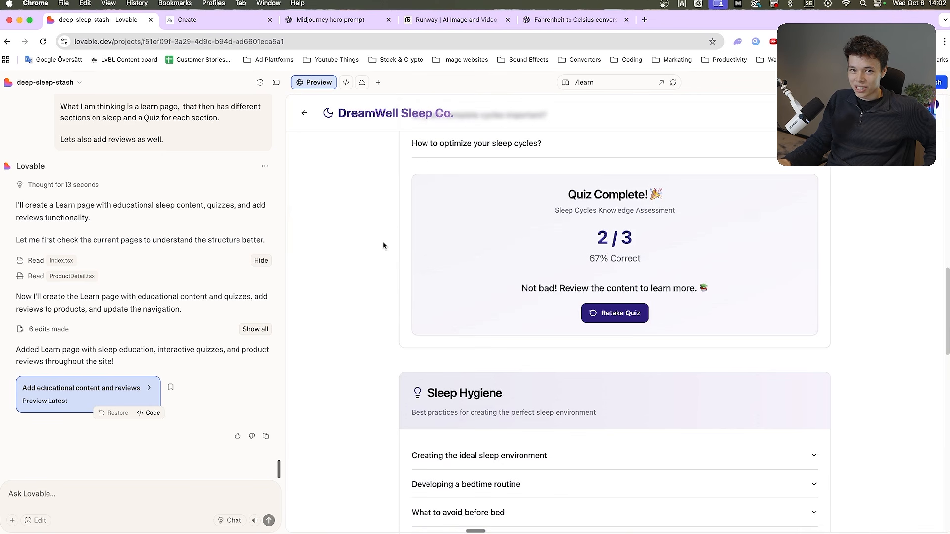
scroll(391, 257, "up", 10)
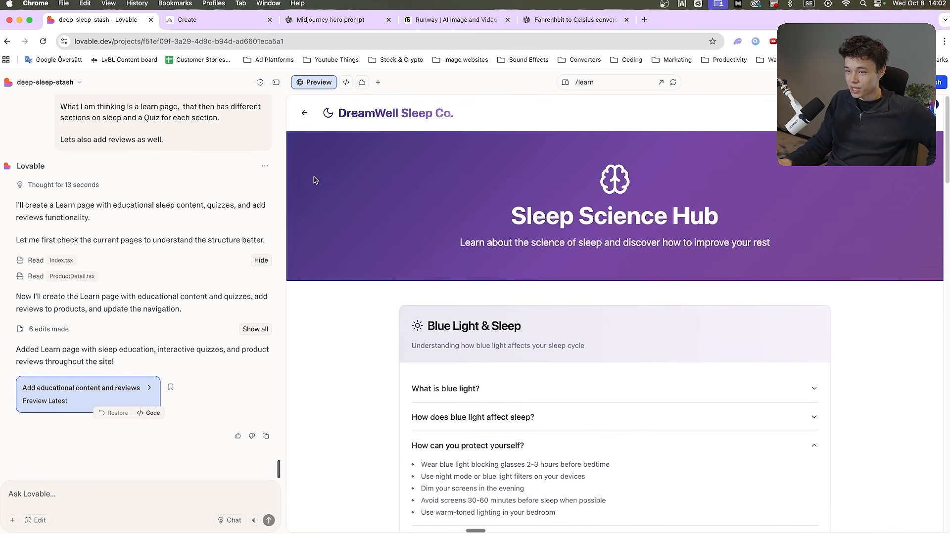
left_click(305, 113)
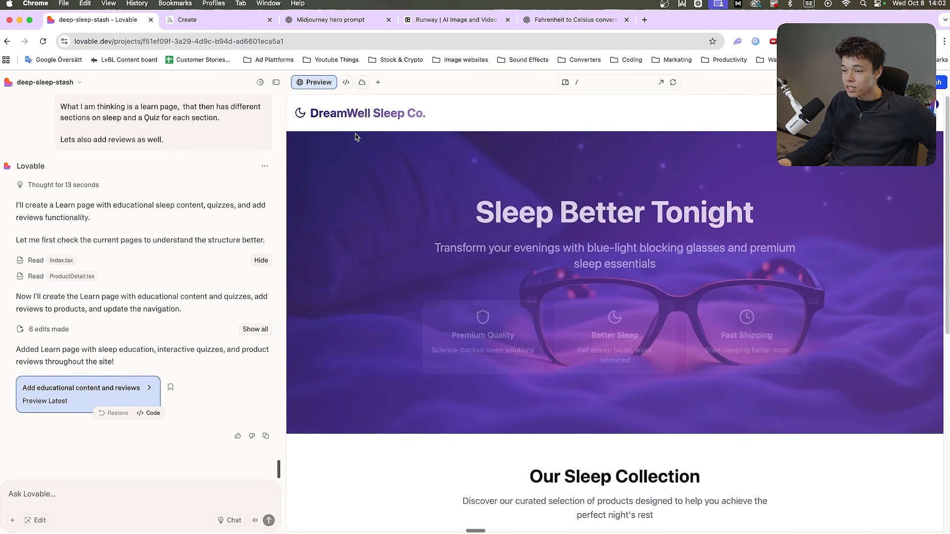
scroll(507, 269, "down", 6)
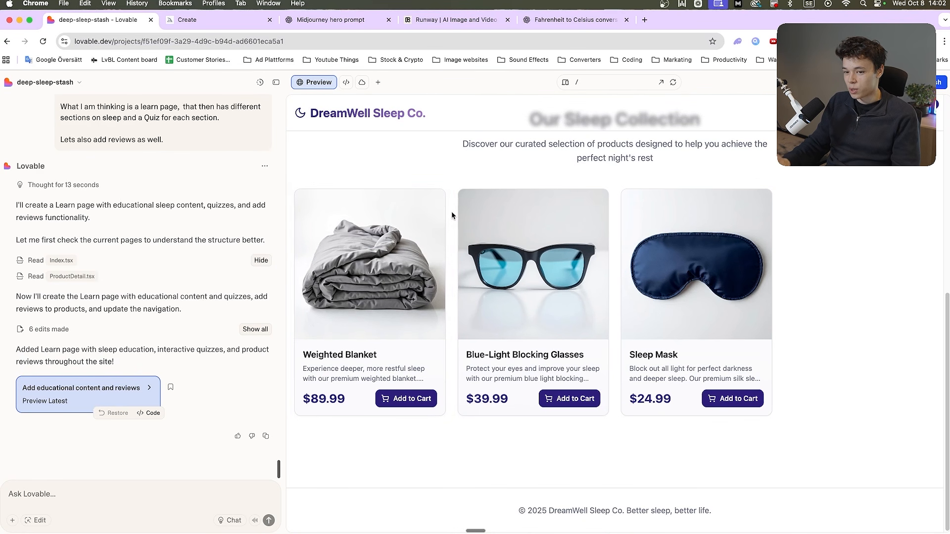
Switch to Midjourney, compare the high- and low-motion loop videos and open the low-motion one with glasses on stacked pillows
key("ctrl+Tab")
scroll(314, 215, "down", 5)
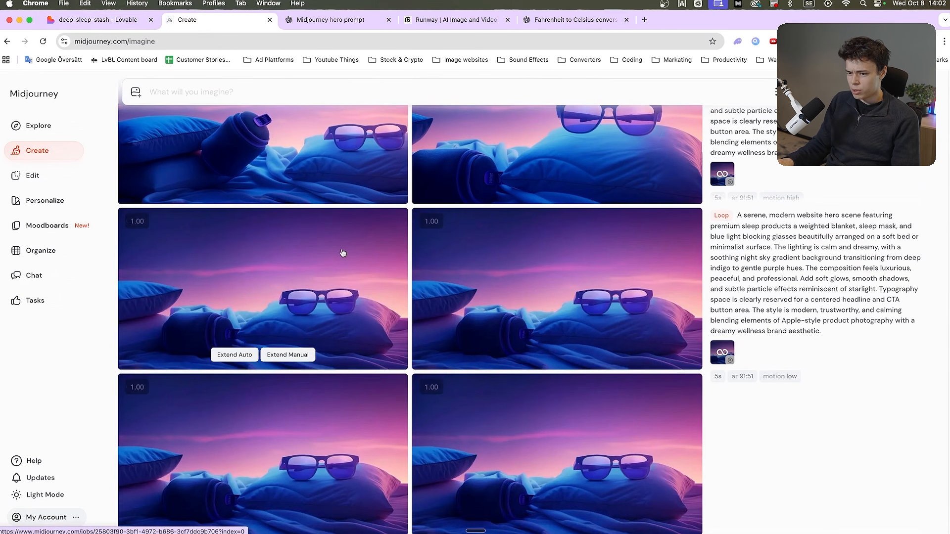
scroll(344, 255, "up", 6)
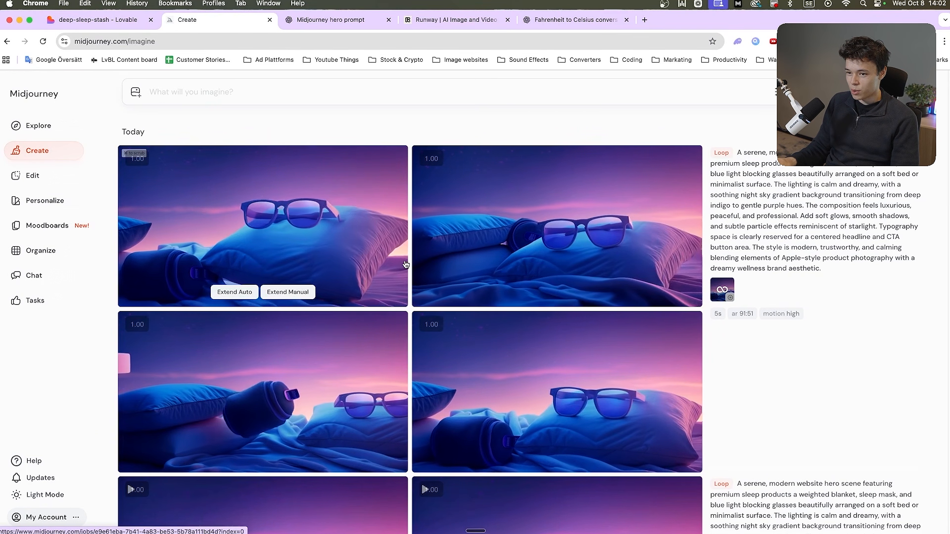
scroll(402, 257, "down", 5)
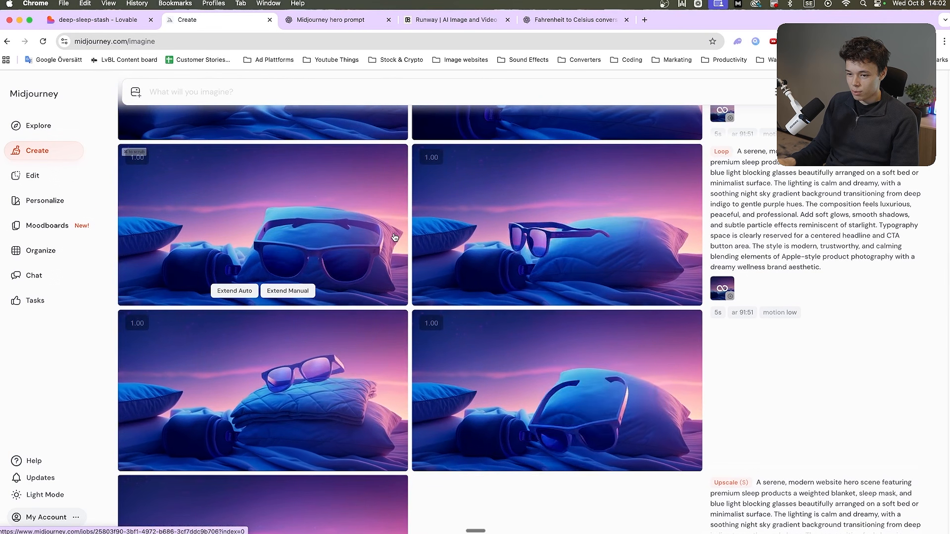
left_click(366, 352)
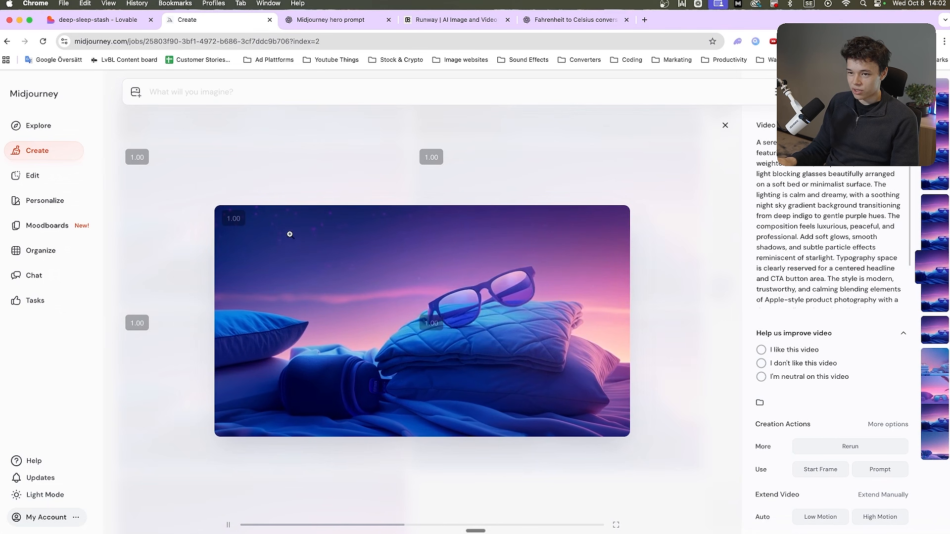
Copy the "Sleep Sanctuary" prompt from ChatGPT and generate images from it in Midjourney
key("ctrl+Tab")
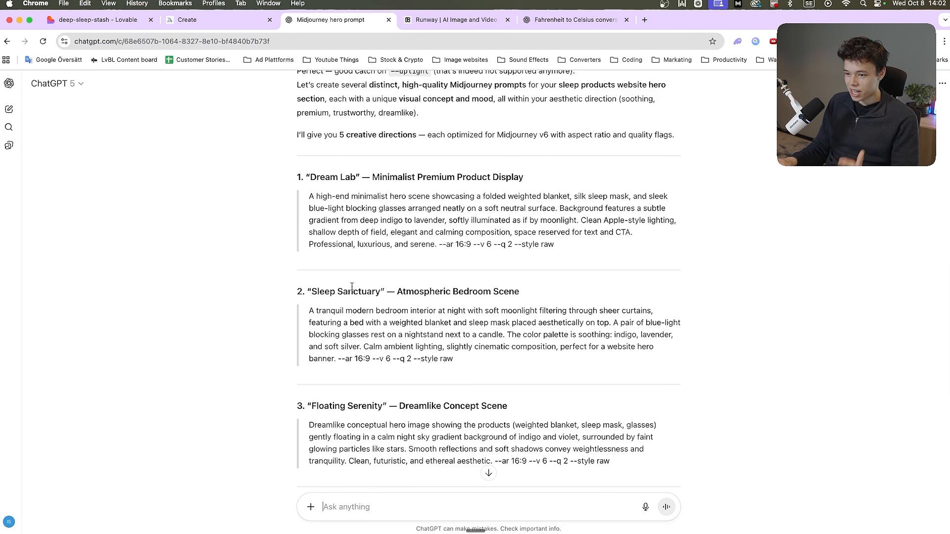
scroll(354, 288, "up", 4)
scroll(356, 301, "down", 2)
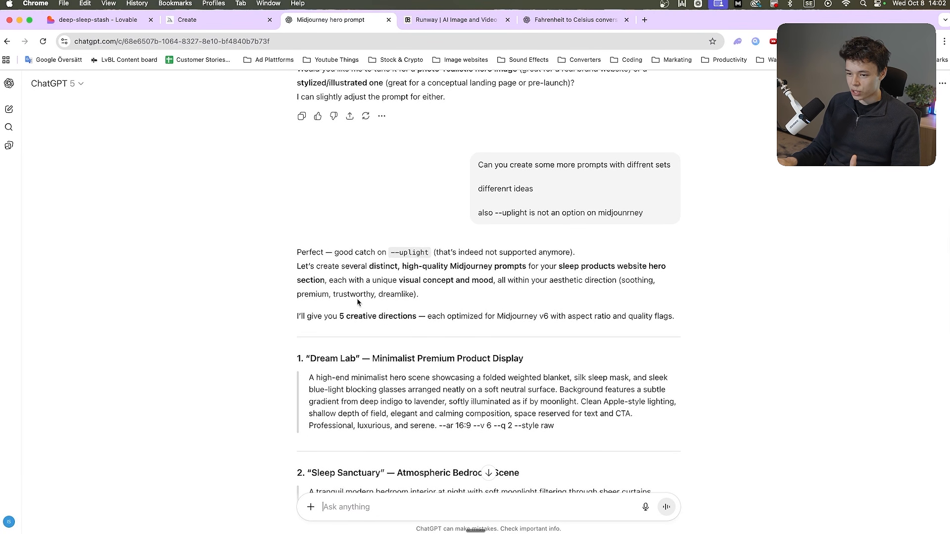
triple_click(314, 403)
key("ctrl+c")
key("ctrl+shift+Tab")
key("ctrl+v")
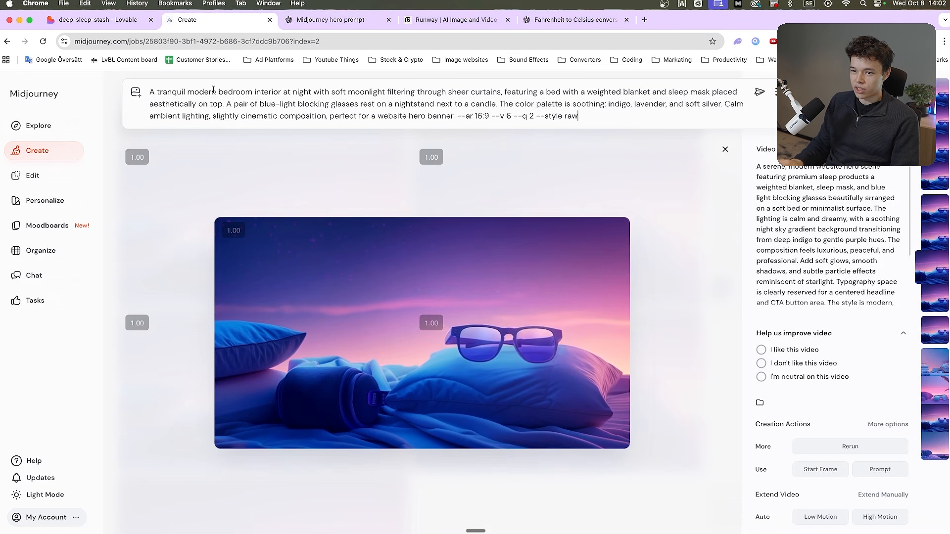
key("Return")
Copy the "Floating Serenity" prompt from ChatGPT into Midjourney and return to ChatGPT's prompt suggestions
key("ctrl+Tab")
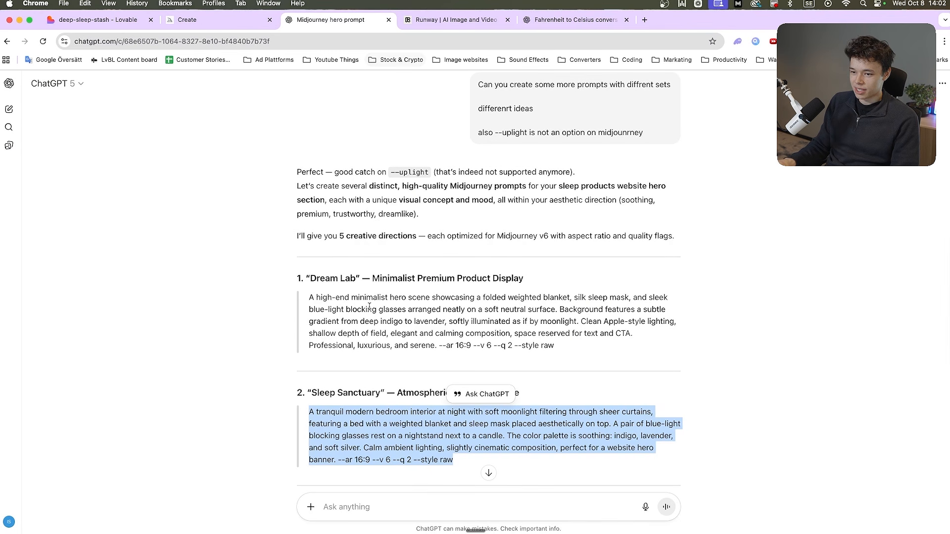
scroll(403, 365, "down", 3)
left_click_drag(612, 368, 307, 331)
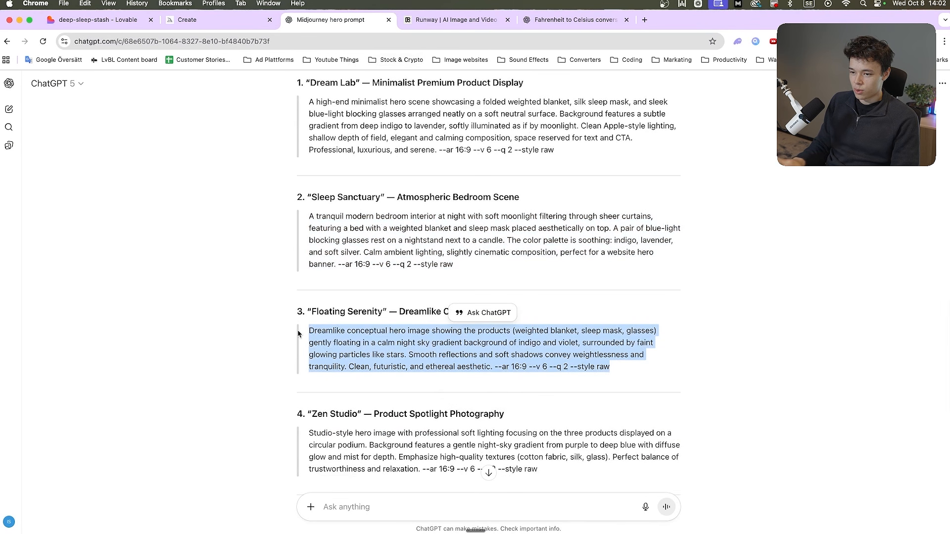
key("ctrl+c")
key("ctrl+shift+Tab")
key("ctrl+v")
key("ctrl+Tab")
scroll(488, 297, "down", 4)
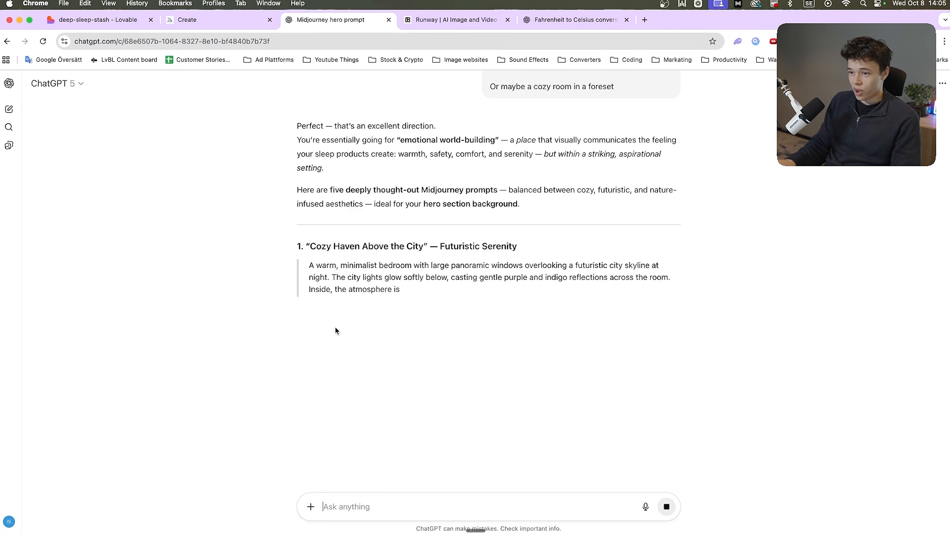
scroll(336, 329, "up", 2)
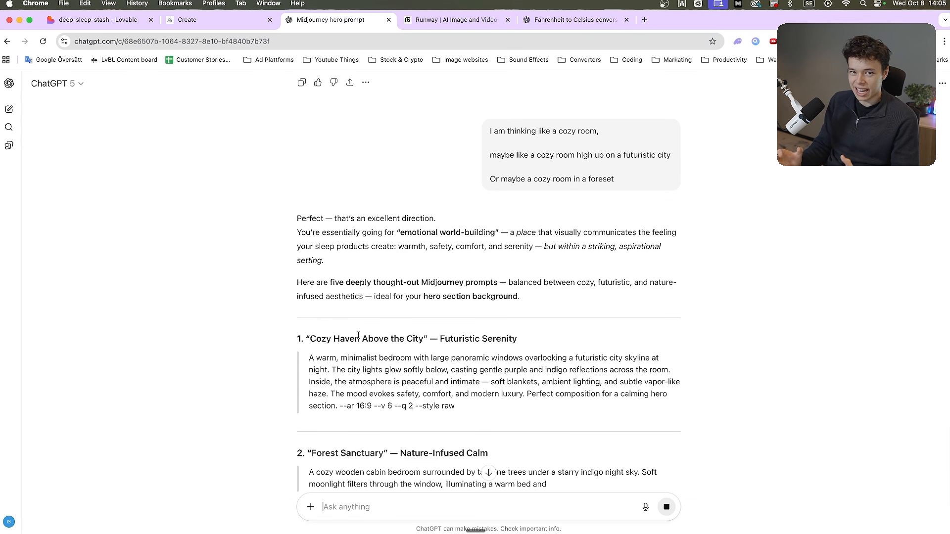
Copy the "Cozy Haven Above the City" prompt from ChatGPT and enter it as a new Midjourney image prompt
left_click_drag(455, 406, 313, 361)
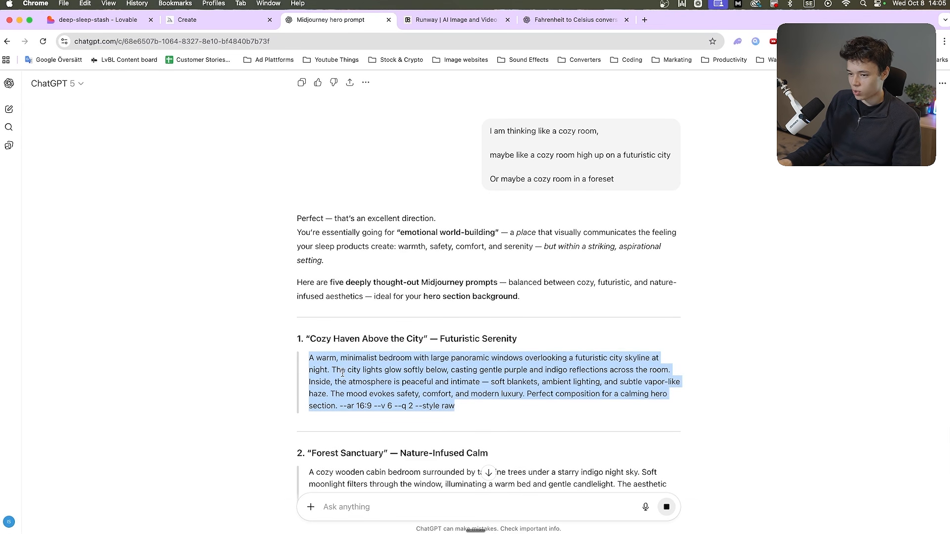
scroll(343, 374, "down", 4)
key("ctrl+shift+Tab")
scroll(469, 396, "up", 7)
left_click(290, 127)
key("super+a")
key("super+v")
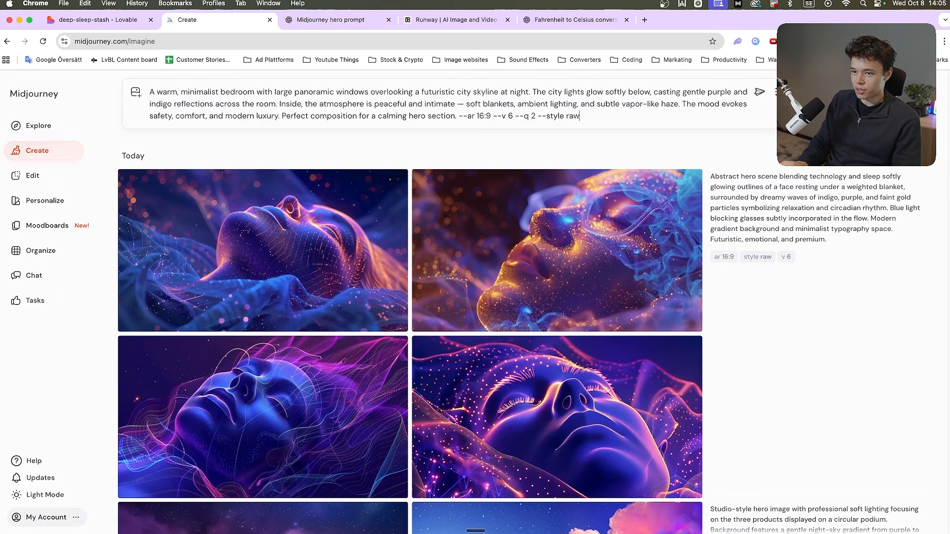
Copy the "Forest Sanctuary" prompt from ChatGPT and generate images from it in Midjourney
key("ctrl+Tab")
left_click_drag(490, 340, 309, 290)
key("super+c")
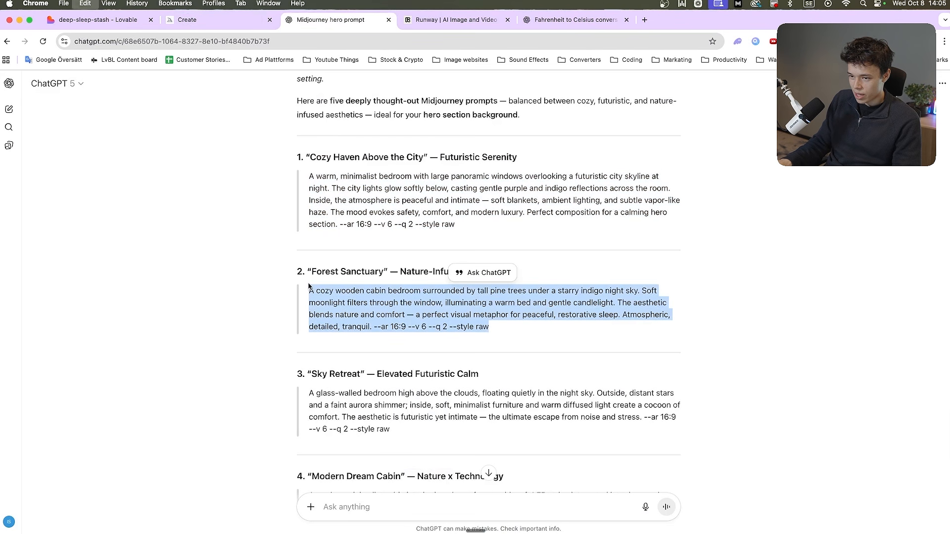
key("ctrl+shift+Tab")
key("super+v")
key("Return")
Copy the "Sky Retreat" prompt from ChatGPT and paste it into Midjourney's prompt field
key("ctrl+Tab")
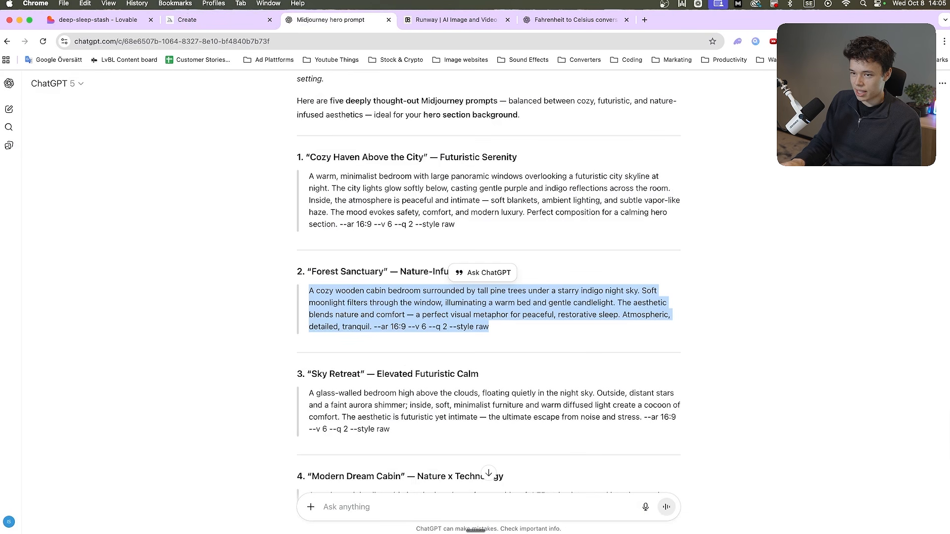
left_click_drag(391, 431, 309, 392)
left_click(301, 393)
key("super+c")
key("ctrl+shift+Tab")
key("super+v")
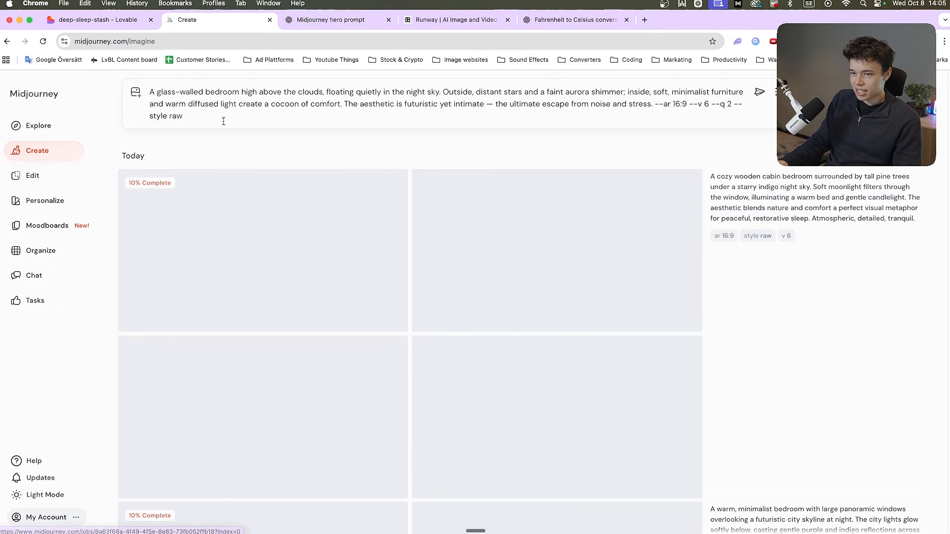
Remove "--v 6 --q 2 --style raw" from the Sky Retreat prompt and set the image size to landscape 16:9
left_click_drag(689, 105, 183, 116)
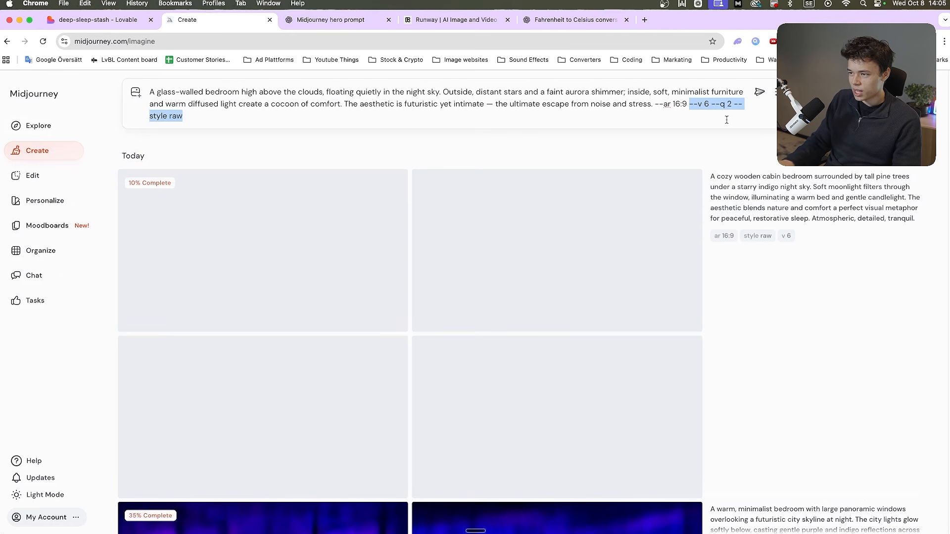
key("BackSpace")
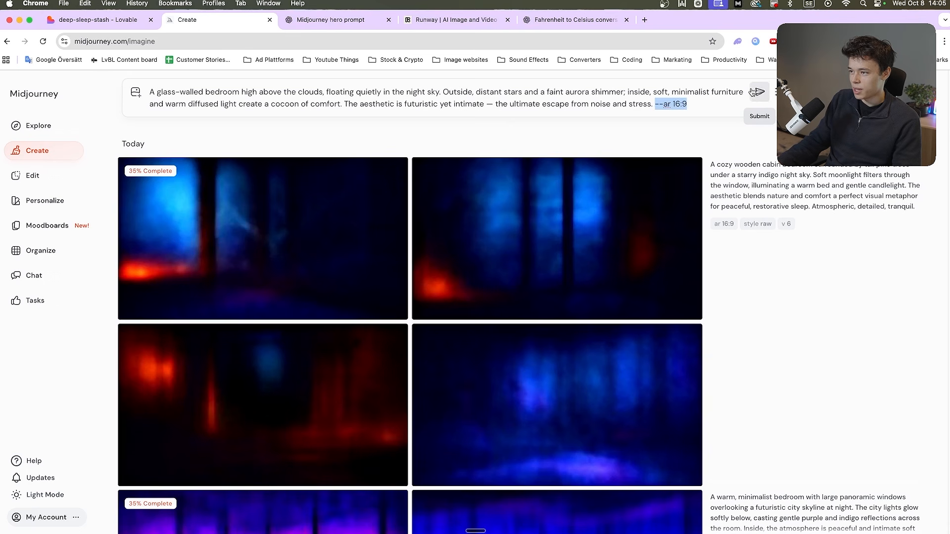
left_click(776, 92)
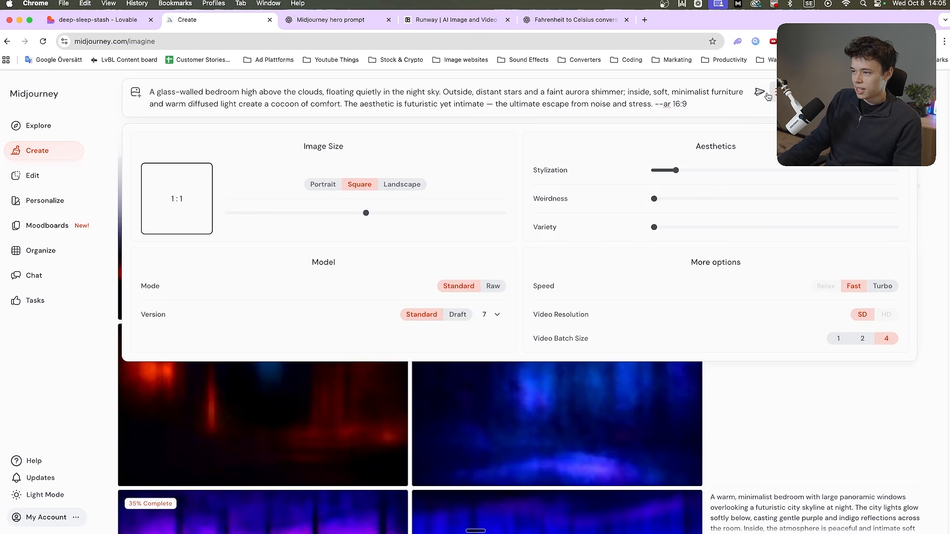
left_click(401, 185)
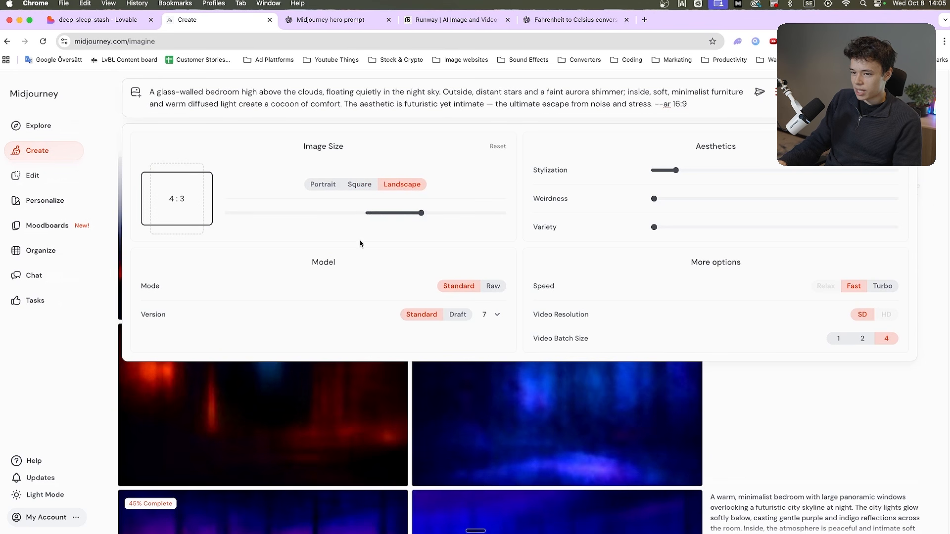
mouse_move(478, 214)
left_mouse_down()
mouse_move(489, 216)
mouse_move(476, 216)
left_mouse_up()
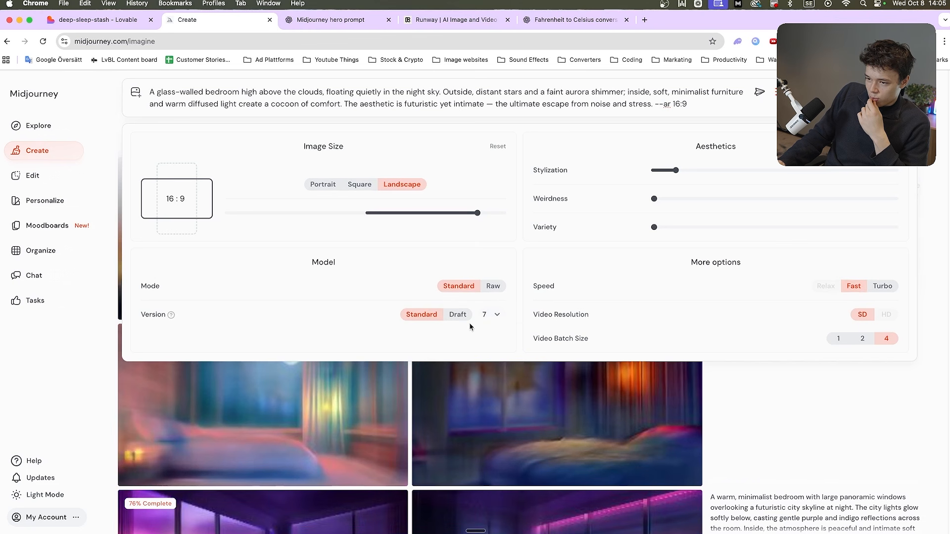
Keep model version 7, remove the remaining "--ar 16:9" parameter from the prompt, and generate the images
left_click(496, 321)
left_click(483, 334)
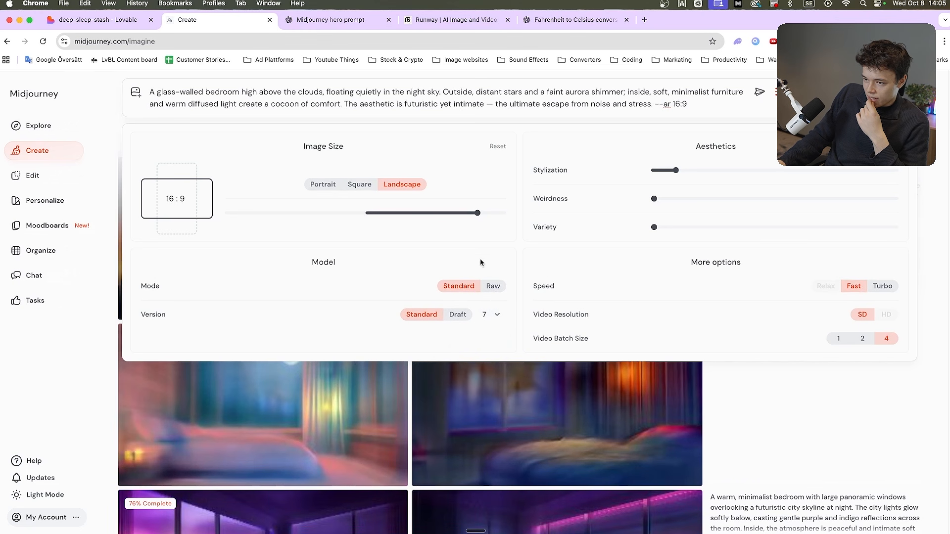
key("super+a")
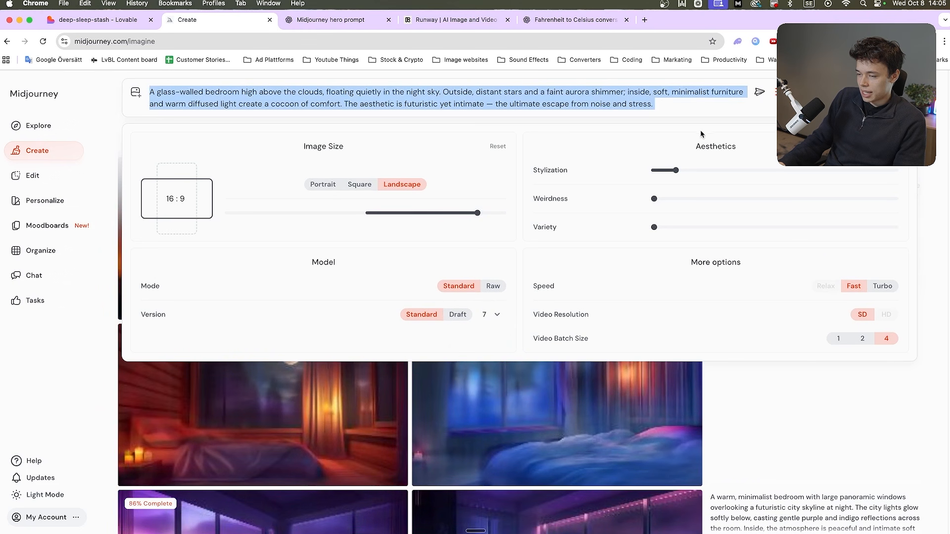
key("Return")
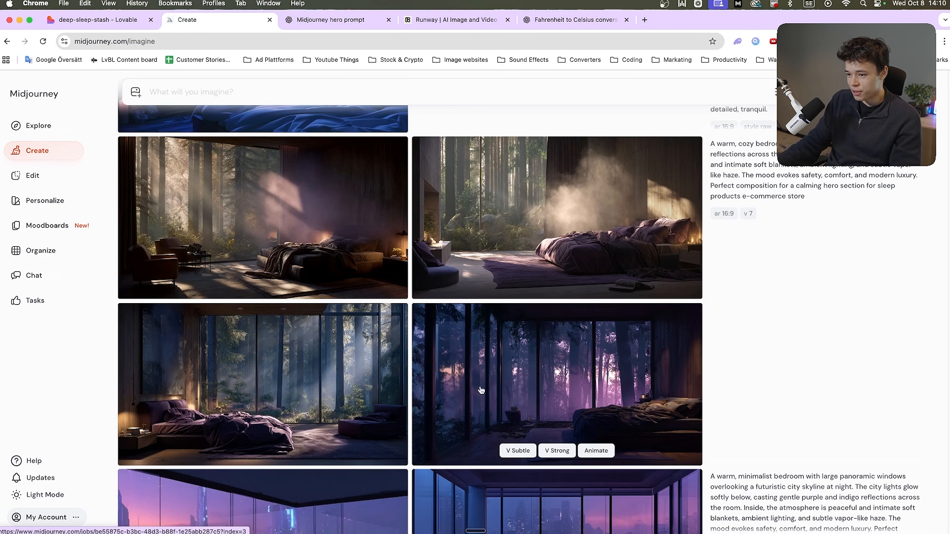
Upscale the purple-lit and the blue-lit forest bedroom images with the Subtle option
left_click(481, 391)
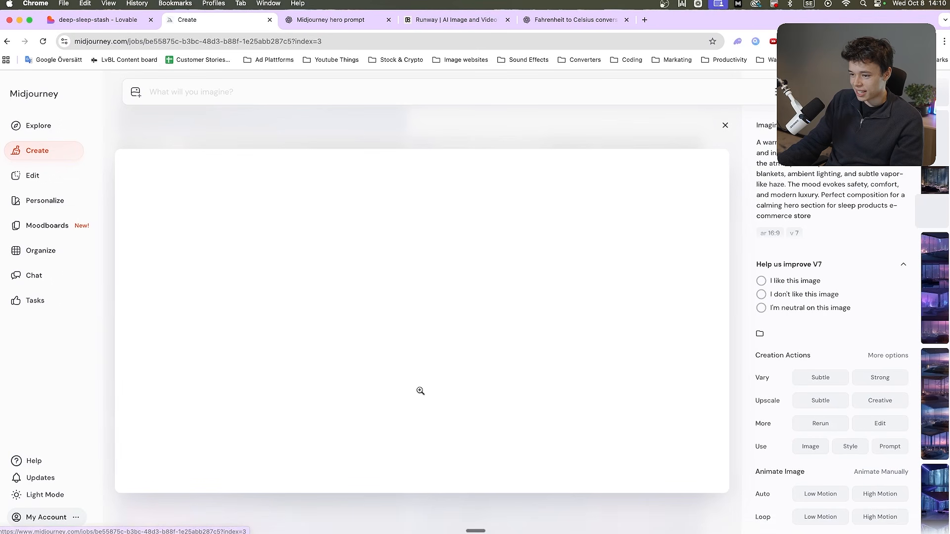
left_click(809, 401)
left_click(671, 405)
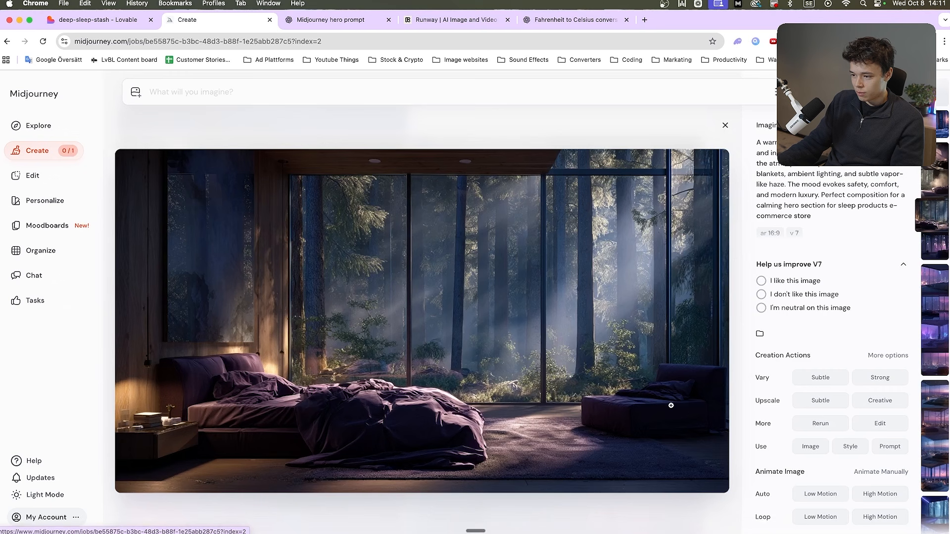
left_click(816, 401)
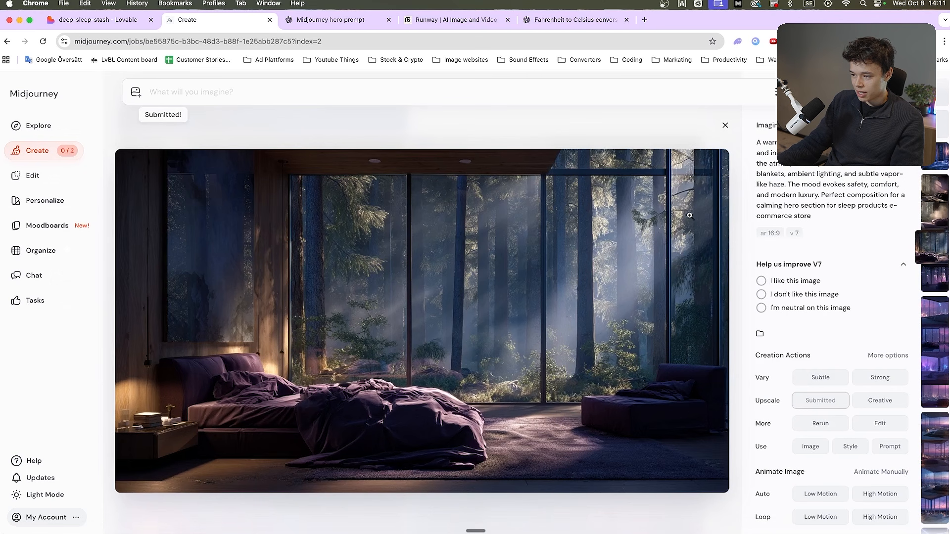
left_click(724, 124)
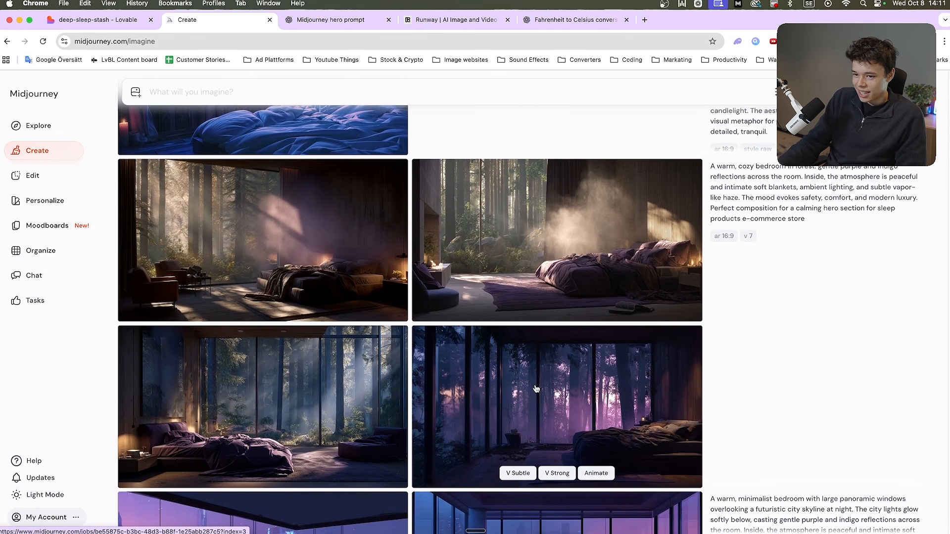
Create subtle variations of the forest bedroom image with the armchairs
scroll(406, 382, "up", 1)
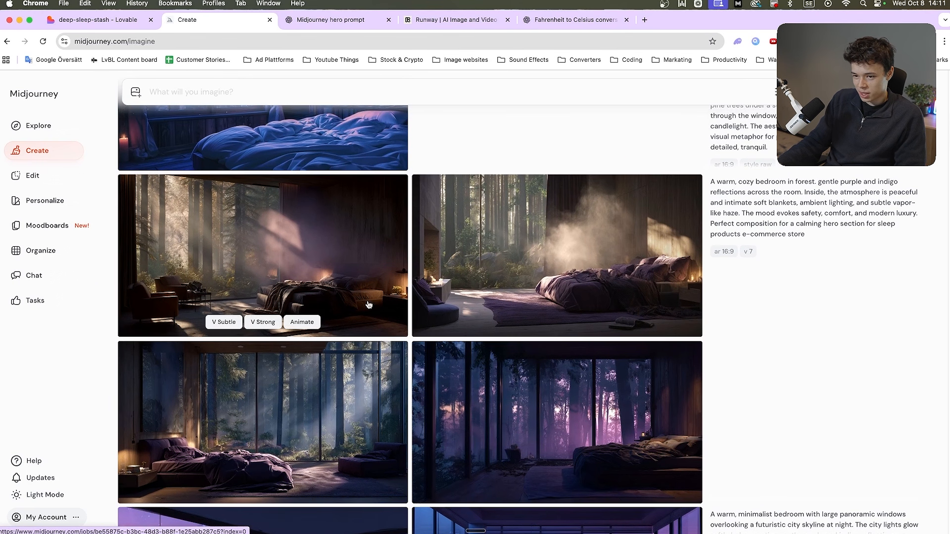
left_click(369, 306)
left_click(811, 377)
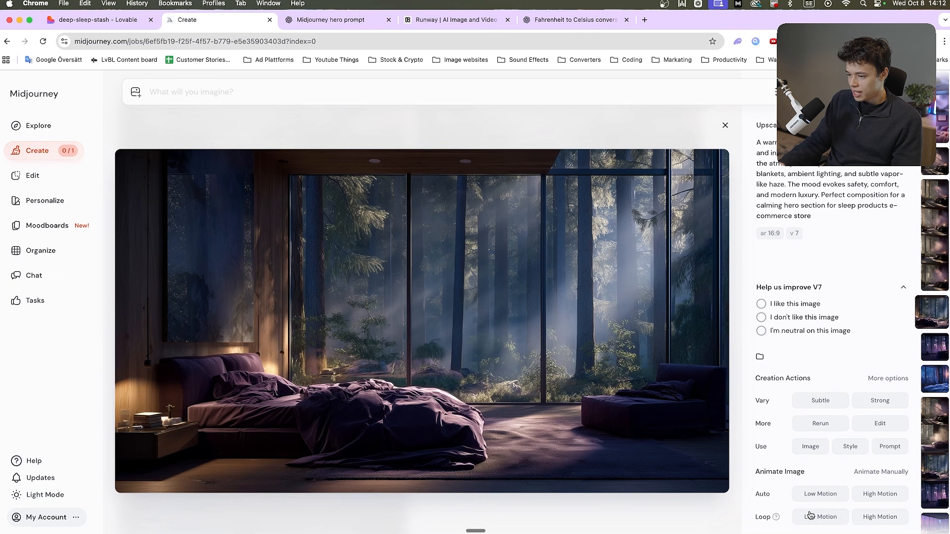
Animate the upscaled blue-lit forest bedroom as a low-motion loop and subtly upscale the purple bedroom with the knitted blanket
left_click(835, 522)
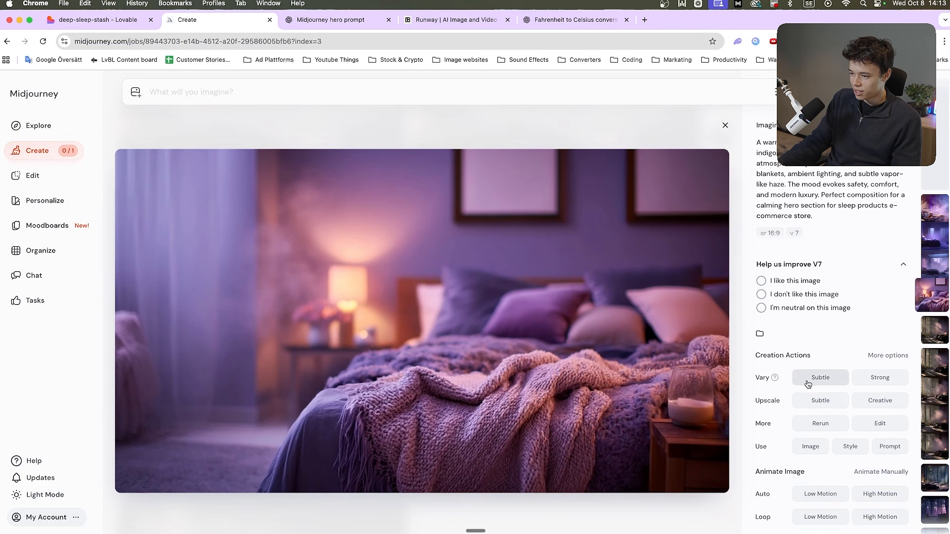
left_click(814, 405)
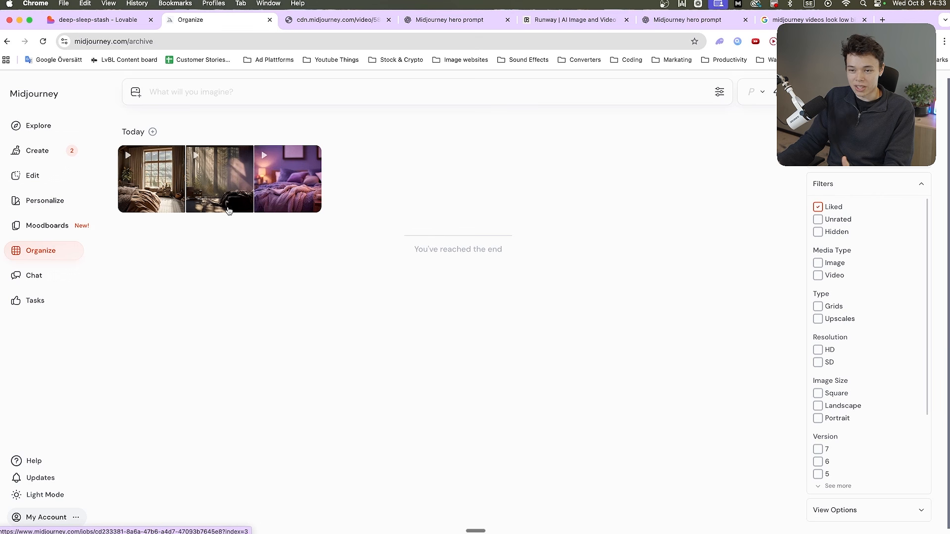
Review the three liked bedroom videos in the Midjourney archive, ending with the rustic bedroom with candles and fireplace
left_click(176, 198)
left_click(200, 179)
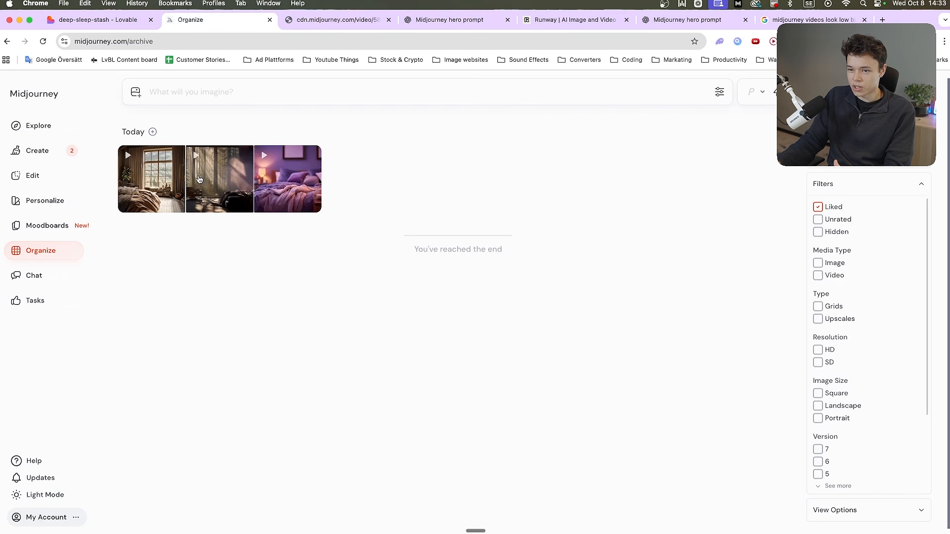
left_click(200, 179)
left_click(58, 251)
left_click(306, 191)
left_click(56, 246)
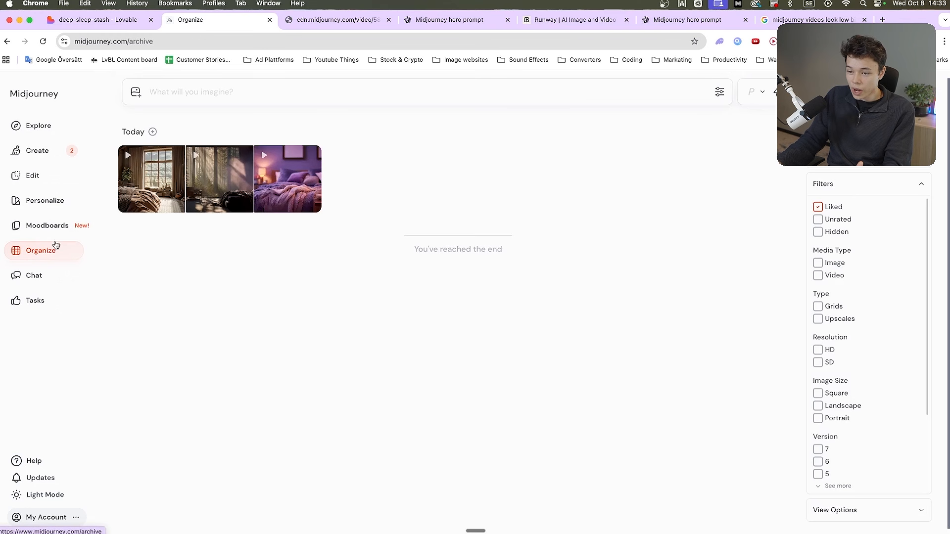
left_click(168, 188)
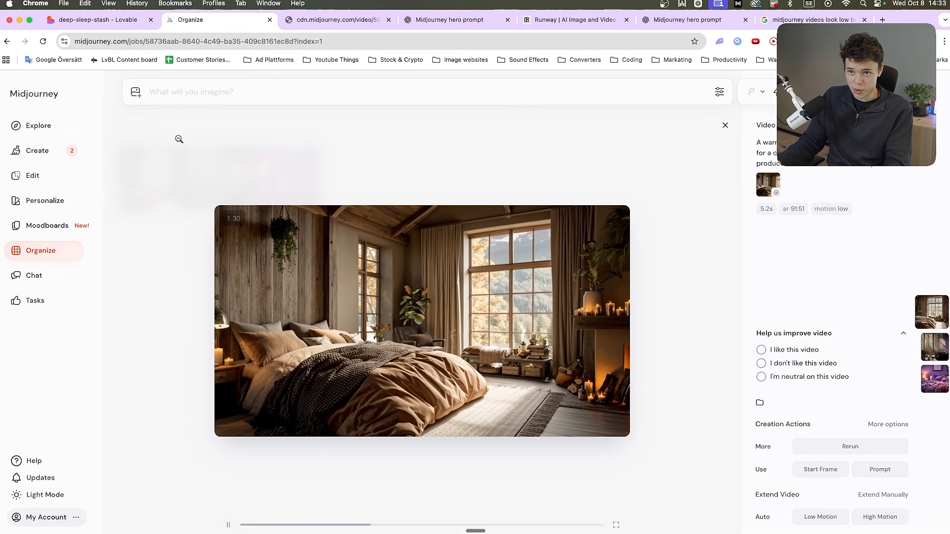
Switch to the deep-sleep-stash project in Lovable, look at its Cloud page, and return to the store preview
left_click(101, 20)
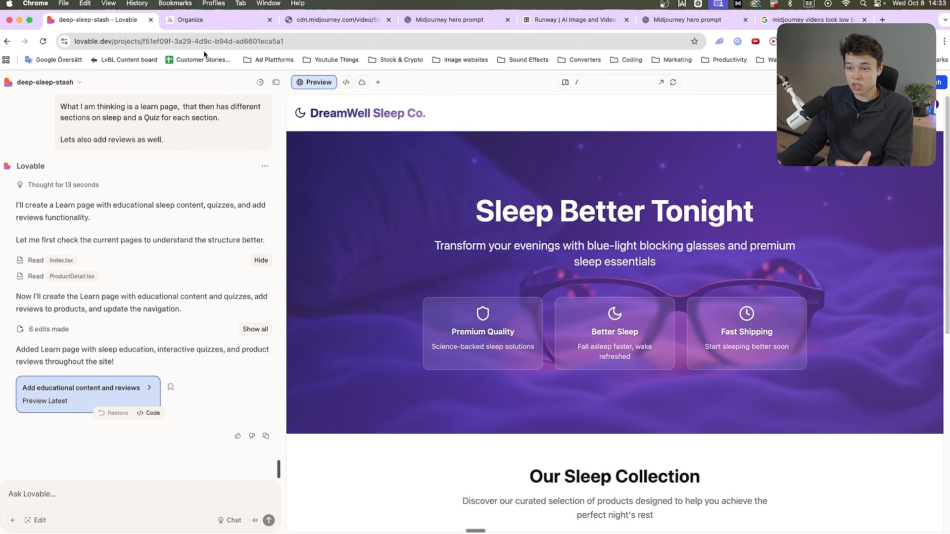
left_click(361, 85)
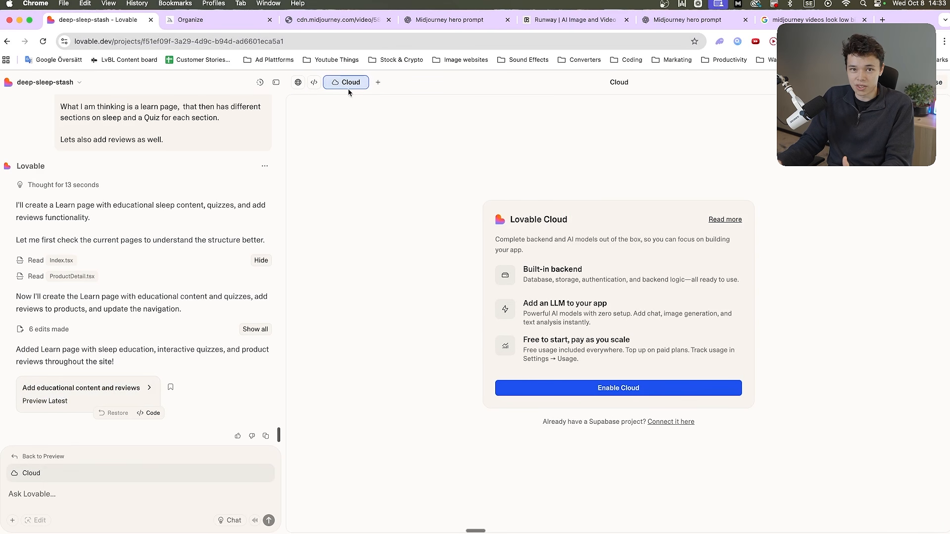
left_click(359, 85)
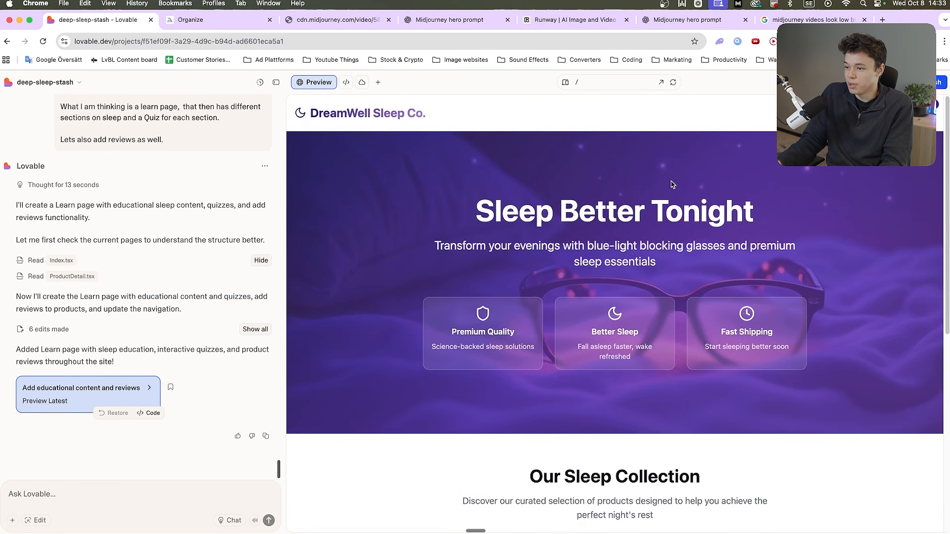
Check the Learn page and its Circadian Rhythm Quiz in the preview, returning to the home page
left_click(888, 113)
scroll(483, 313, "down", 20)
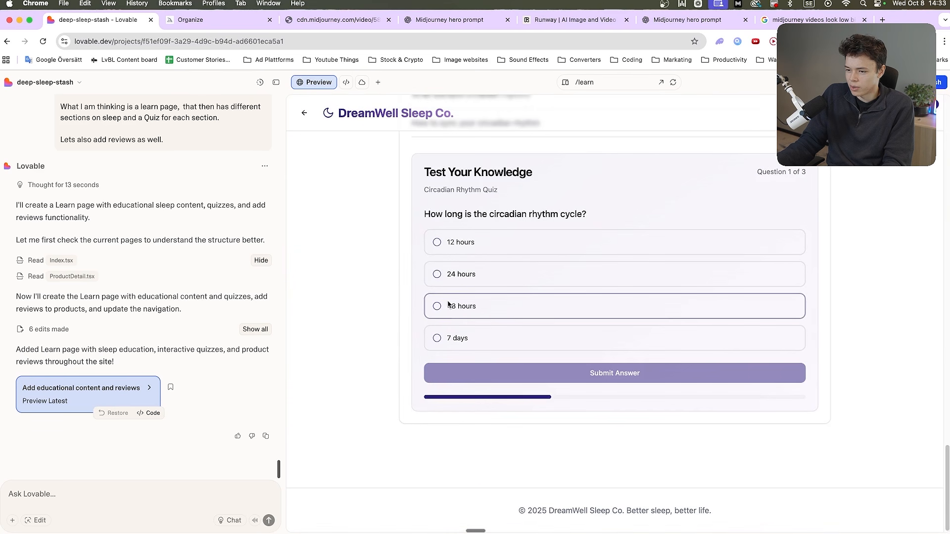
scroll(450, 305, "up", 1)
left_click(304, 115)
scroll(453, 314, "up", 7)
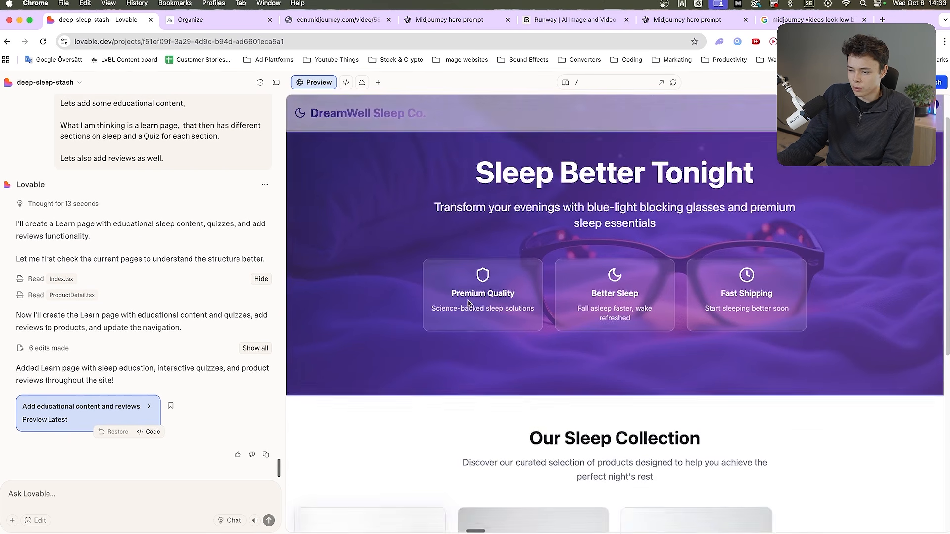
Draft the Lovable request "can you please add 5 start reviews as well to the home page"
type("can you please add reviews as well to the home page")
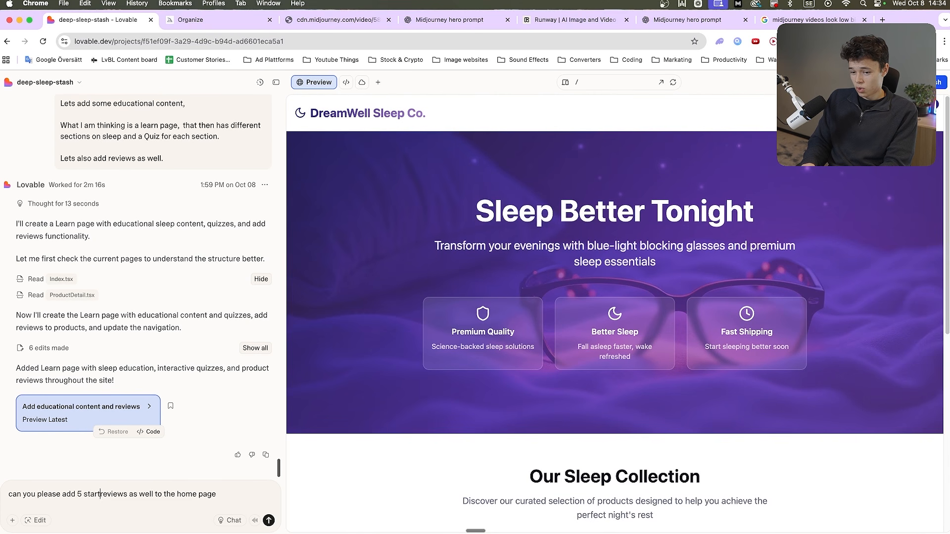
key("alt+Right")
key("shift+Return")
Examine the Weighted Blanket, Blue-Light Blocking Glasses and Sleep Mask product pages and their customer reviews, returning to the home page
scroll(515, 375, "down", 7)
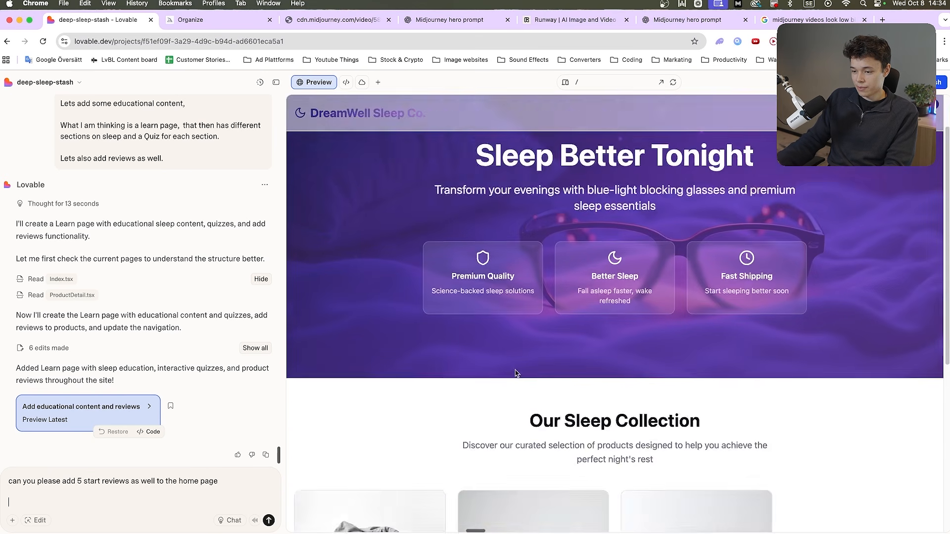
left_click(403, 321)
scroll(577, 342, "up", 7)
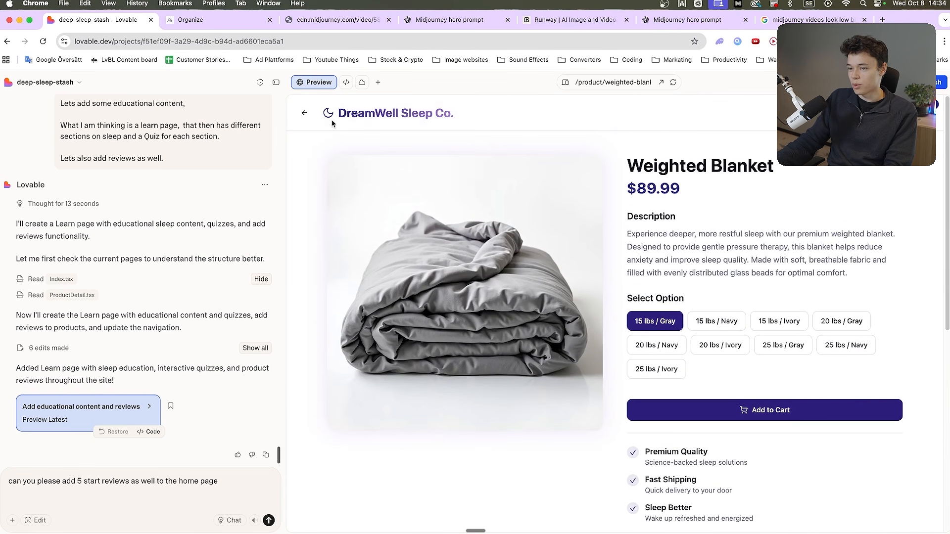
left_click(304, 114)
scroll(482, 335, "down", 7)
left_click(510, 319)
scroll(497, 355, "up", 7)
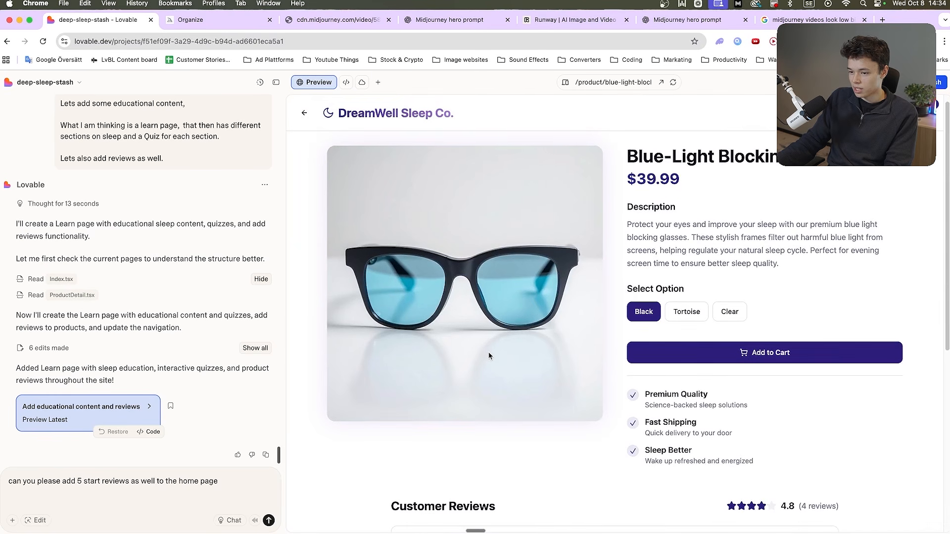
left_click(304, 114)
scroll(634, 439, "down", 7)
left_click(689, 301)
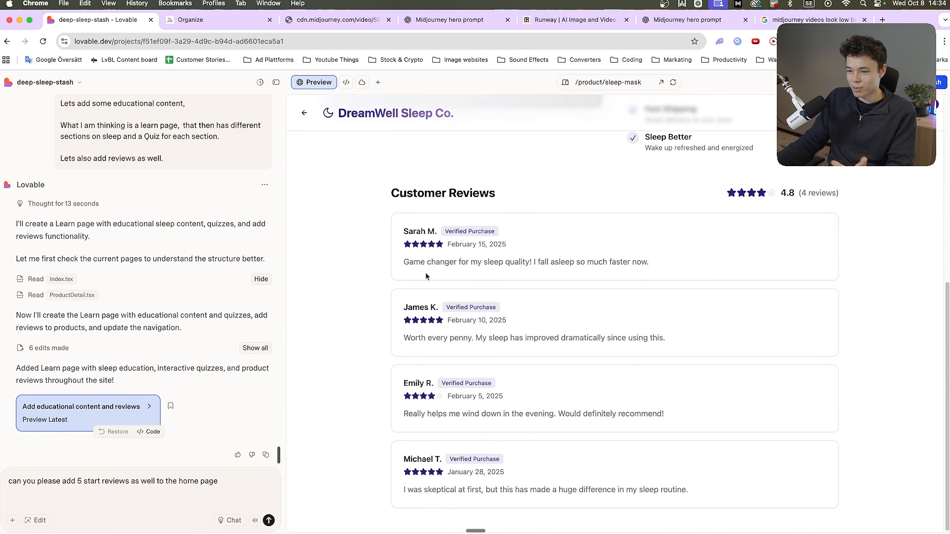
scroll(495, 322, "up", 6)
left_click(310, 115)
Clear the drafted home page review request from the chat and look over the home page
key("super+a")
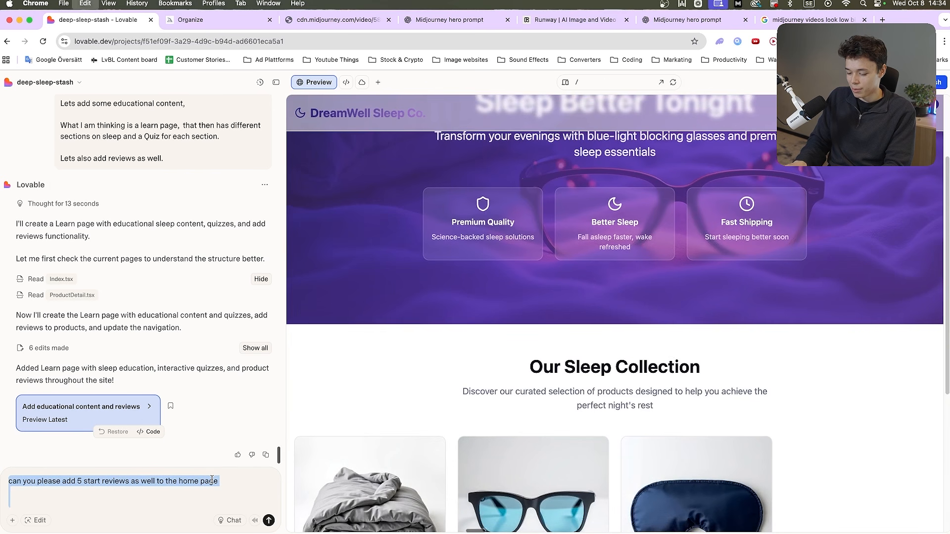
key("BackSpace")
scroll(520, 354, "down", 5)
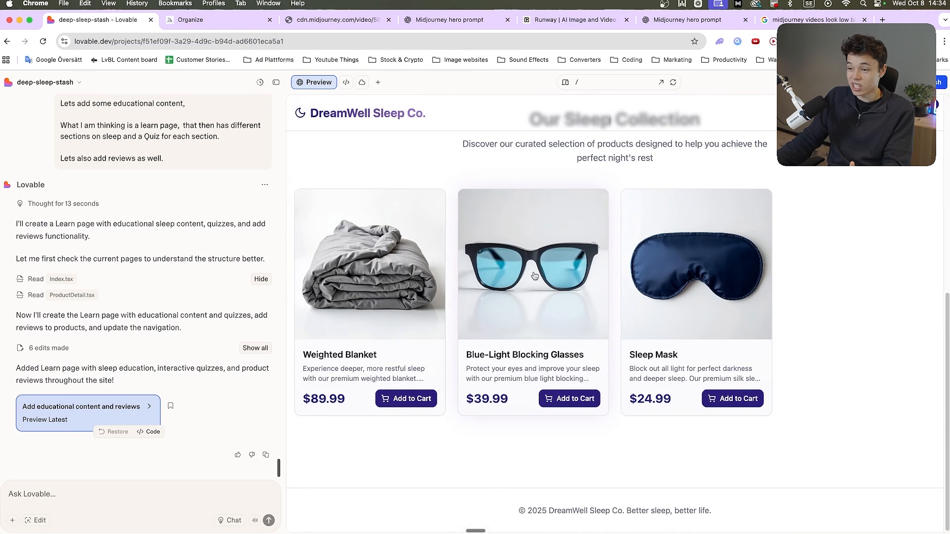
scroll(553, 201, "up", 7)
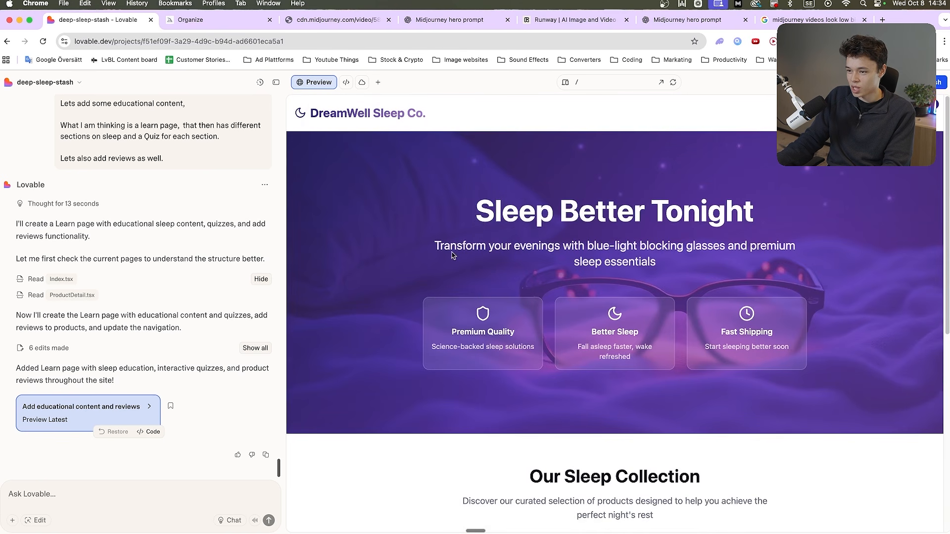
Enable Lovable Cloud for the project and allow the requested action in the chat
left_click(362, 83)
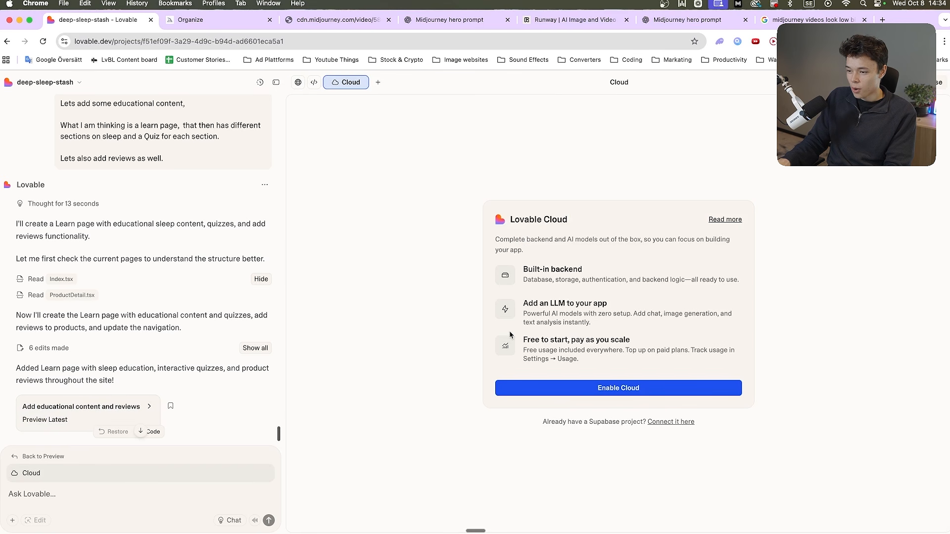
left_click(605, 385)
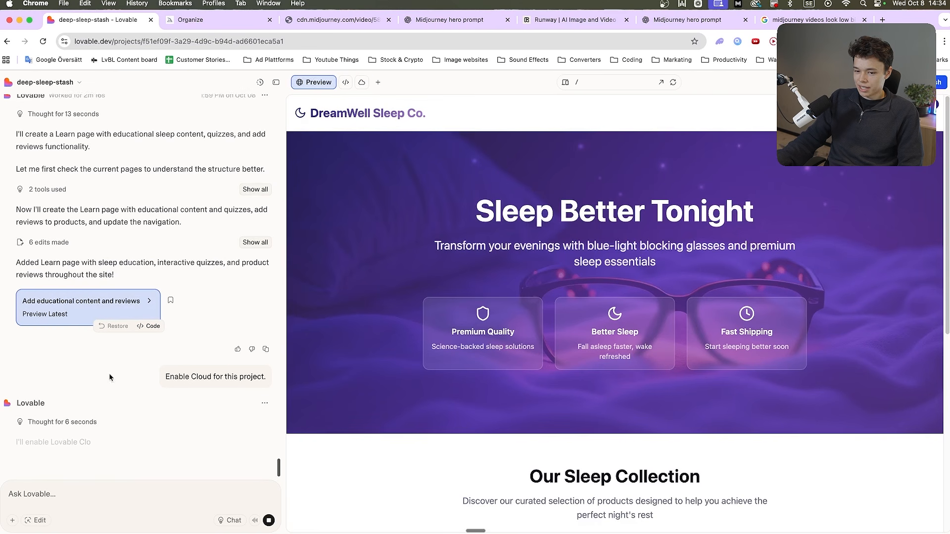
left_click(165, 244)
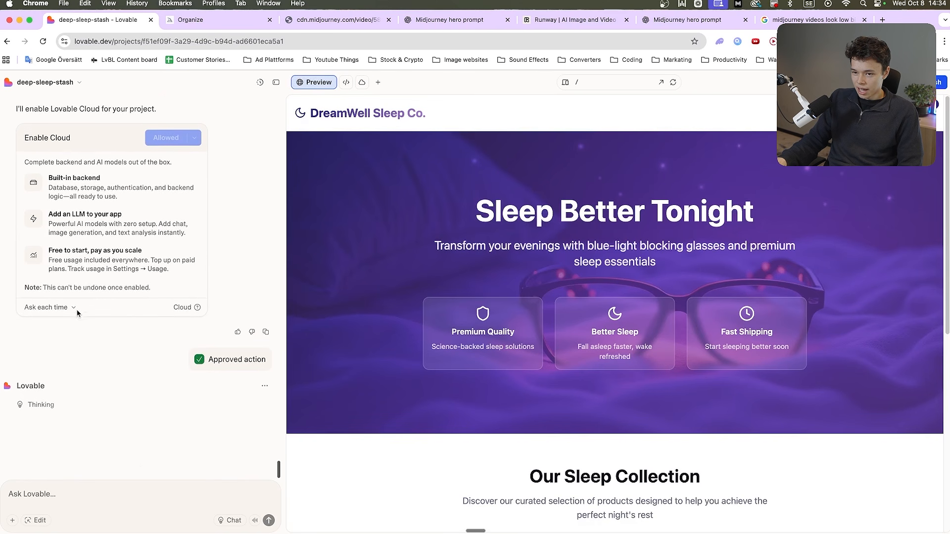
Switch to Midjourney and download the warm bedroom, forest bedroom and purple bedroom videos for the hero section
left_click(198, 20)
left_click(156, 193)
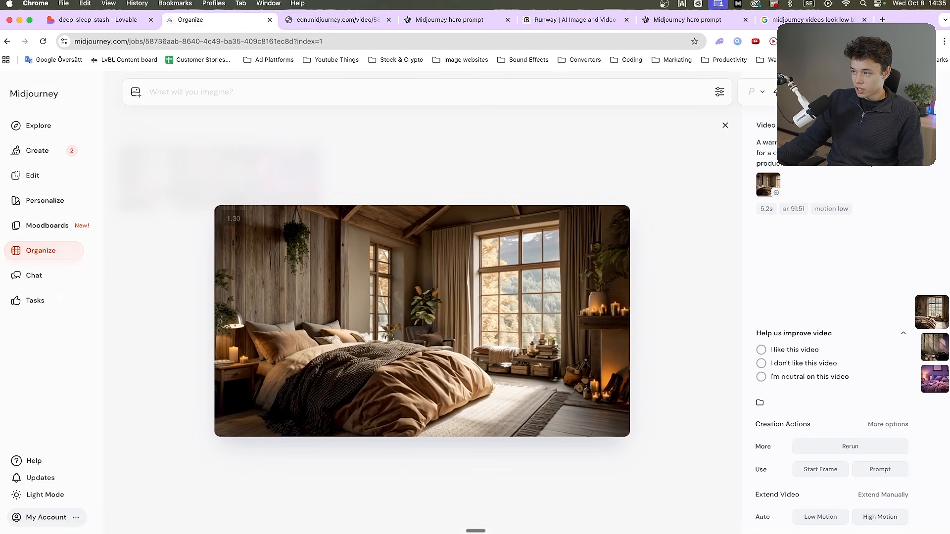
left_click(865, 125)
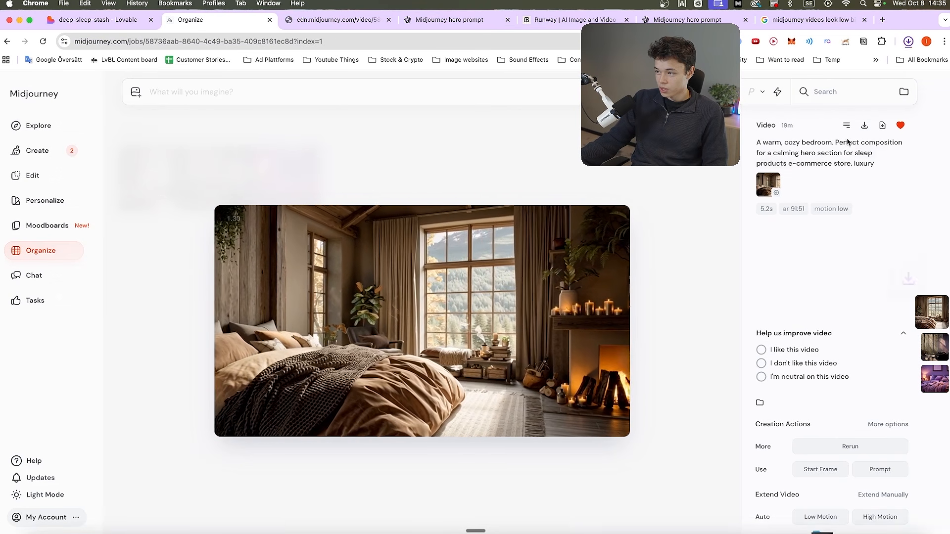
left_click(698, 148)
left_click(218, 181)
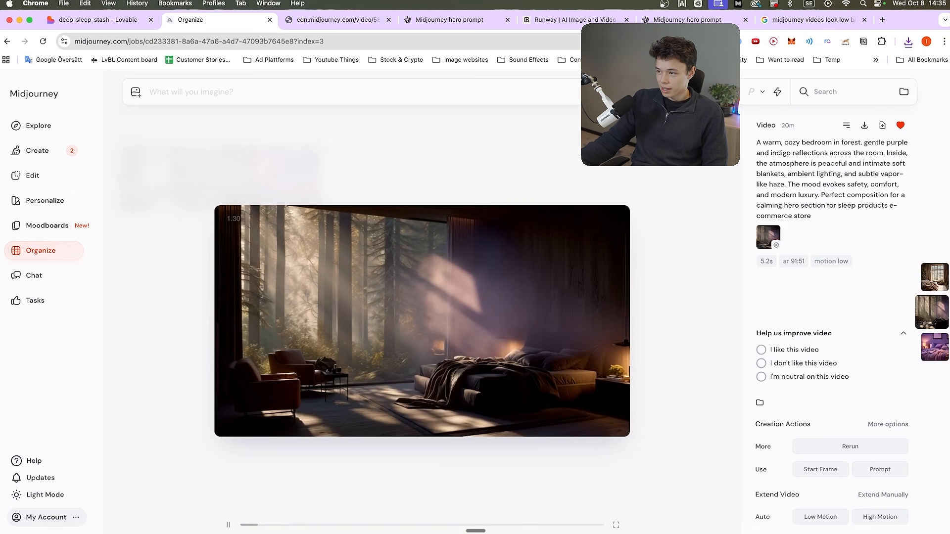
left_click(864, 125)
left_click(683, 153)
left_click(301, 172)
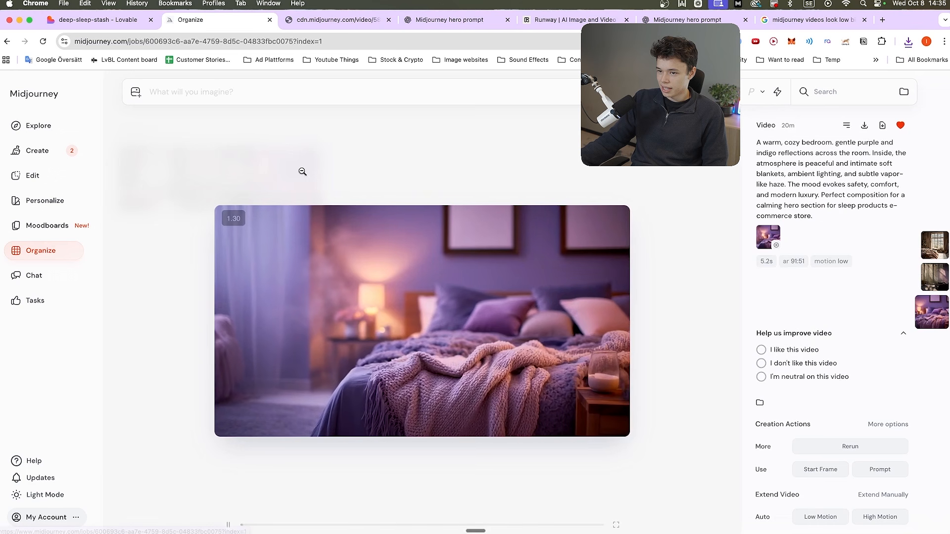
left_click(863, 126)
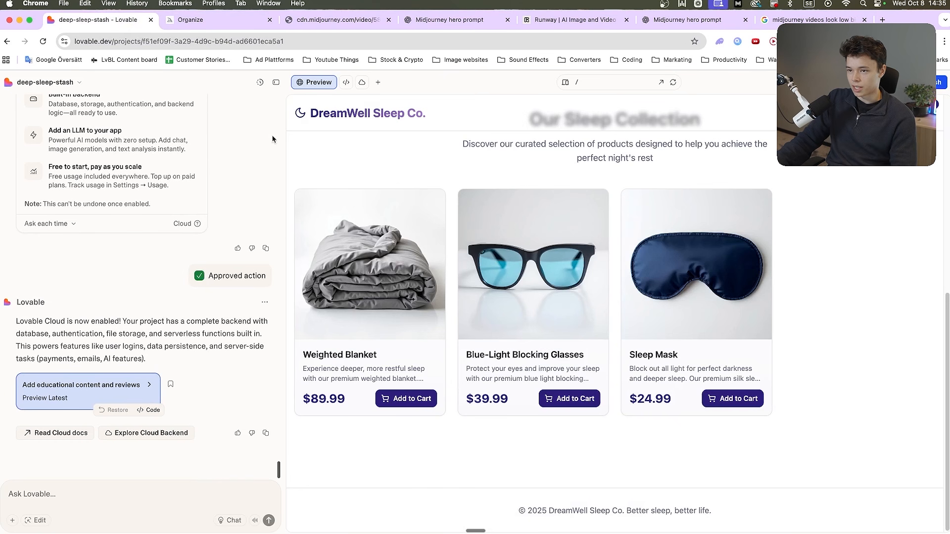
Switch to Lovable and check the project's Cloud storage and edge functions for a place to add the videos
left_click(360, 82)
left_click(352, 185)
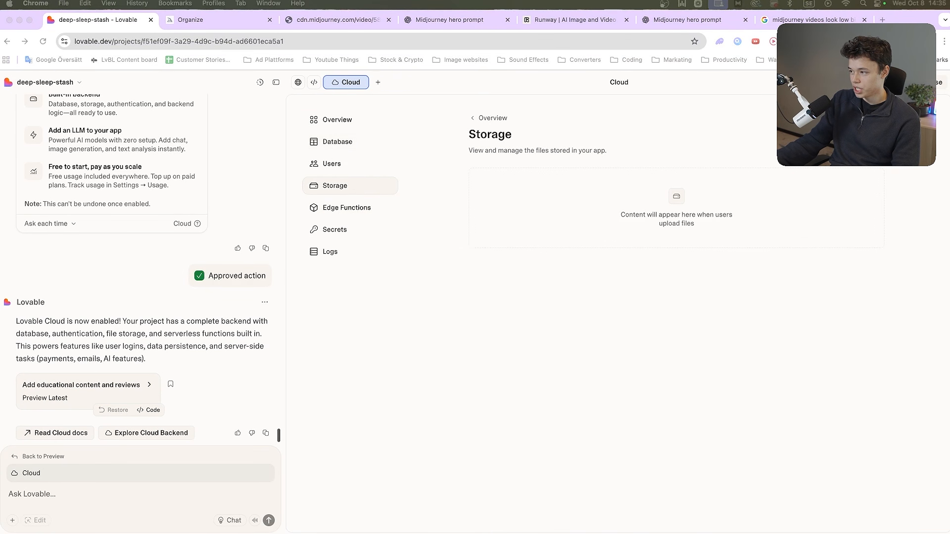
left_click_drag(631, 196, 652, 212)
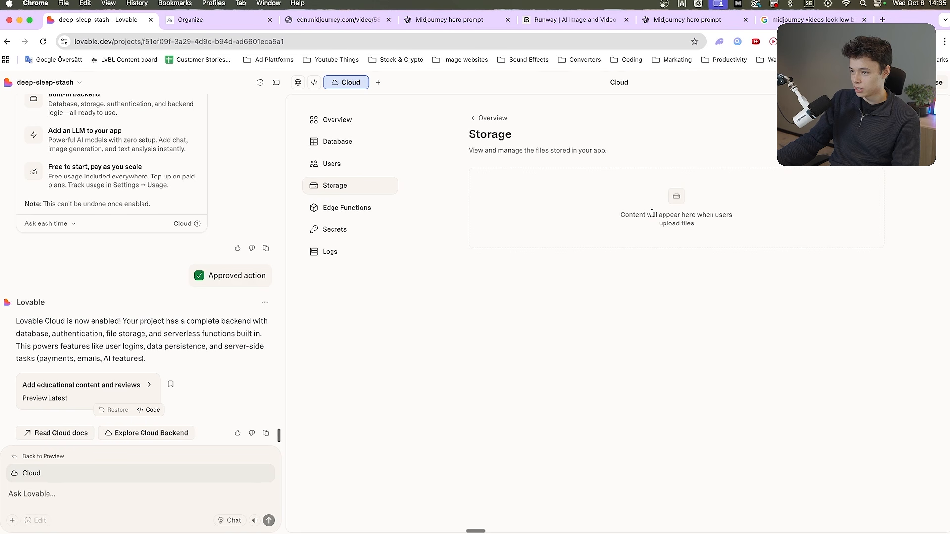
left_click(344, 206)
left_click(360, 186)
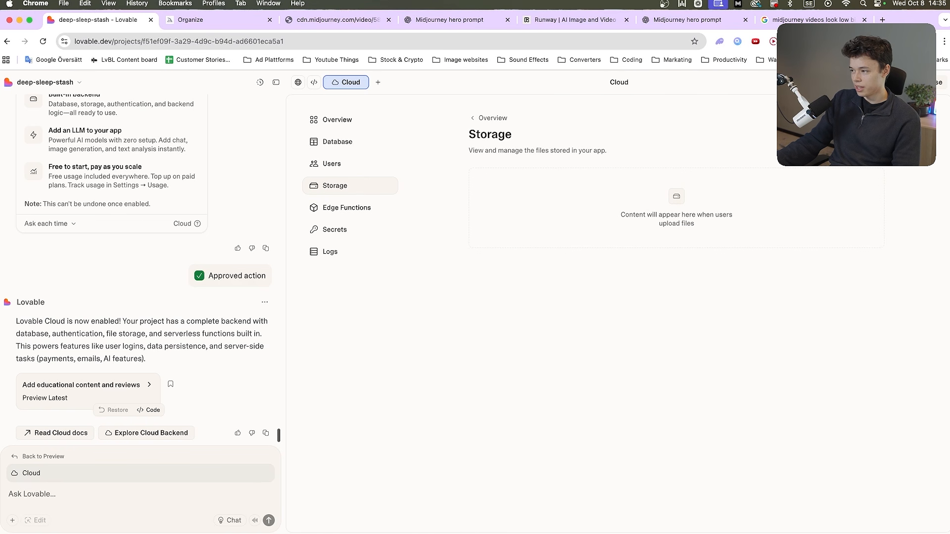
Attach the three downloaded MP4 videos to the Lovable chat message
left_click_drag(243, 386, 146, 495)
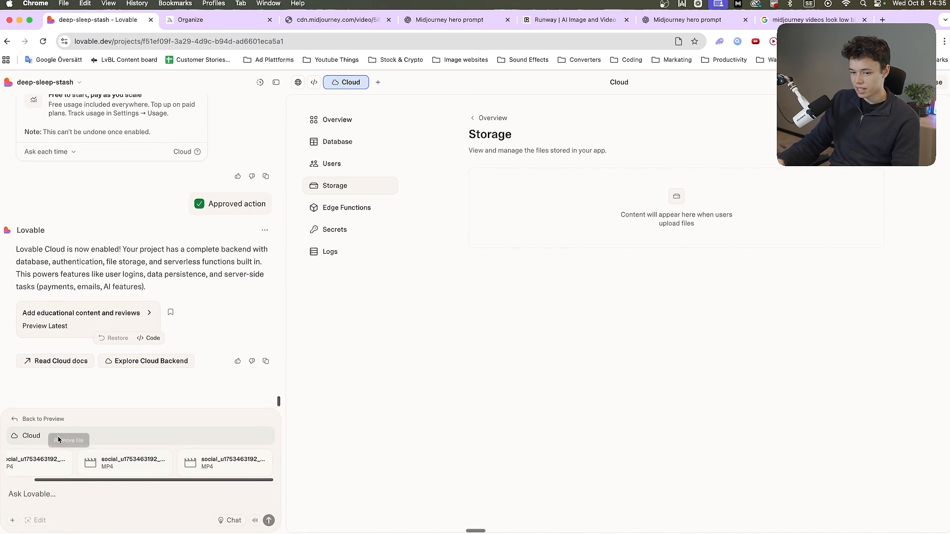
scroll(92, 468, "left", 2)
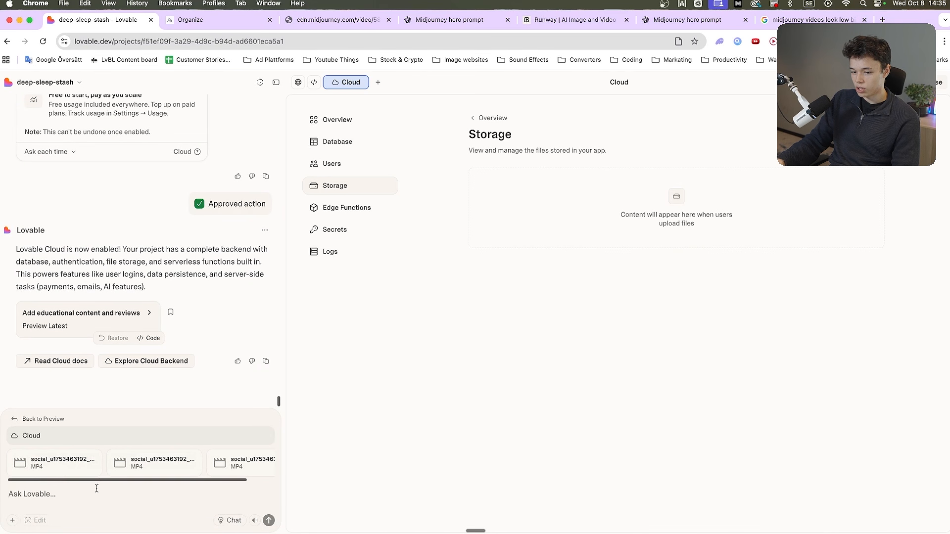
mouse_move(949, 173)
left_mouse_down()
mouse_move(823, 185)
mouse_move(949, 169)
left_mouse_up()
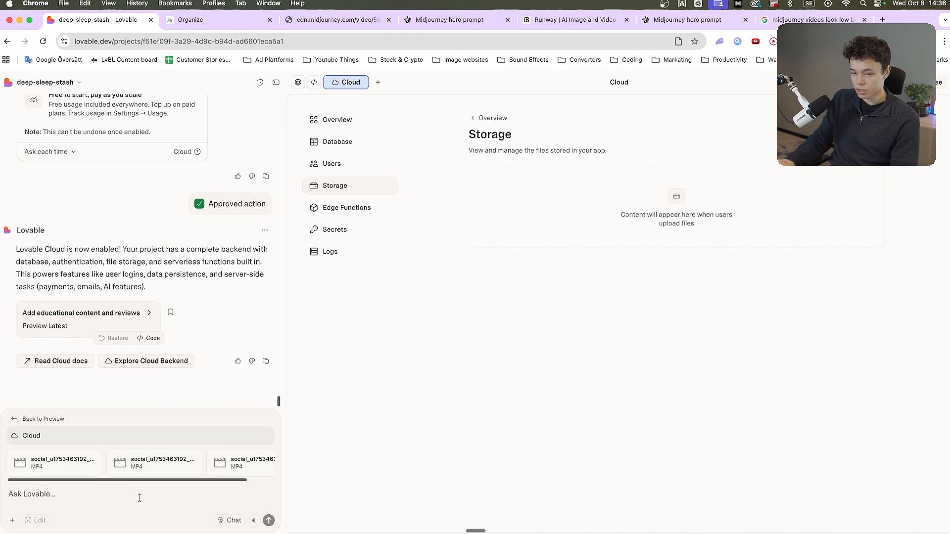
Write in the chat message "Okay great" and "we have these videos here now, could you please use them in the hero page instead of the image"
type("eat")
key("shift+Return")
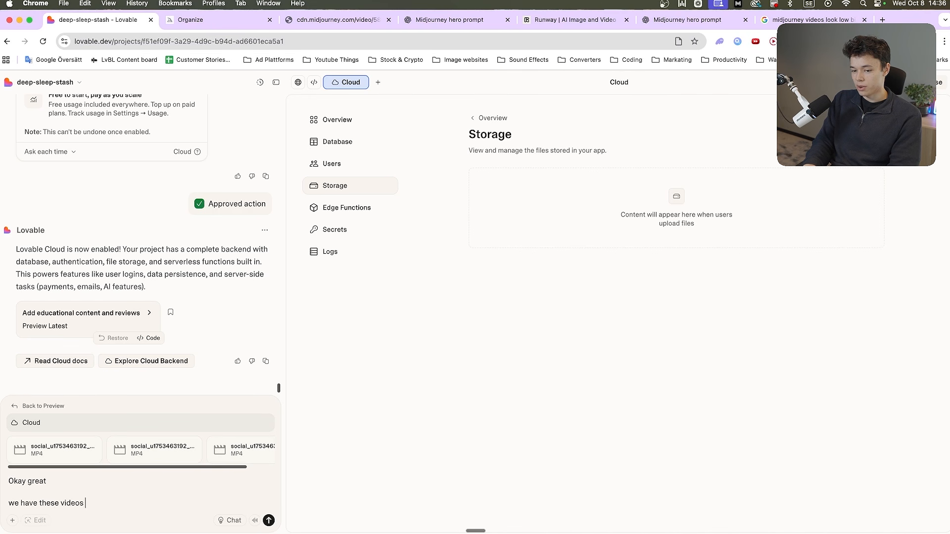
type("now, could you plea")
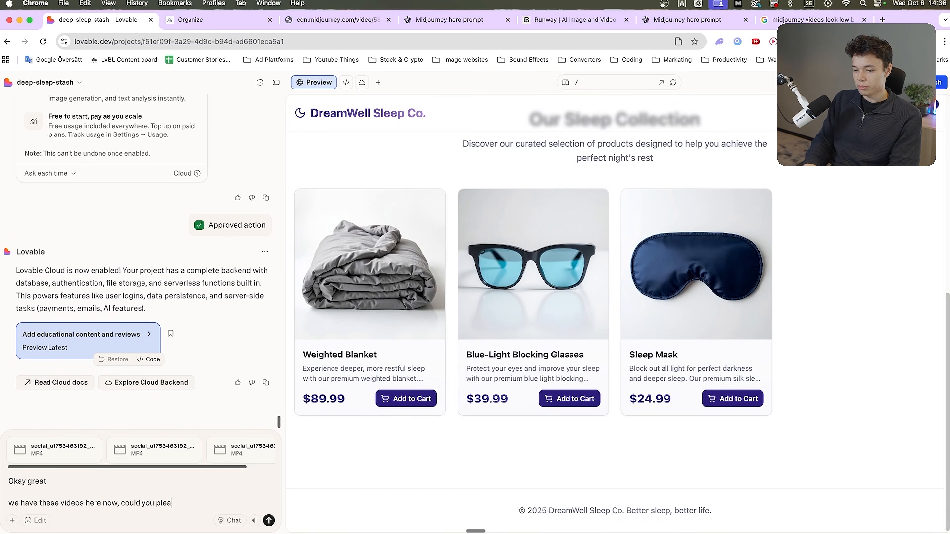
type("se use them in th")
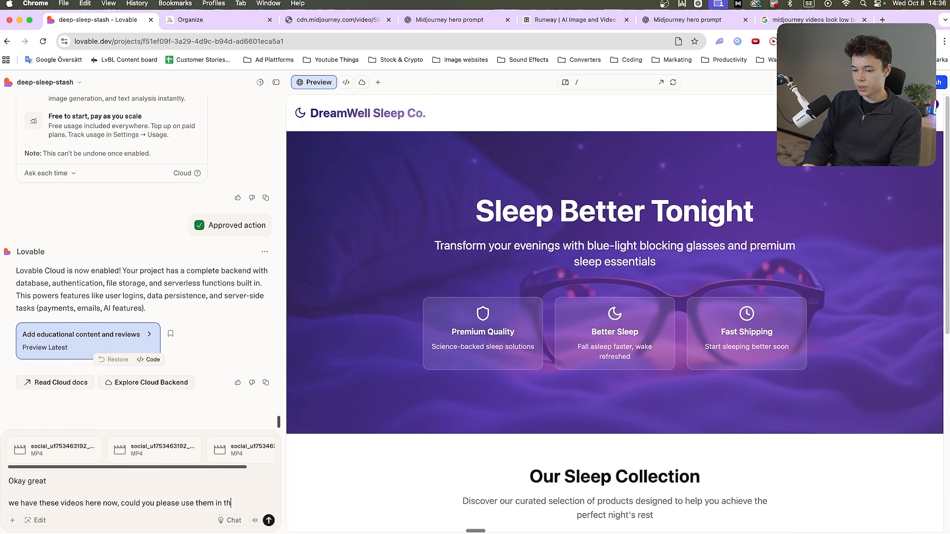
type("e hero page instead of the imag")
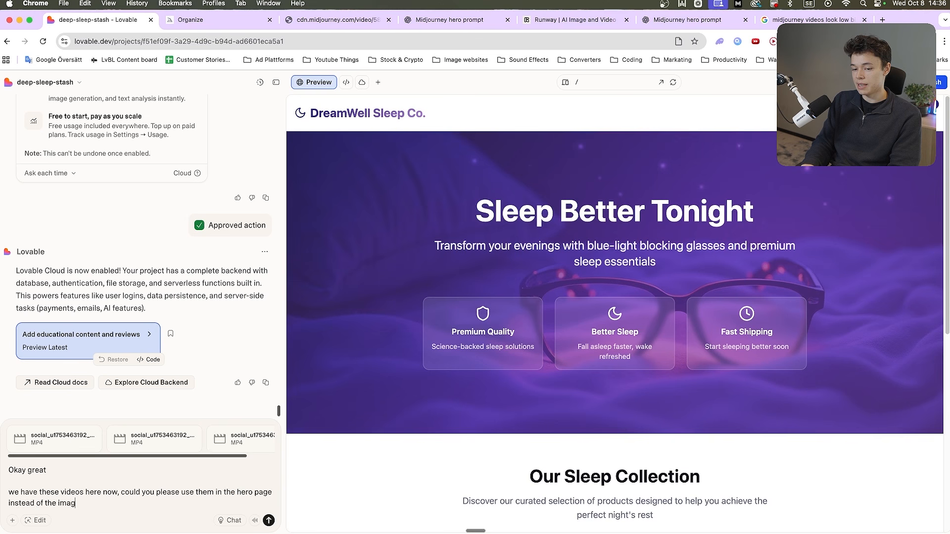
type("e")
Add requests to switch between the videos and blur them slightly like the AI generated image so the text is visible, and send the message
key("shift+Return")
key("shift+Return")
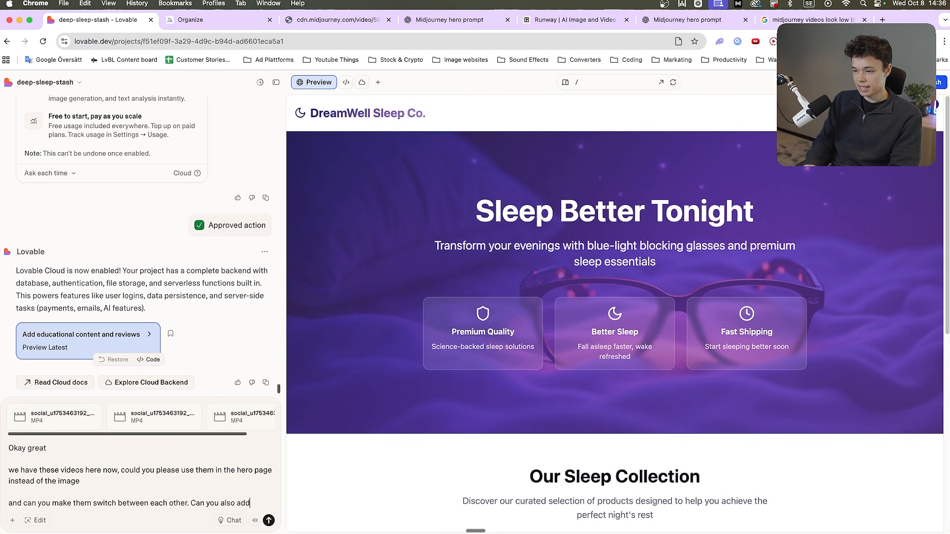
type("slgiht")
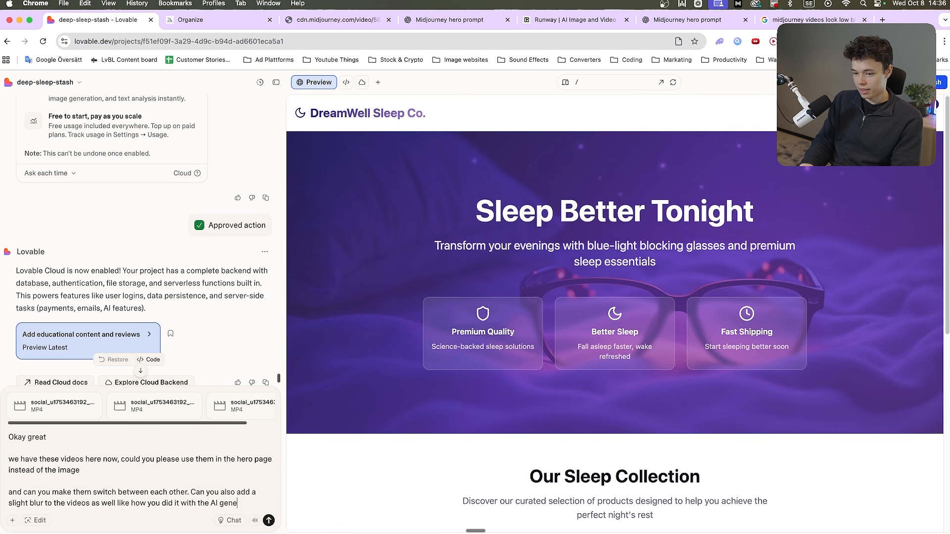
type("image on")
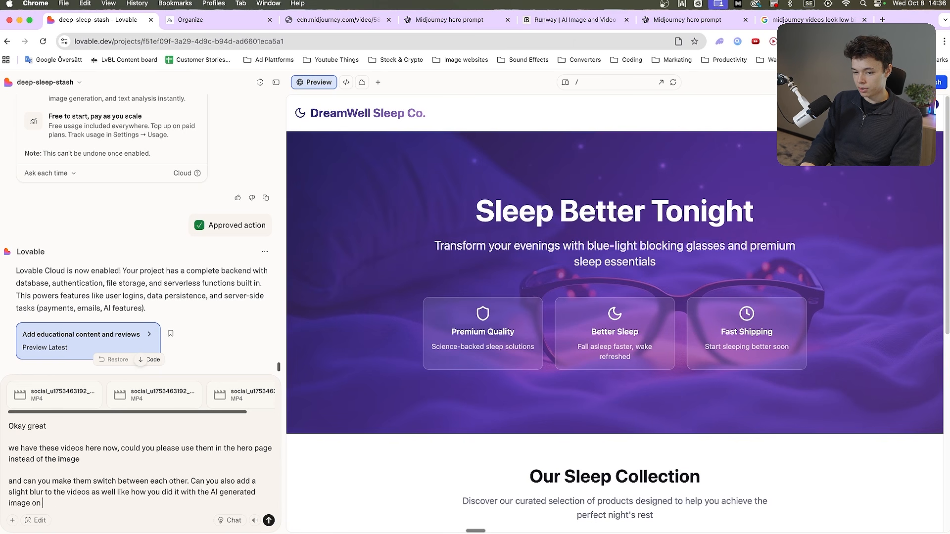
type(" the hero page")
key("shift+Return")
key("shift+Return")
type("jus")
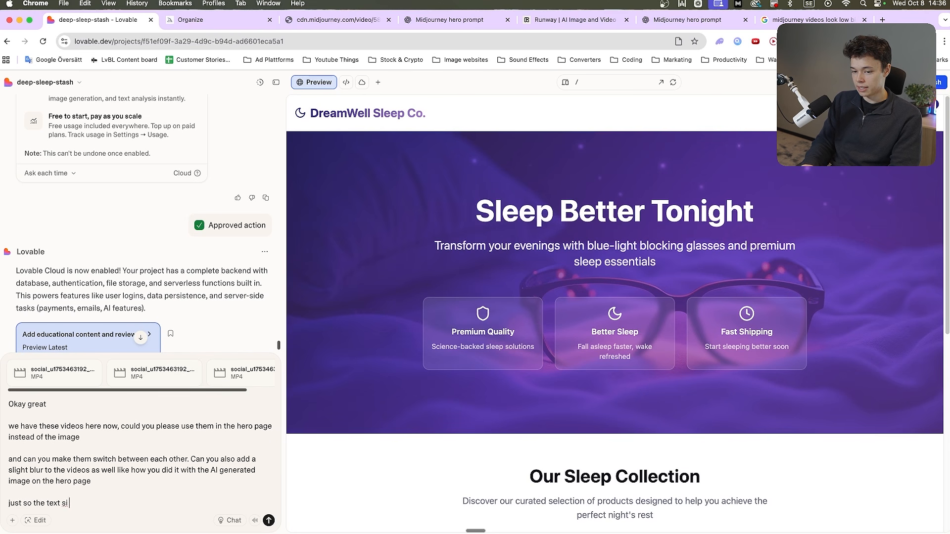
type("t so the text is visa")
key("BackSpace")
type("ible")
key("Return")
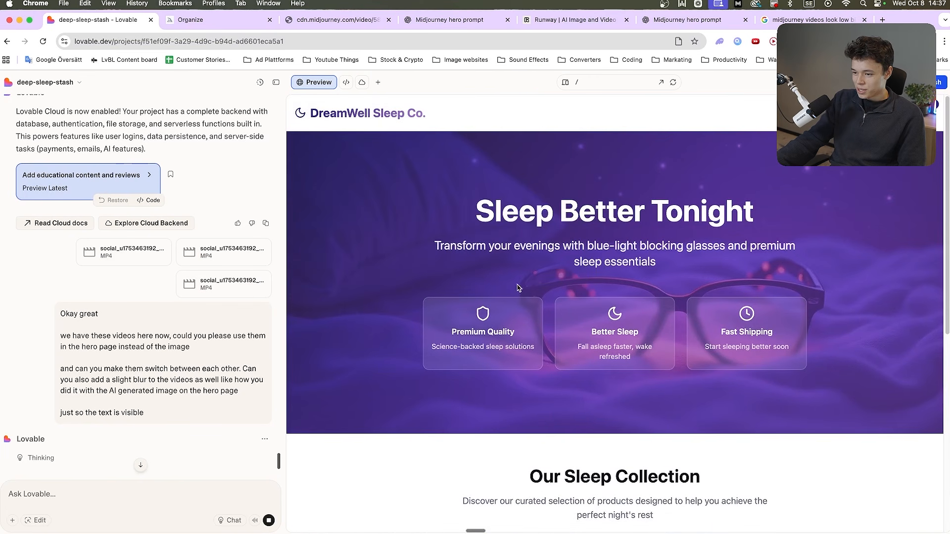
Open the DreamWell Sleep Co. preview in its own browser tab and look over the hero section and product collection
left_click_drag(502, 211, 737, 328)
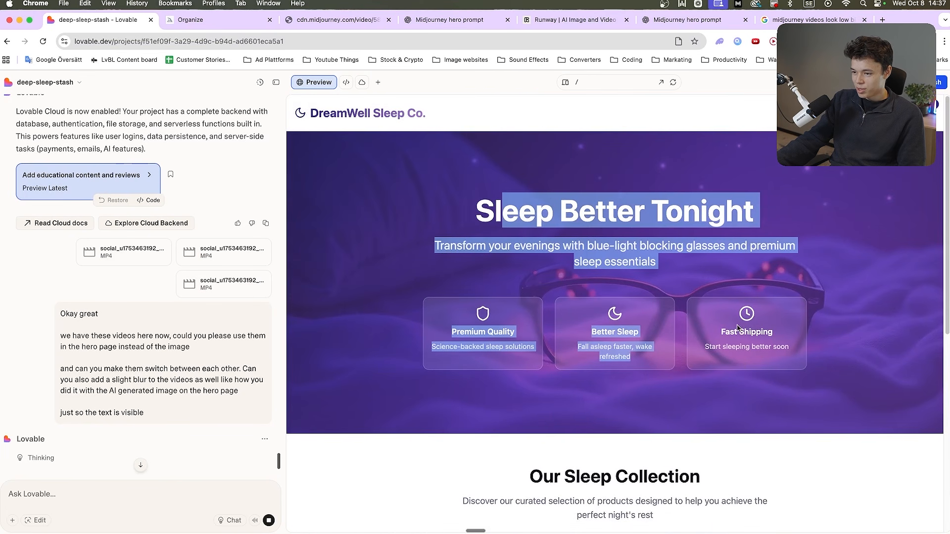
left_click(661, 83)
scroll(276, 265, "down", 5)
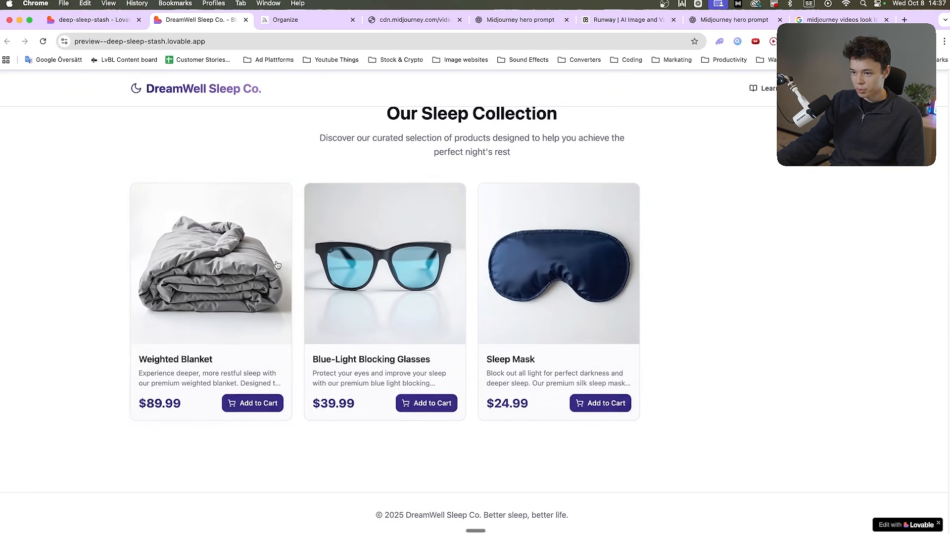
scroll(278, 265, "up", 5)
scroll(284, 286, "down", 5)
scroll(301, 275, "up", 6)
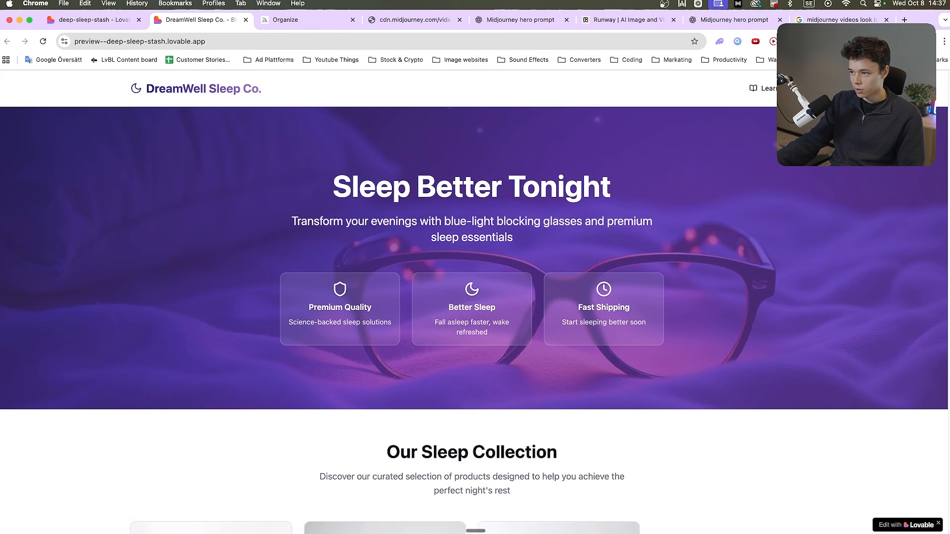
scroll(301, 188, "down", 5)
scroll(587, 211, "up", 5)
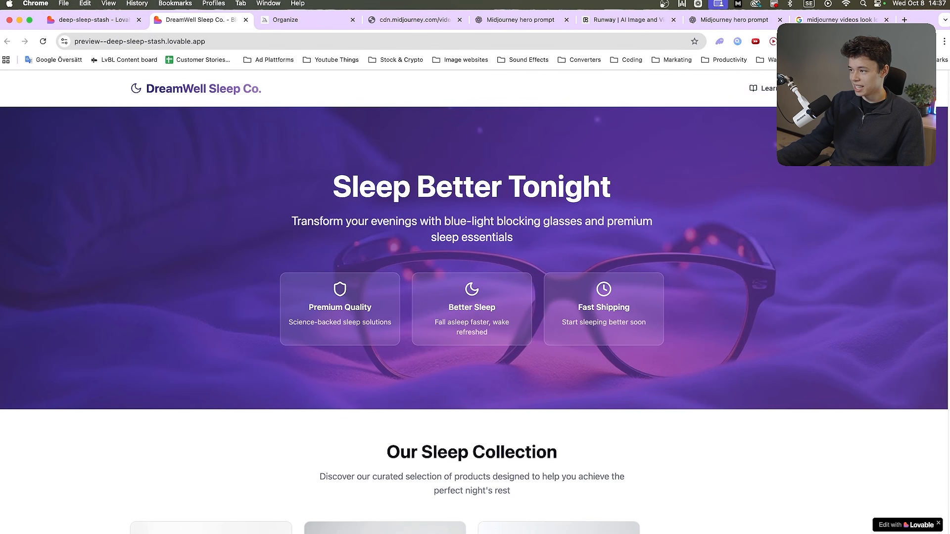
left_click(720, 132)
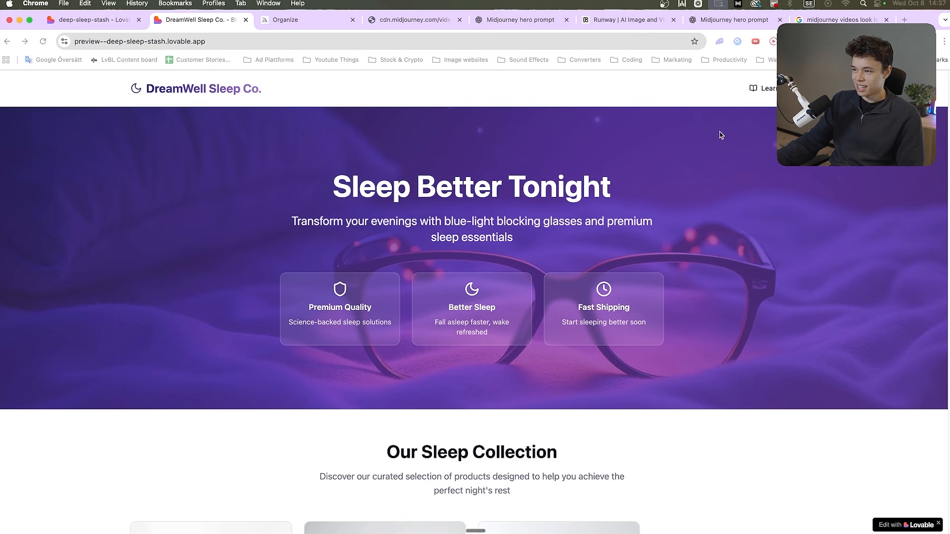
scroll(511, 162, "down", 7)
Back in the Lovable project, replace the drafted about us request with a dictated one for hero videos to play once, fade between each other and loop
key("ctrl+shift+Tab")
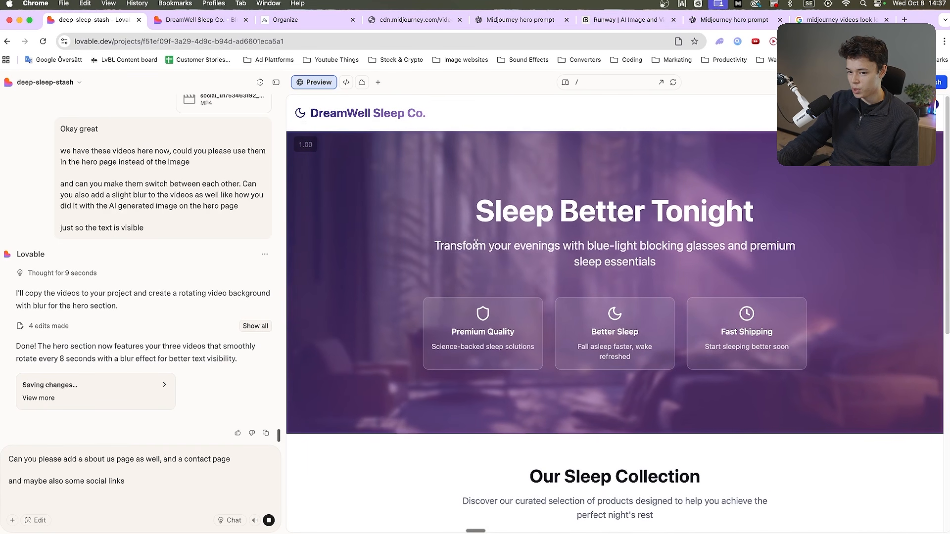
left_click_drag(467, 198, 666, 270)
left_click(666, 269)
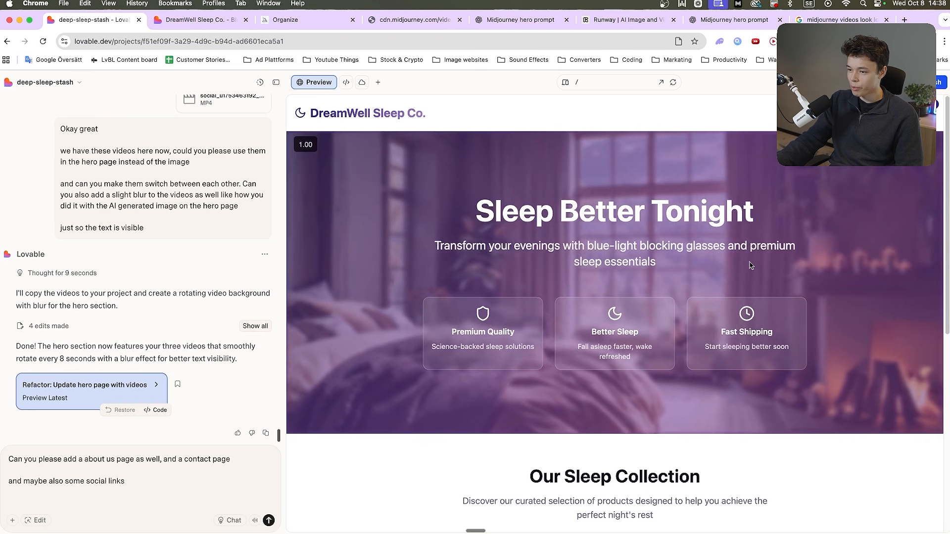
key("Return")
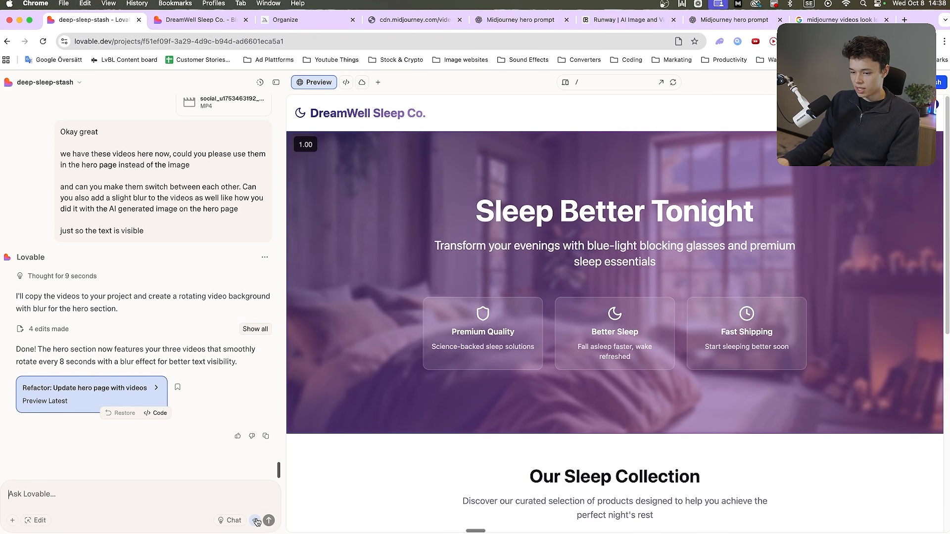
left_click(255, 521)
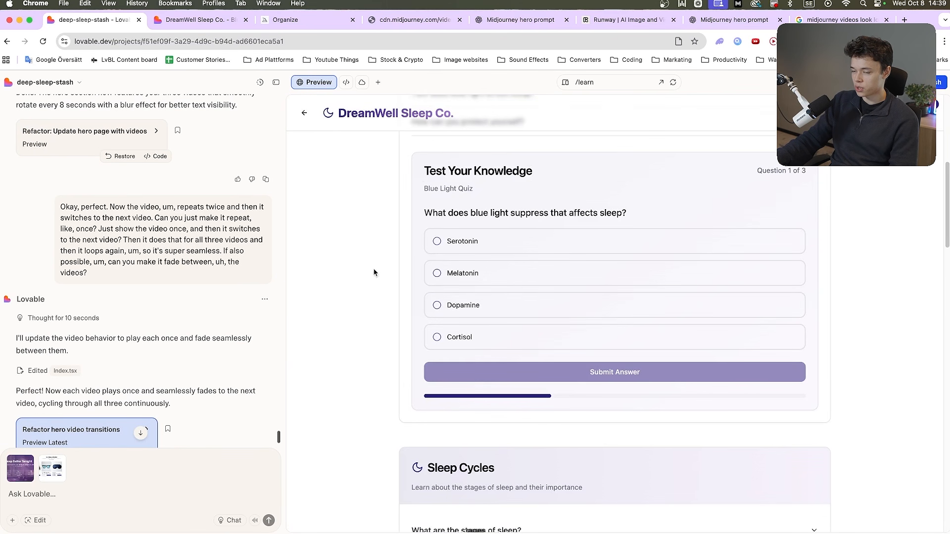
Look over the Learn page and attach a screenshot of its Sleep Science Hub section to the chat message
scroll(378, 297, "up", 7)
scroll(419, 341, "down", 20)
scroll(422, 347, "up", 20)
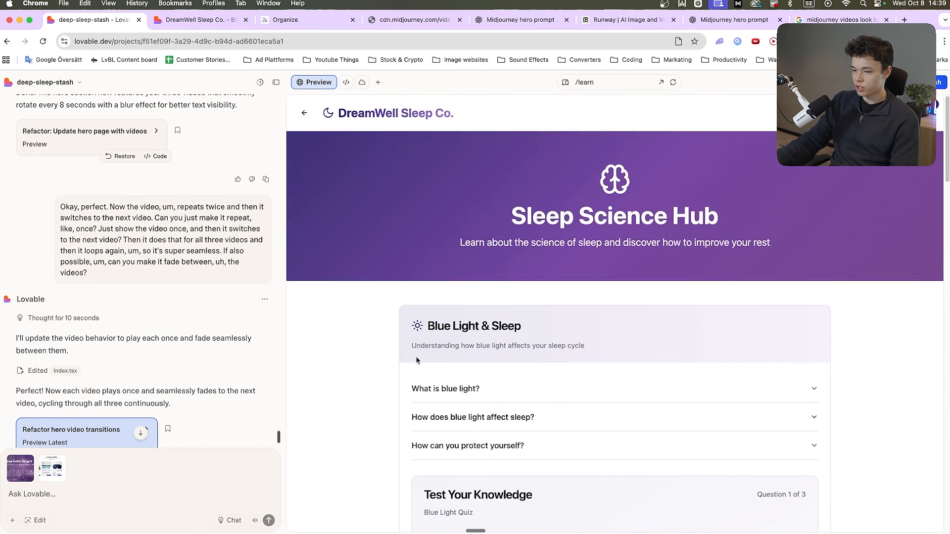
scroll(416, 361, "down", 5)
scroll(416, 361, "up", 5)
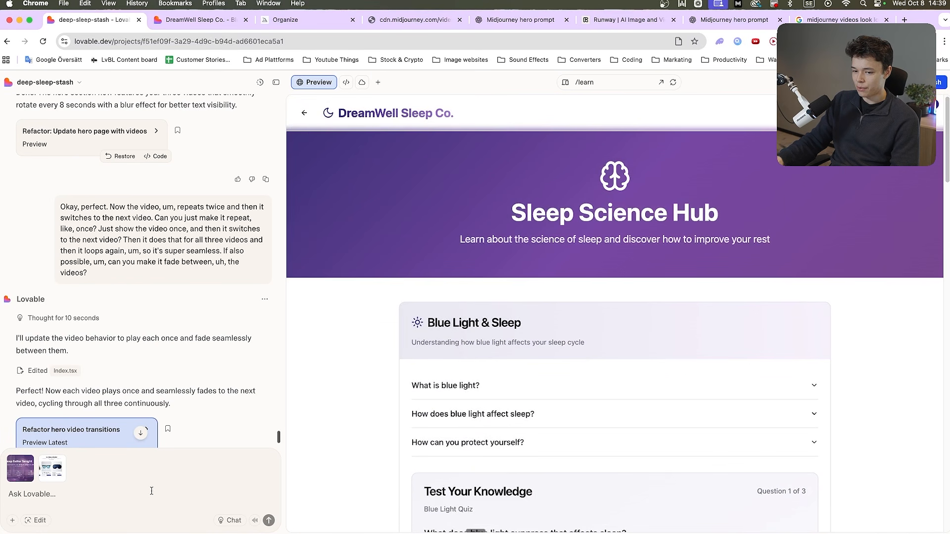
Write a chat request to apply the website theme across the site, add a few subtle animations and improve the overall style
type("Can you make the webiste t")
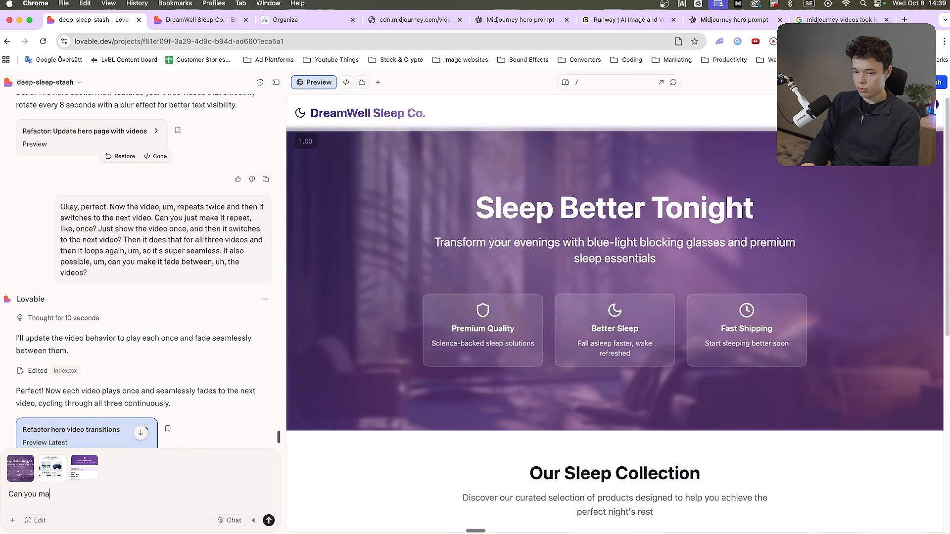
type("heme")
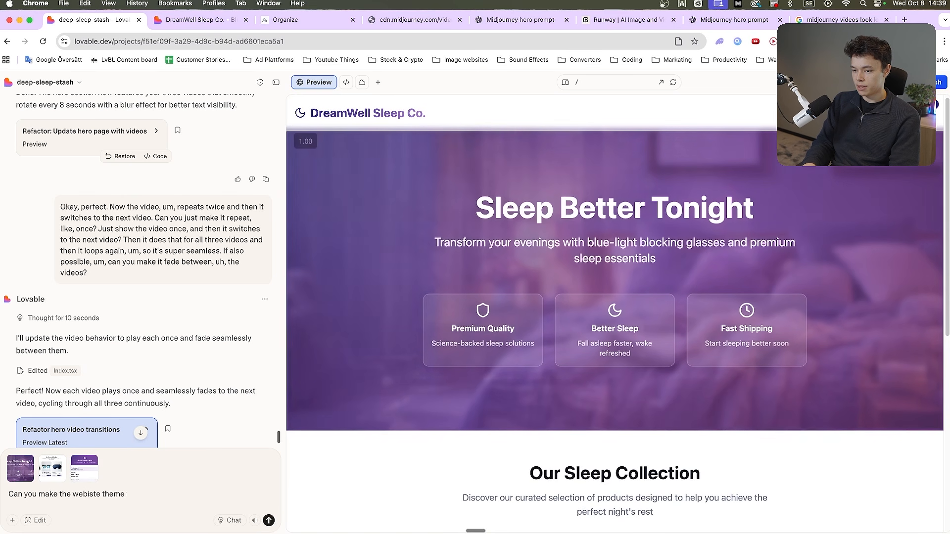
type(" fitt a")
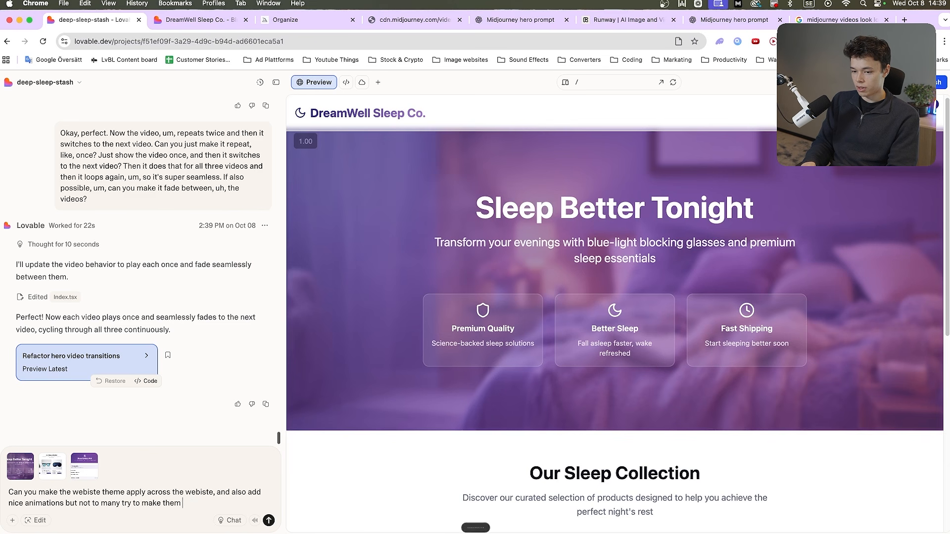
key("shift+Return")
key("shift+Return")
type("and")
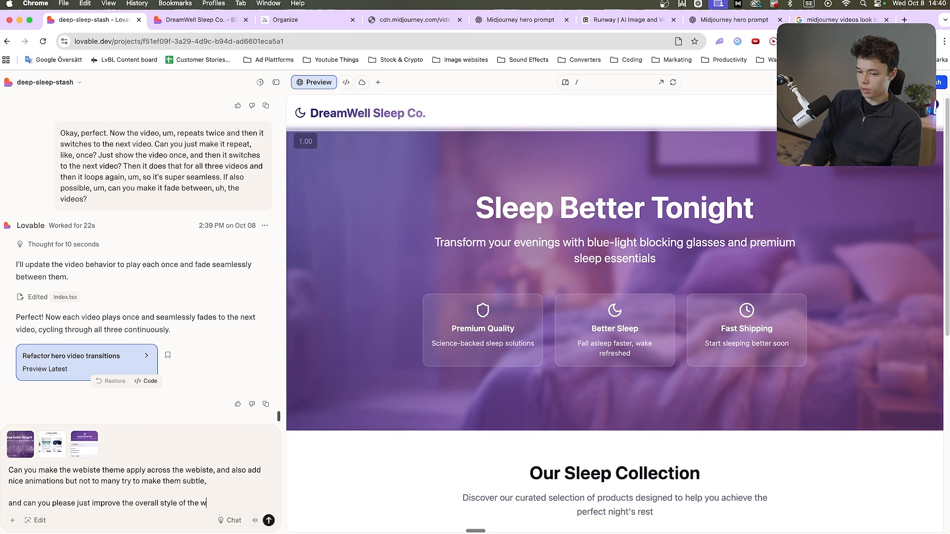
type("e.")
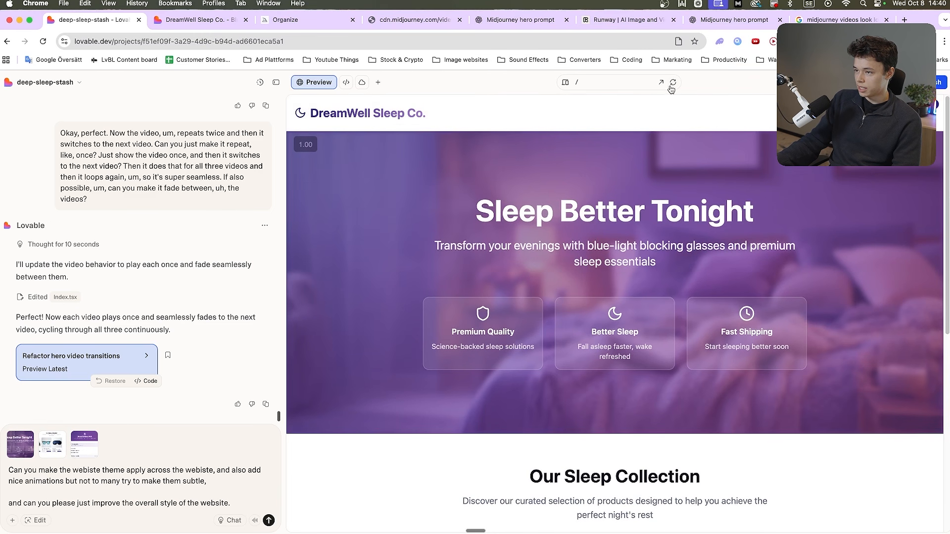
Reload the preview to check the hero videos, and add that the second video is paused and doesn't switch to the third
left_click(673, 83)
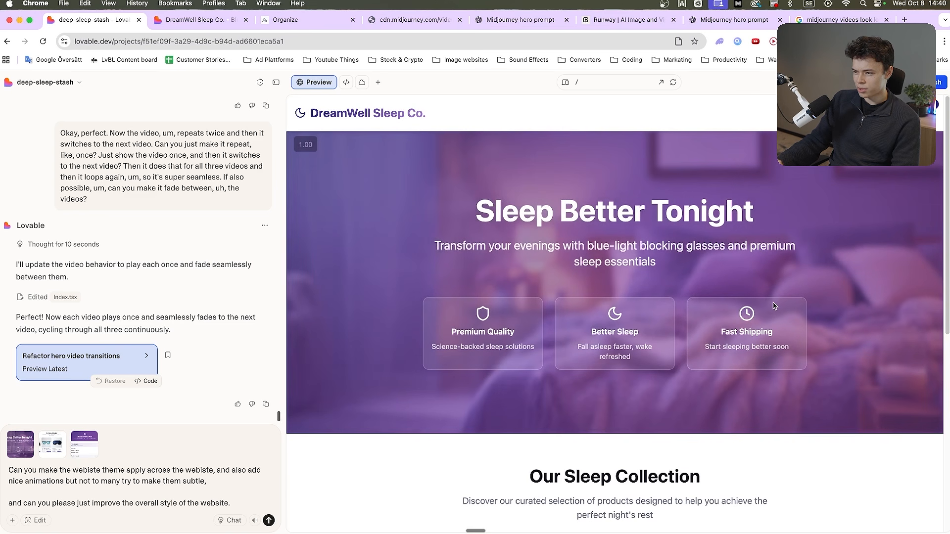
key("shift+Return")
key("shift+Return")
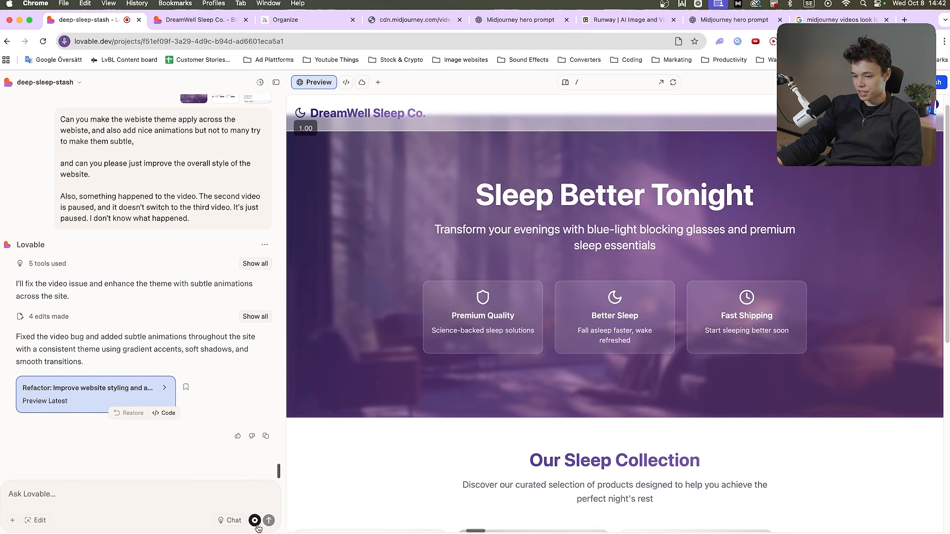
Look over the project's Cloud storage and open one of the hero videos attached earlier in the chat
scroll(207, 267, "up", 10)
left_click(361, 82)
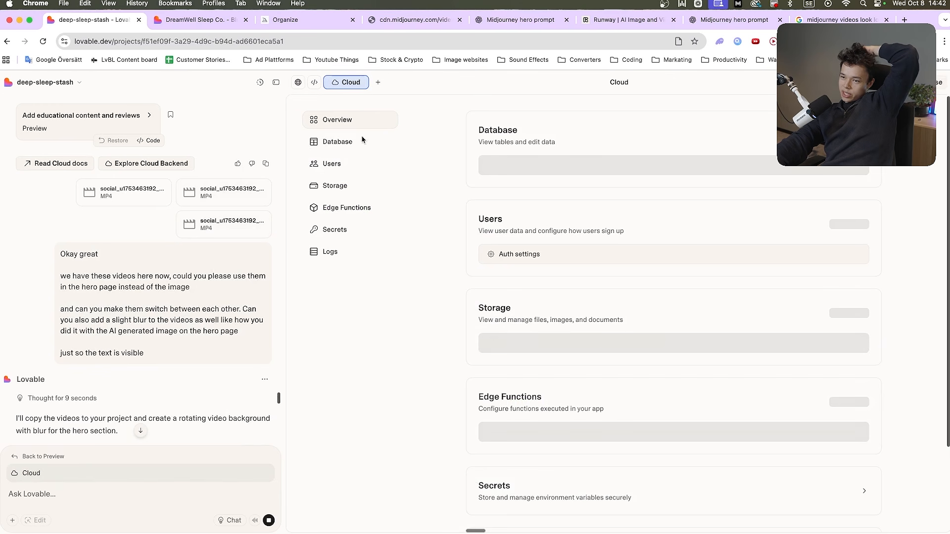
left_click(353, 191)
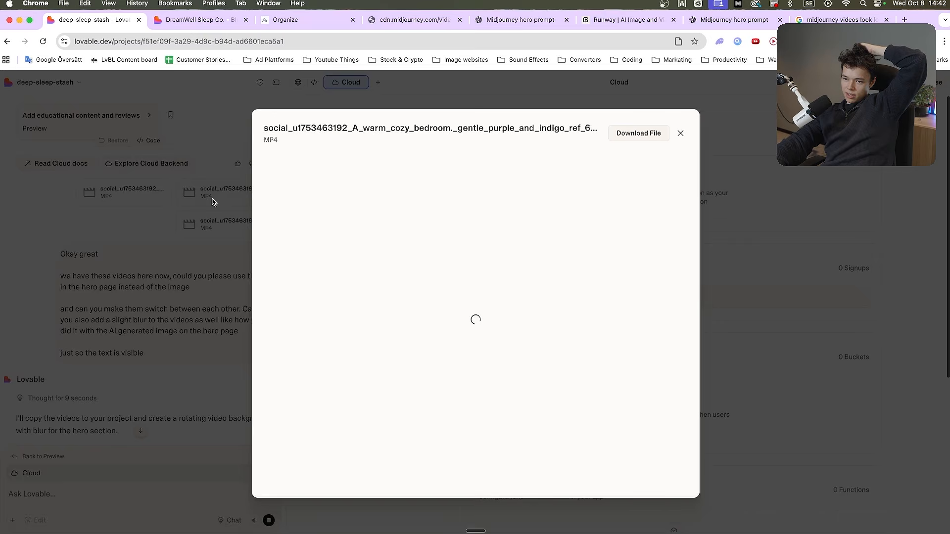
scroll(171, 237, "down", 5)
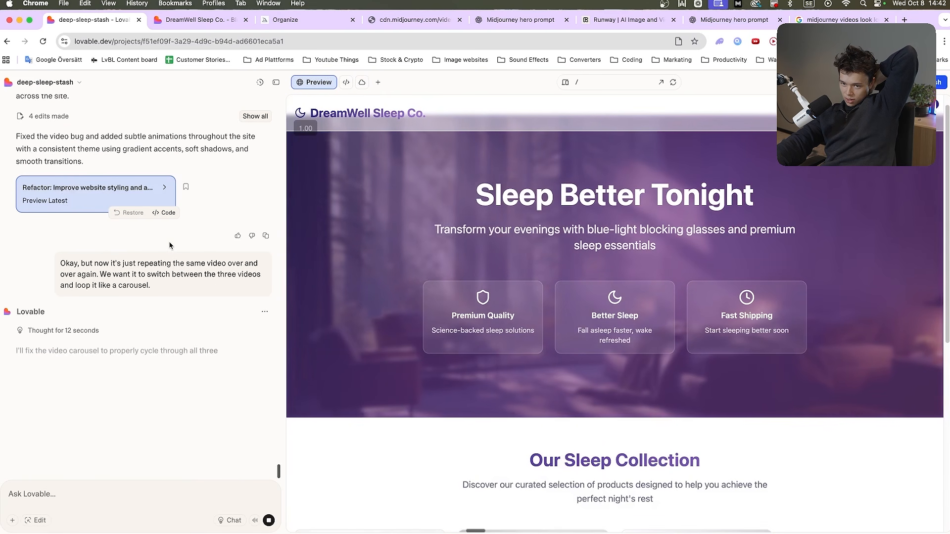
Review the restyled home page's sleep collection and the Learn page down to its Circadian Rhythm Quiz, and return to the home page
scroll(387, 317, "down", 10)
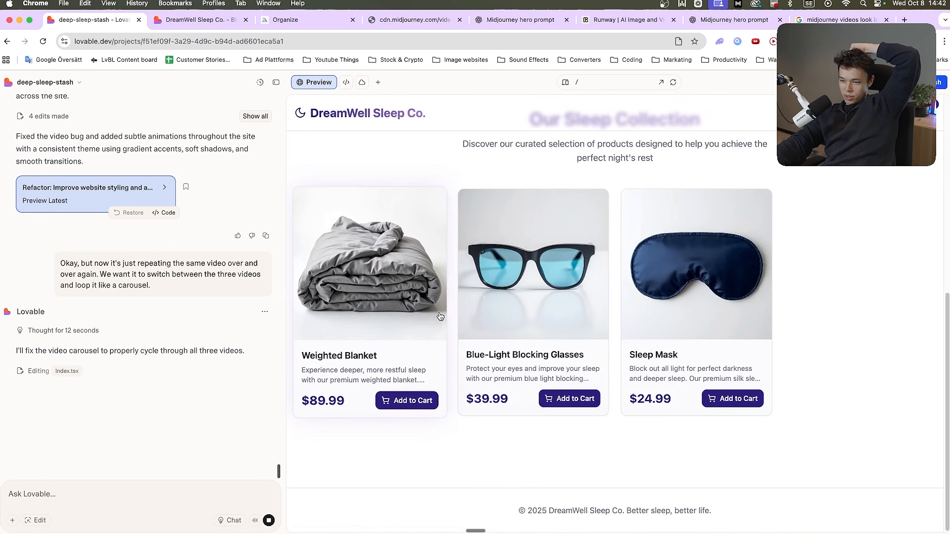
scroll(396, 223, "up", 10)
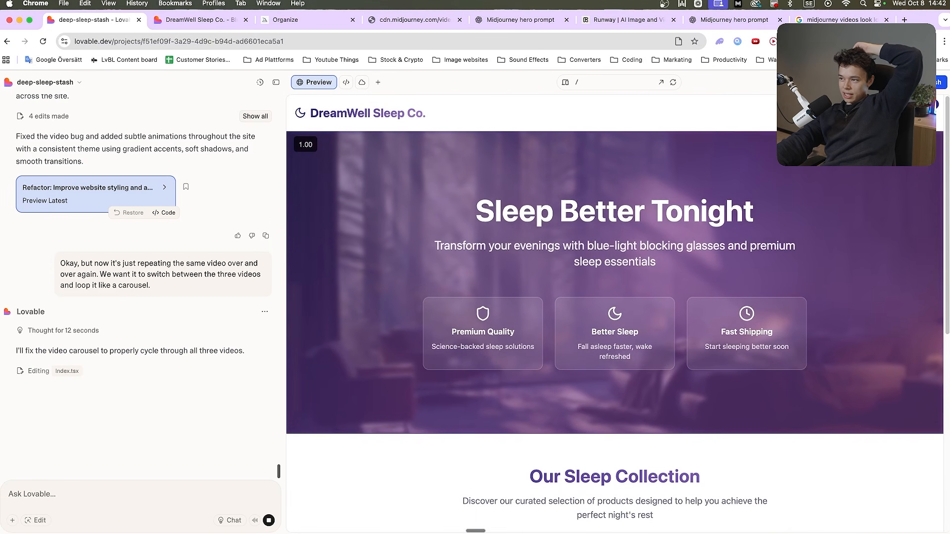
left_click(883, 112)
scroll(361, 414, "down", 10)
scroll(361, 412, "down", 15)
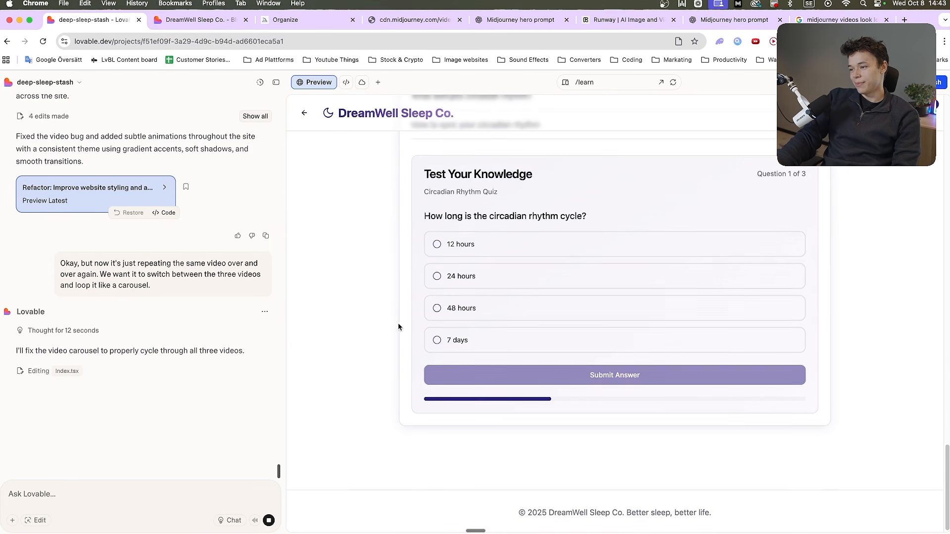
scroll(376, 248, "up", 6)
left_click(305, 113)
scroll(647, 204, "up", 4)
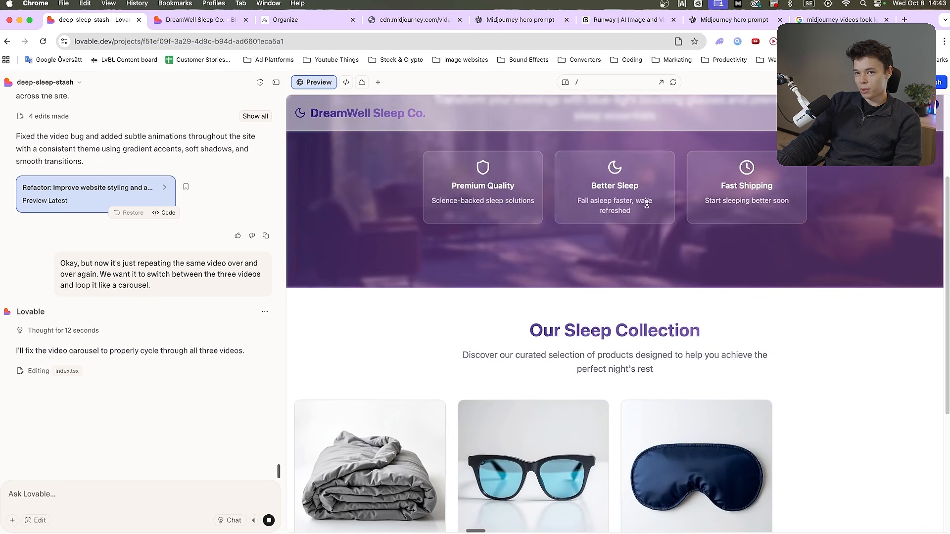
Add the Weighted Blanket from the sleep collection to the cart and return to the hero section
scroll(494, 296, "down", 4)
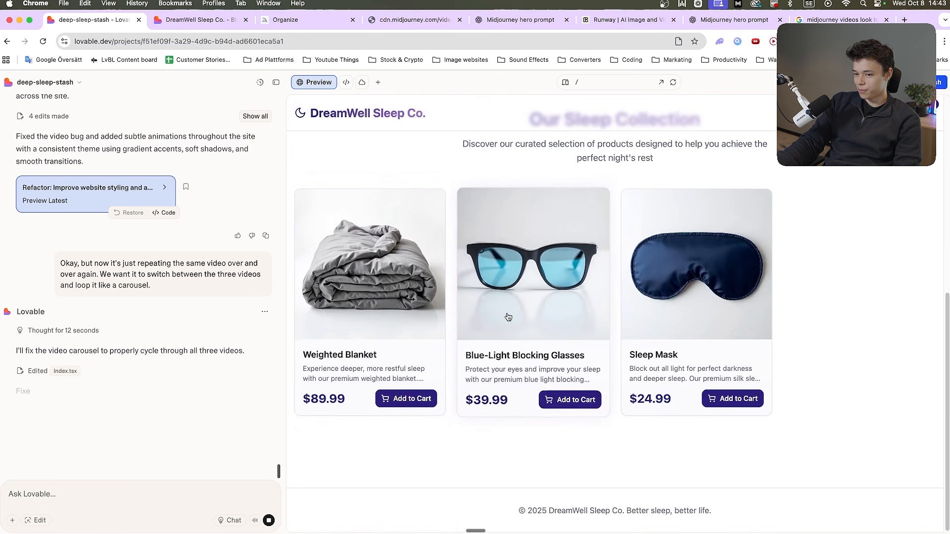
left_click(419, 403)
scroll(496, 386, "up", 6)
scroll(497, 386, "up", 2)
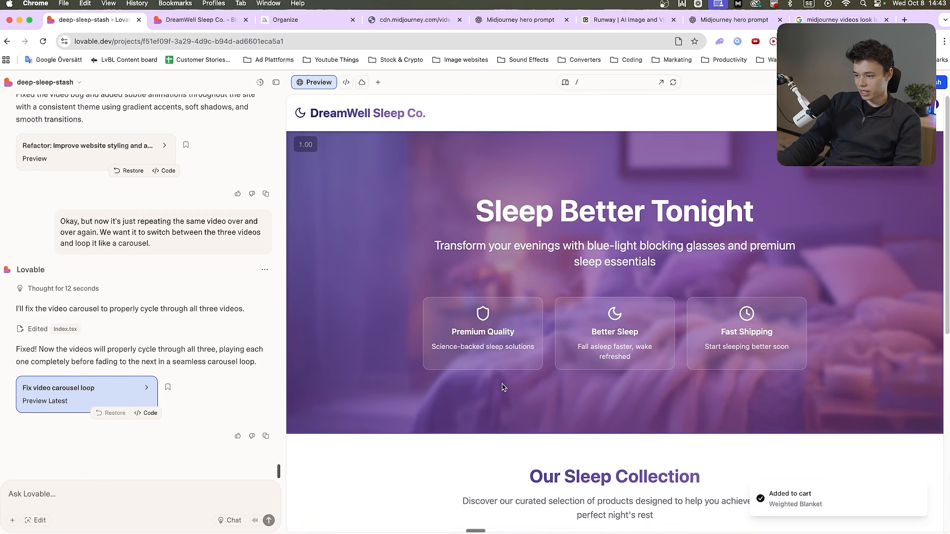
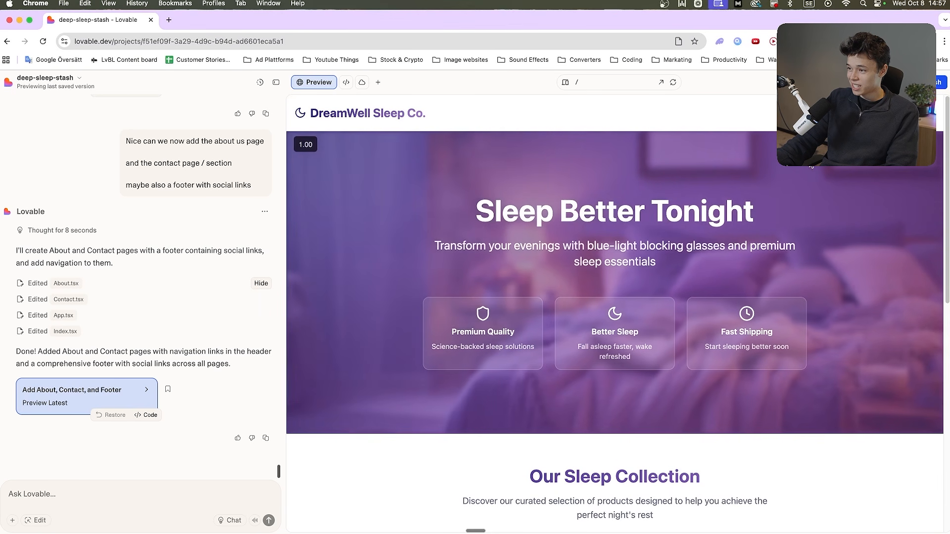
Check the home page footer by opening its X and Facebook links, and close the opened pages
scroll(696, 316, "down", 15)
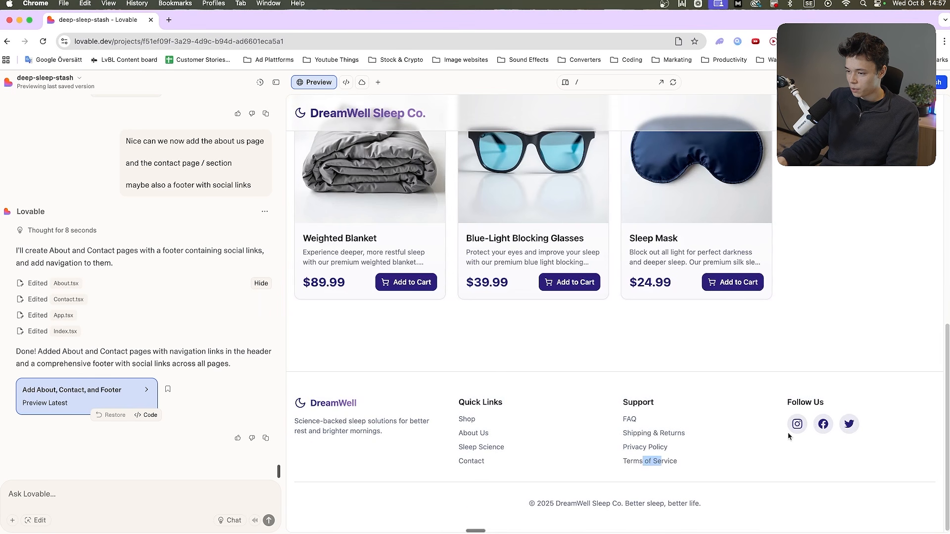
left_click(213, 24)
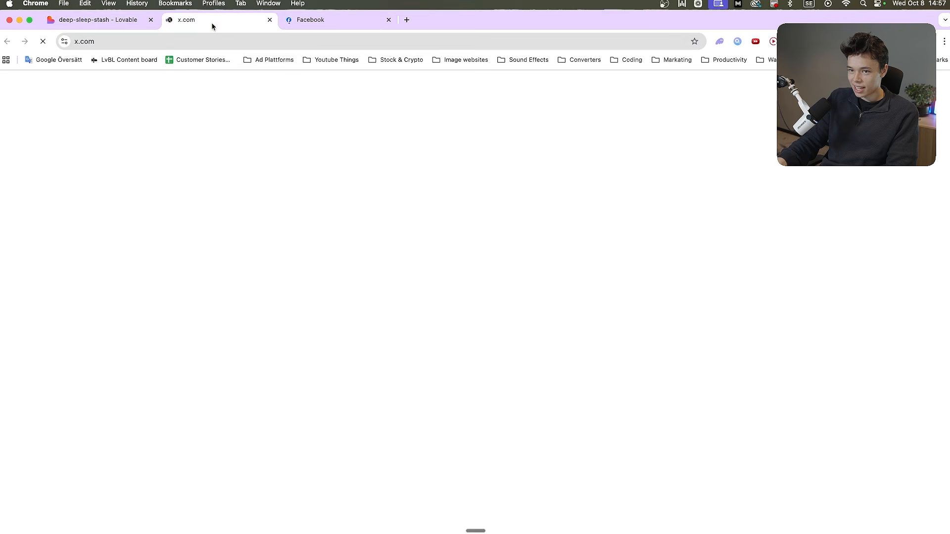
key("super+w")
key("super+w")
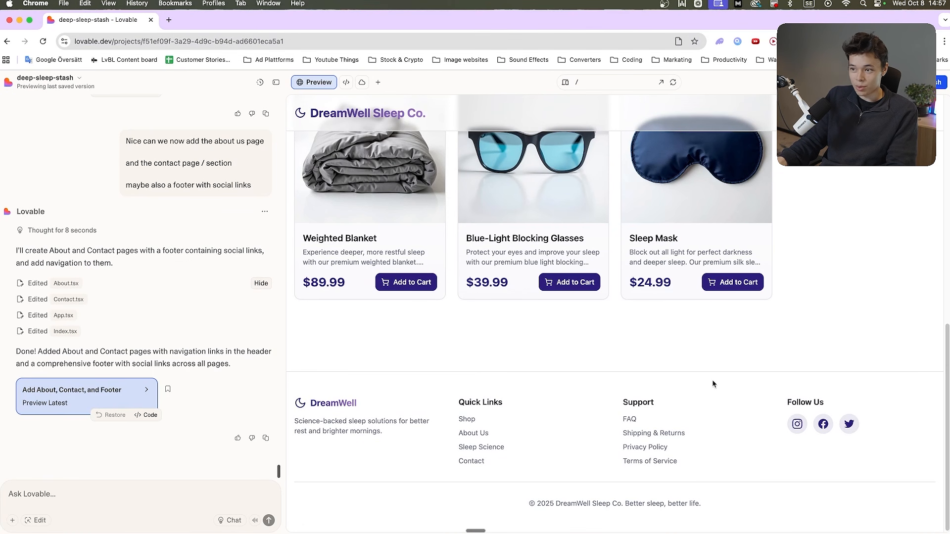
Review the new Contact page with its message form and the About page, and return to the home page
scroll(713, 381, "up", 15)
left_click(884, 114)
scroll(743, 232, "down", 2)
scroll(692, 263, "up", 3)
scroll(643, 284, "down", 5)
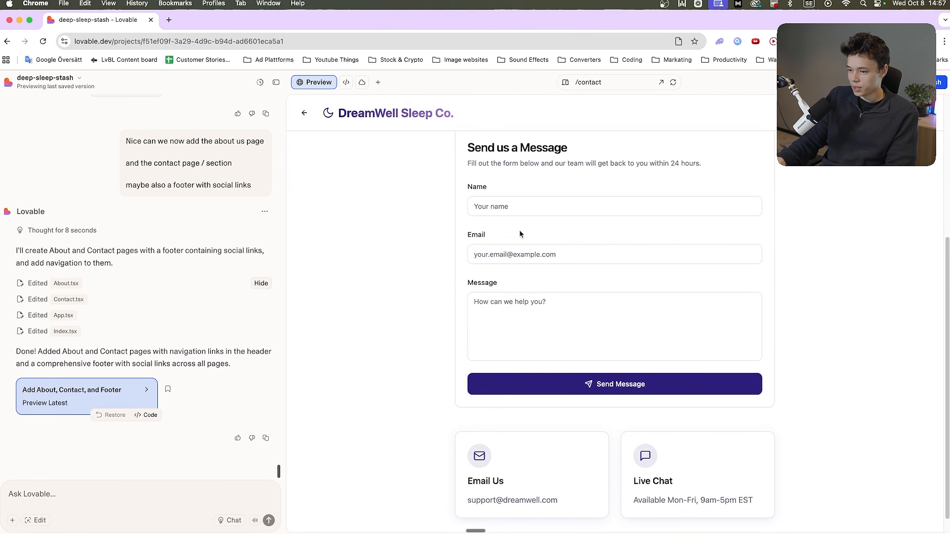
scroll(608, 395, "down", 1)
scroll(490, 376, "up", 4)
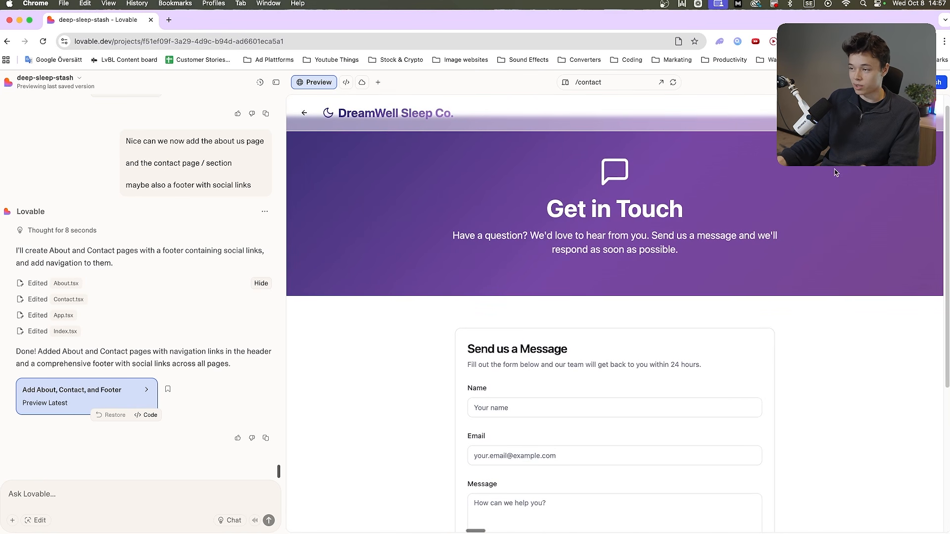
scroll(528, 235, "up", 1)
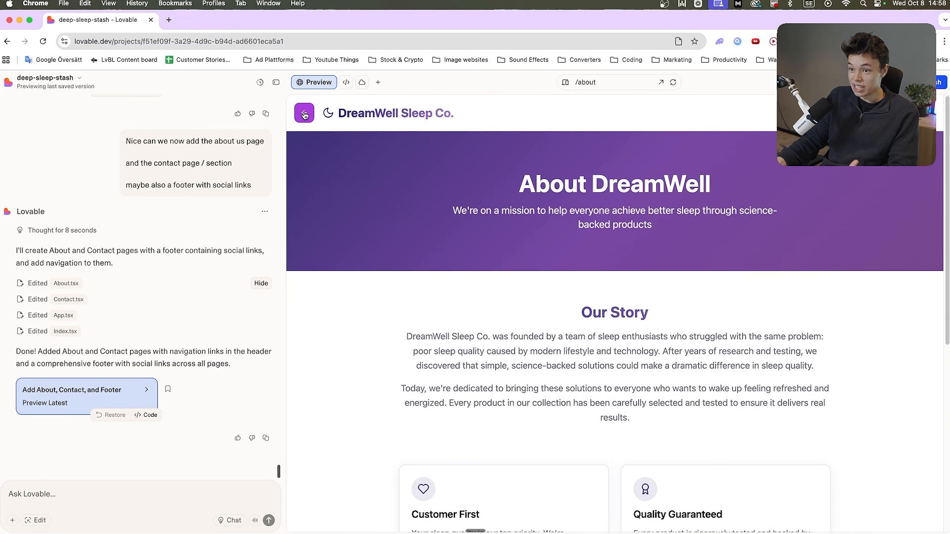
left_click(305, 114)
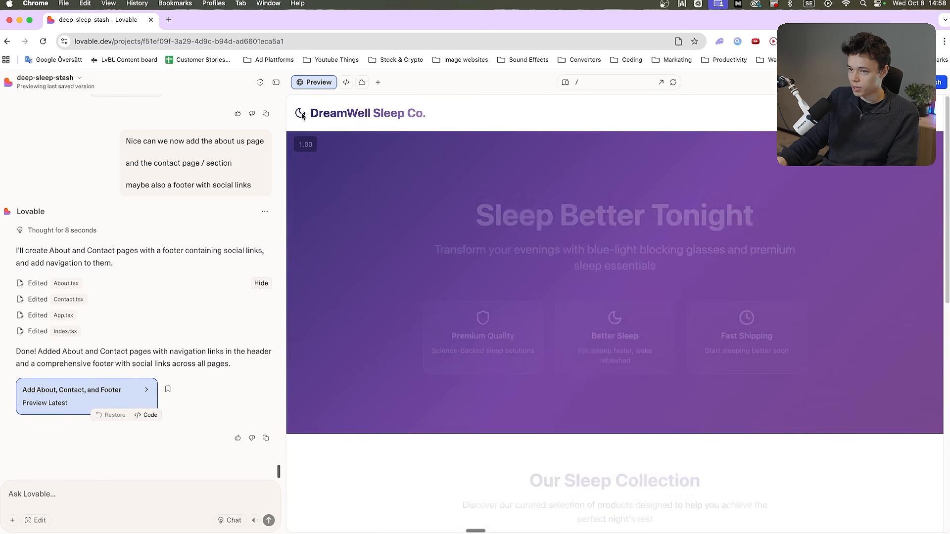
Look back through the chat history to the Enable Shopify Connection card and its notes on claiming the store
scroll(181, 341, "up", 12)
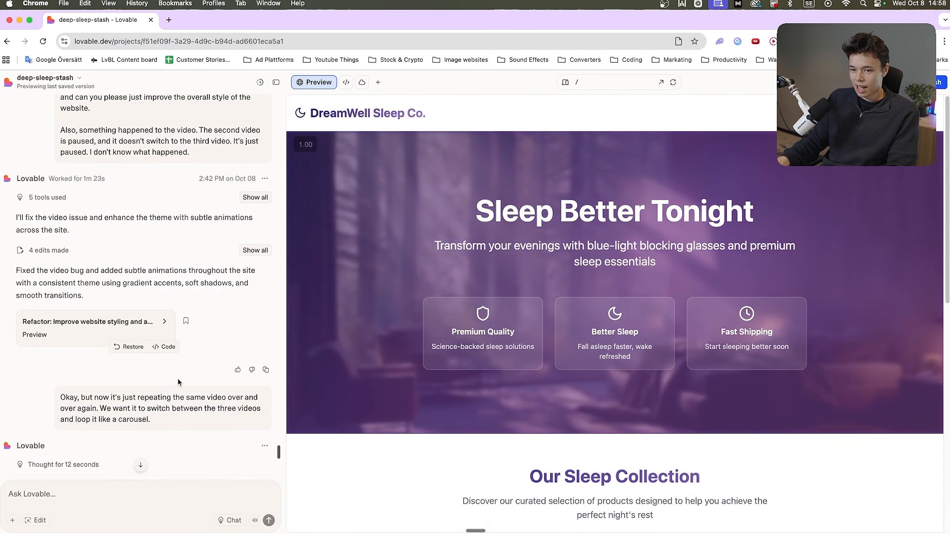
scroll(178, 382, "down", 15)
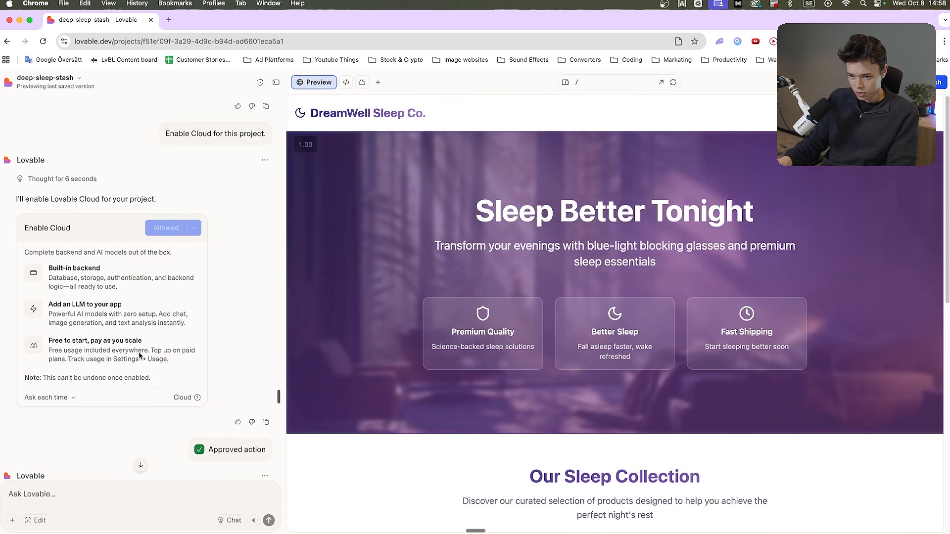
scroll(140, 354, "up", 8)
scroll(134, 357, "down", 10)
scroll(128, 359, "up", 12)
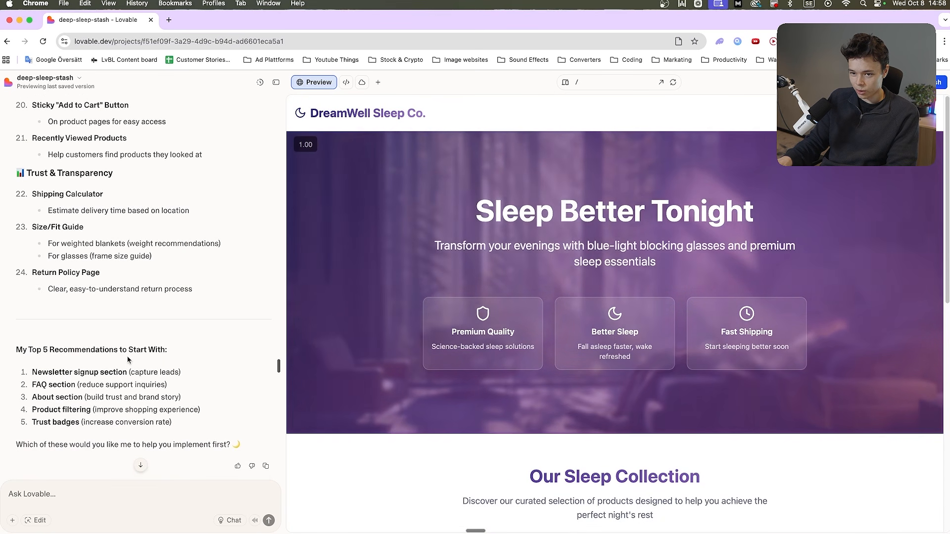
scroll(127, 360, "up", 20)
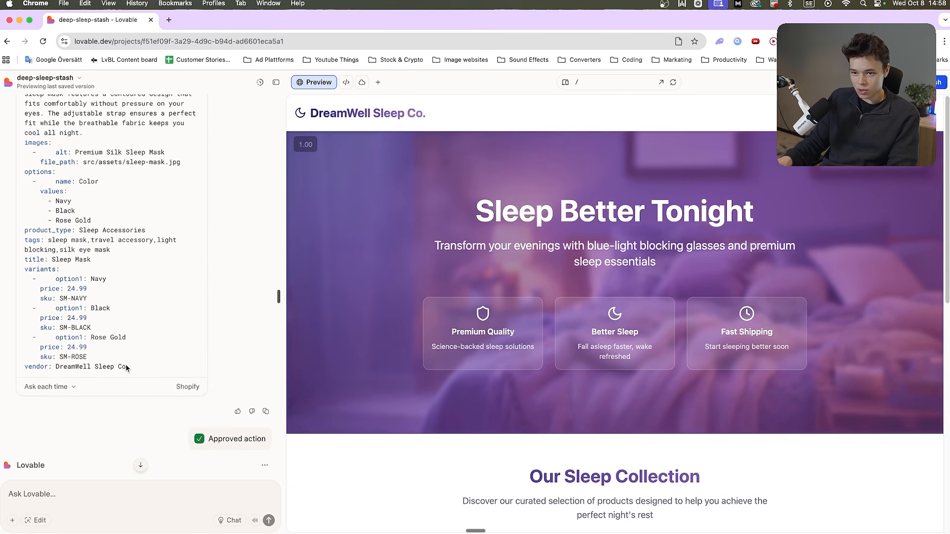
scroll(126, 368, "up", 20)
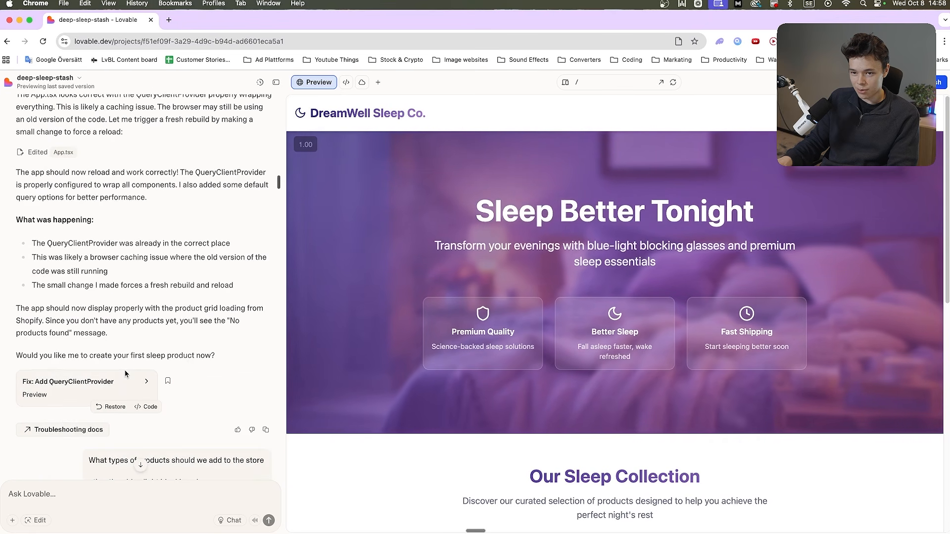
scroll(134, 361, "up", 20)
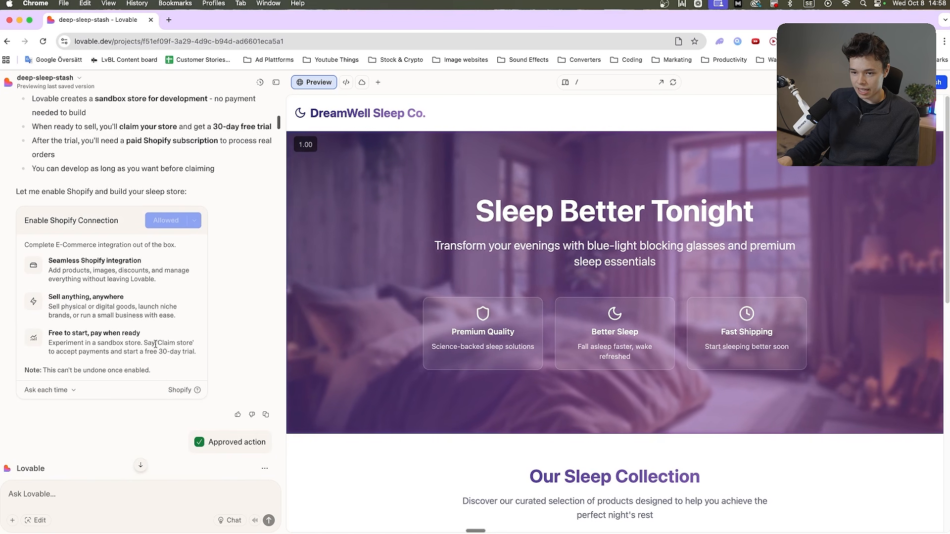
Send Lovable the request "Claim store"
left_click(115, 491)
type("Claim store")
left_click_drag(82, 491, 7, 495)
scroll(124, 451, "down", 15)
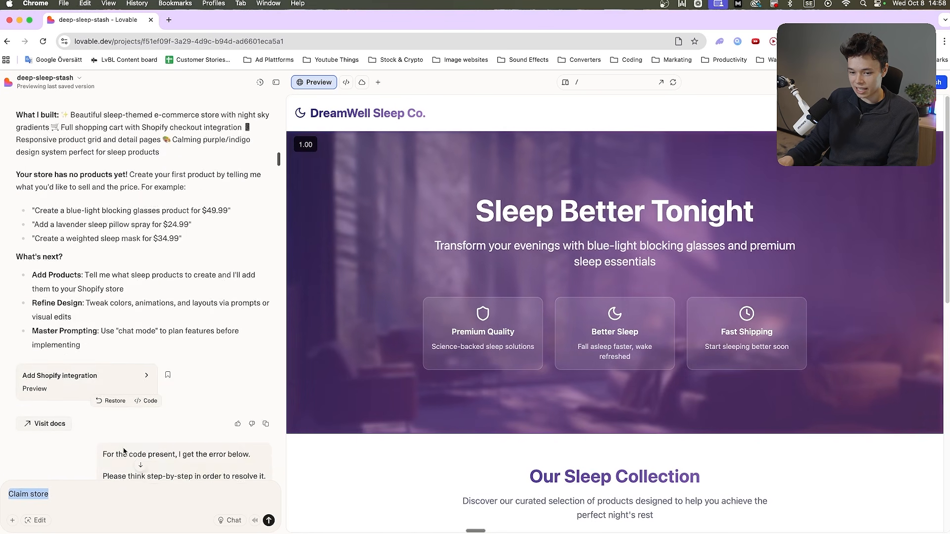
scroll(124, 451, "down", 10)
key("Return")
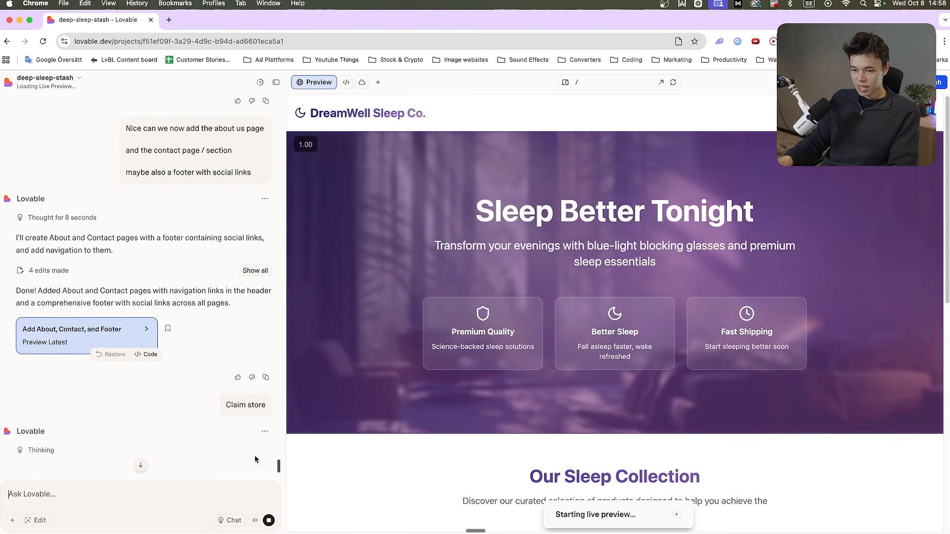
scroll(254, 455, "down", 3)
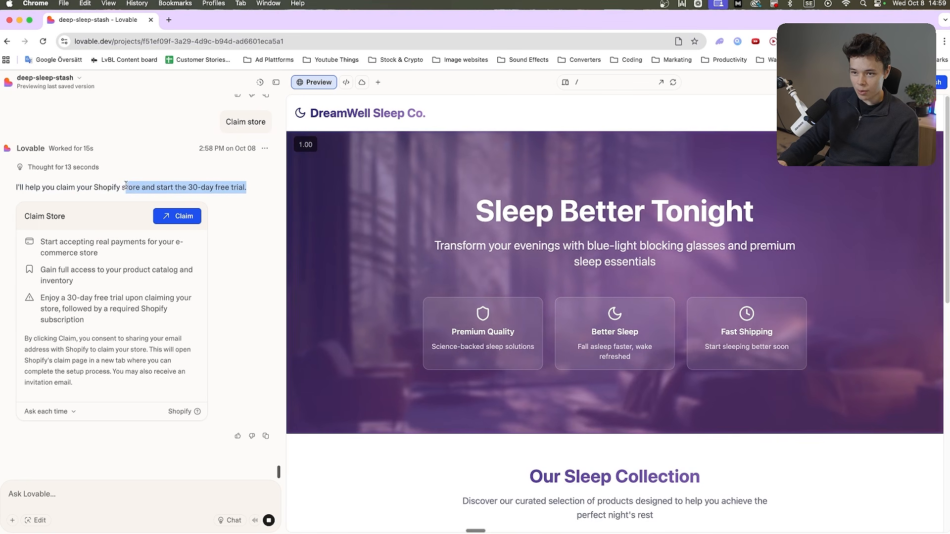
Read the Claim Store card's terms on payments and the 30-day free trial, and open the Shopify integration docs and the claim page
scroll(220, 200, "up", 4)
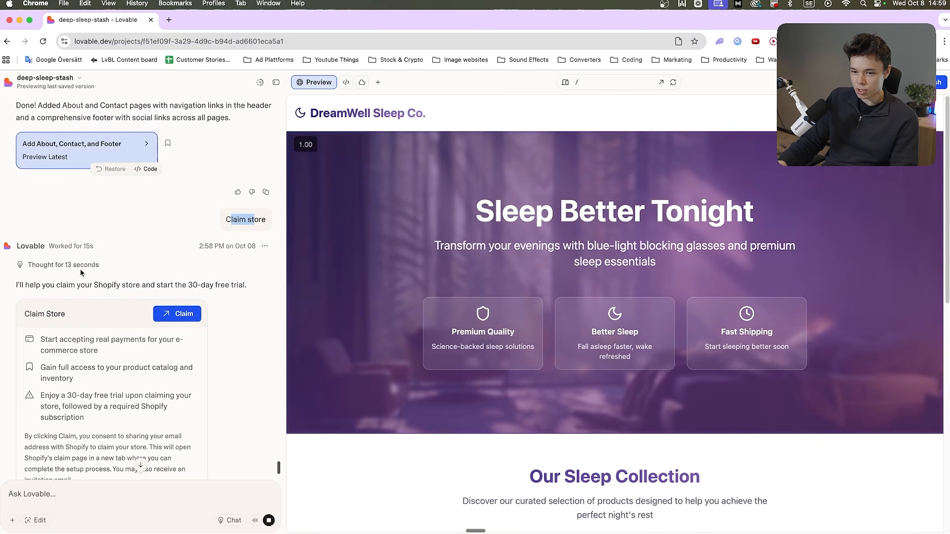
scroll(26, 271, "down", 1)
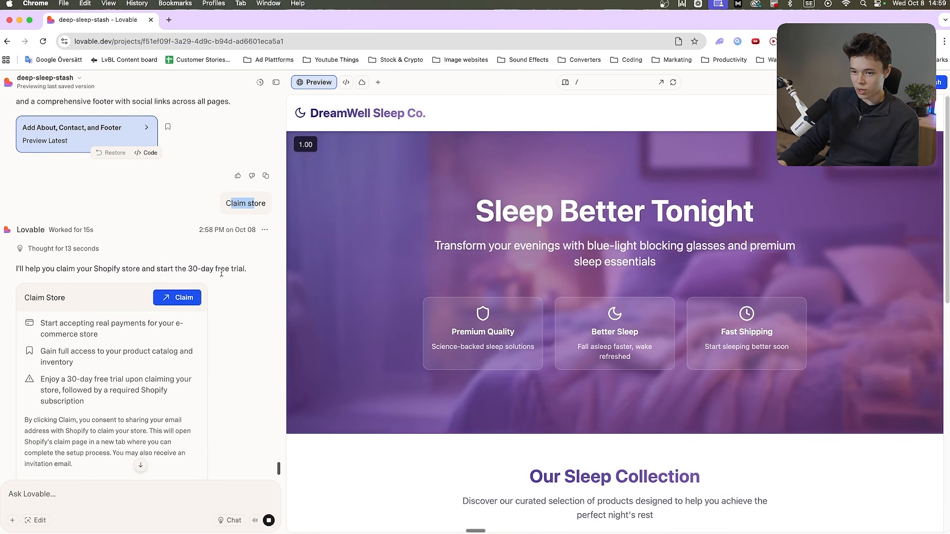
scroll(225, 271, "down", 4)
triple_click(47, 244)
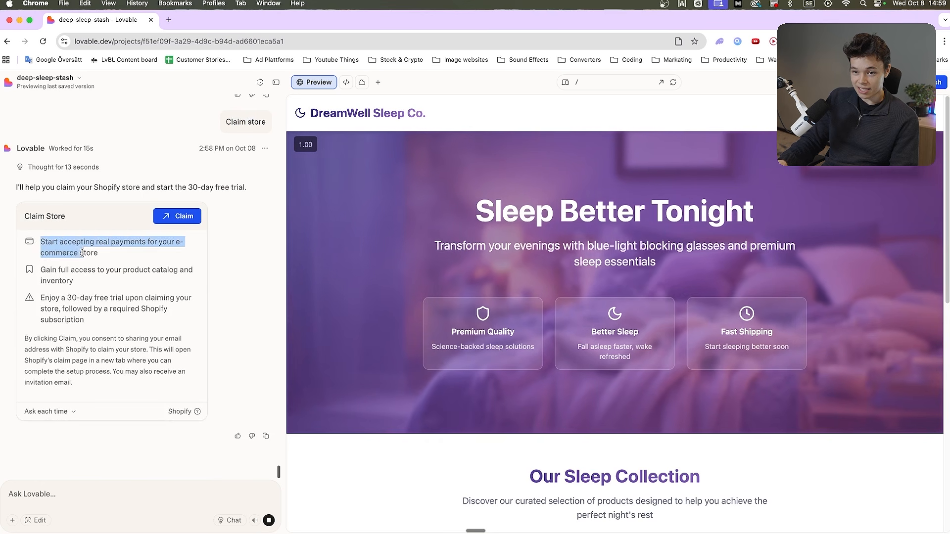
left_click(83, 253)
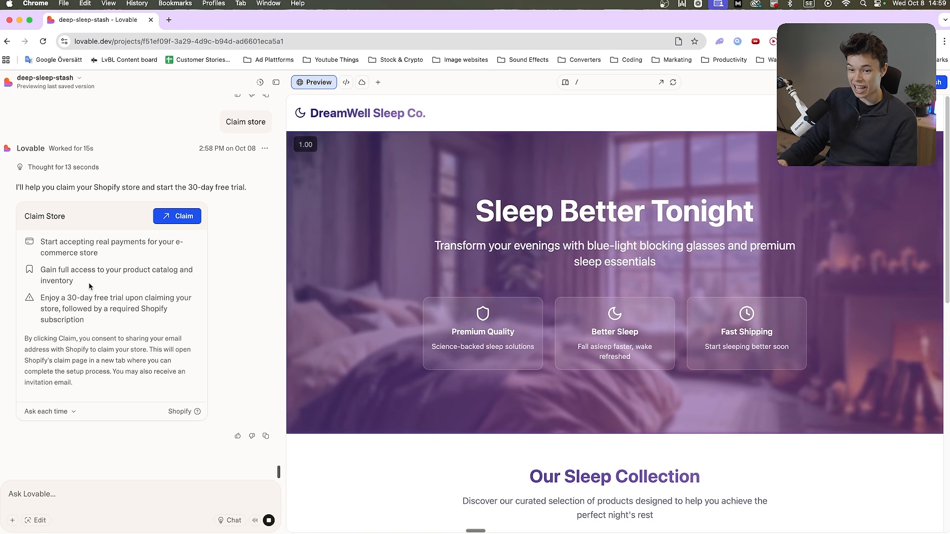
left_click_drag(42, 298, 85, 322)
triple_click(85, 323)
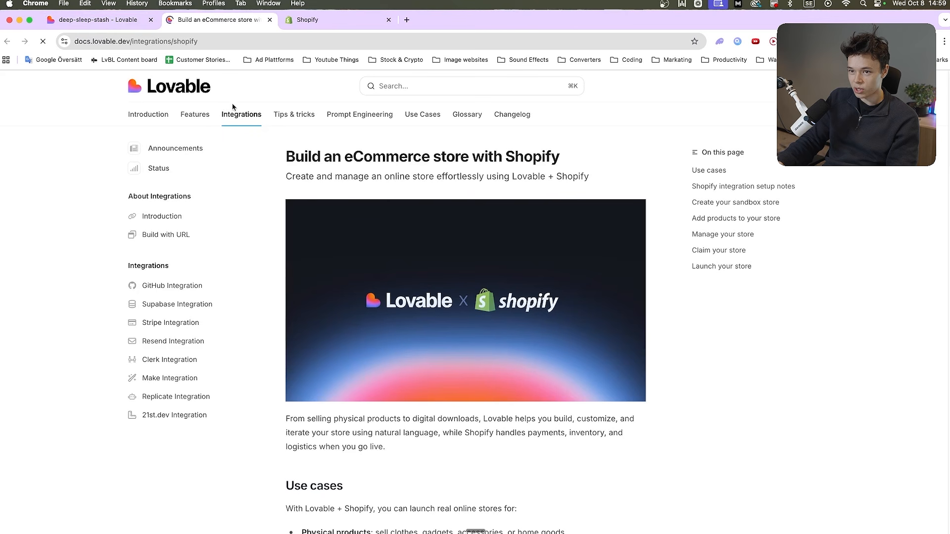
Read the Shopify integration docs on use cases, setup notes and claiming the store
scroll(339, 293, "down", 15)
scroll(368, 260, "up", 11)
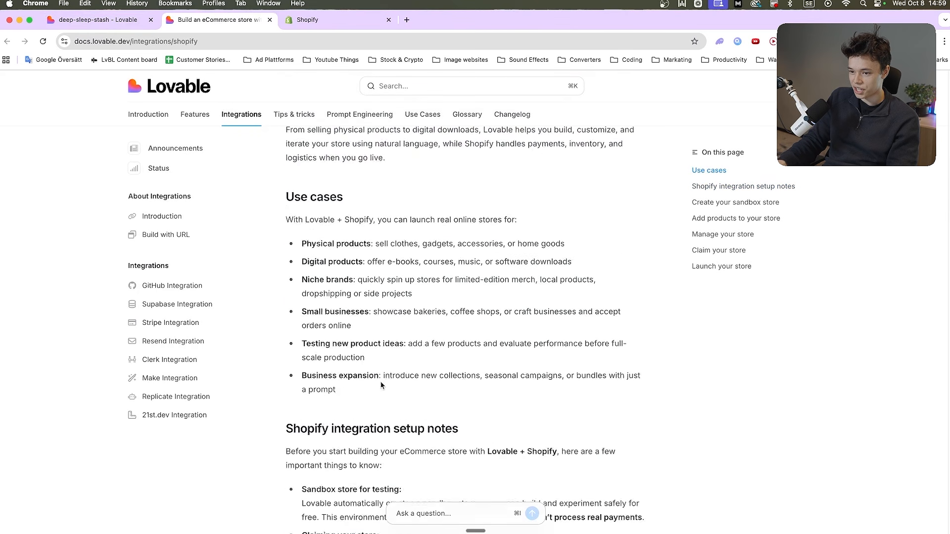
scroll(367, 260, "down", 20)
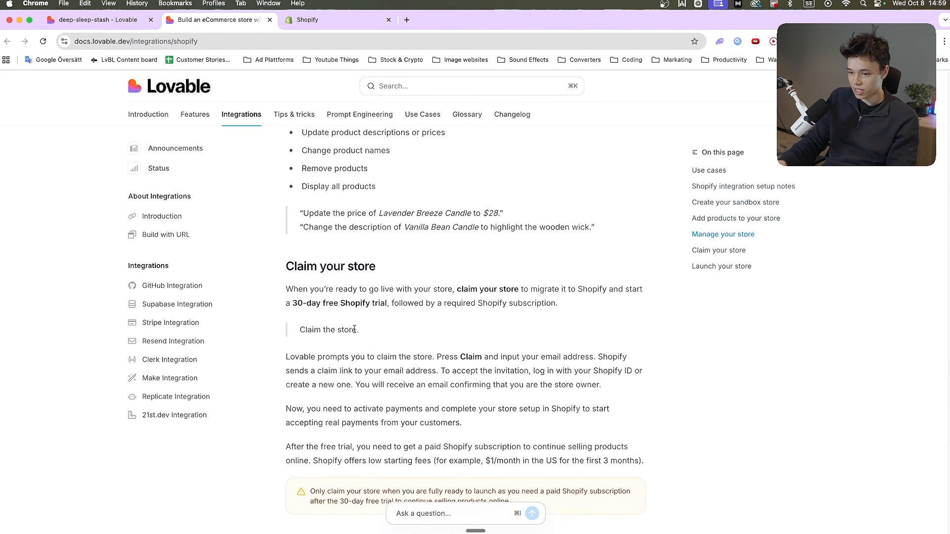
scroll(366, 379, "up", 15)
scroll(365, 377, "up", 10)
scroll(358, 373, "down", 6)
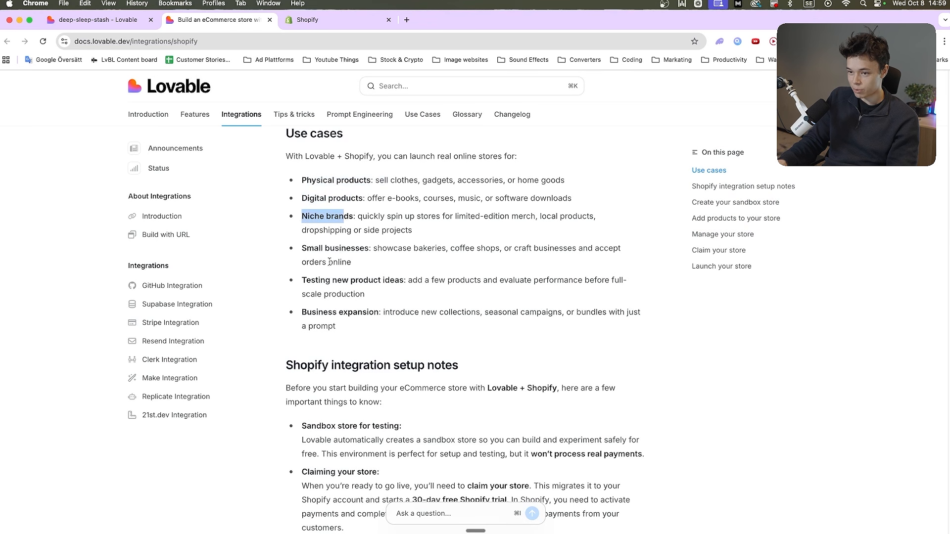
scroll(346, 297, "down", 15)
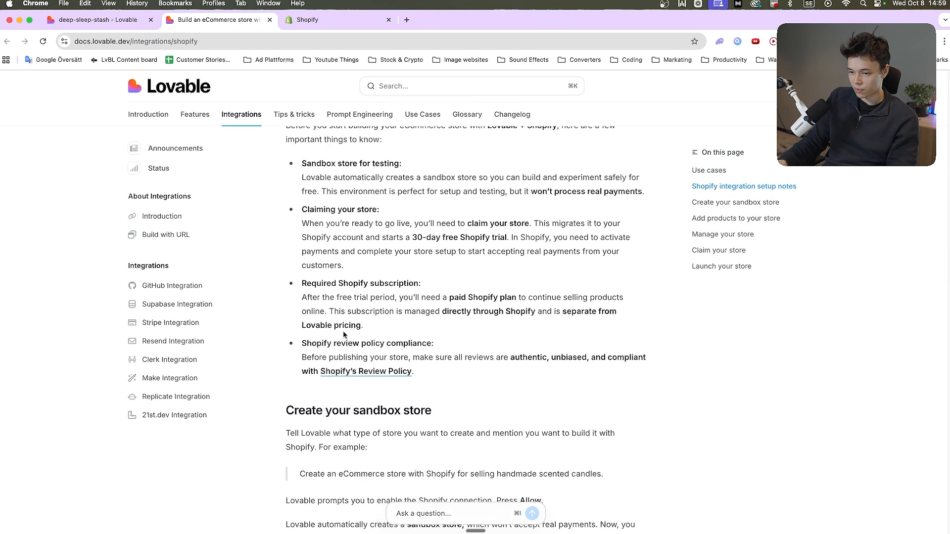
Switch to the Shopify claim page and sign in with Google to accept the invitation for deep-sleep-stash-a8xna
left_click_drag(310, 28, 218, 22)
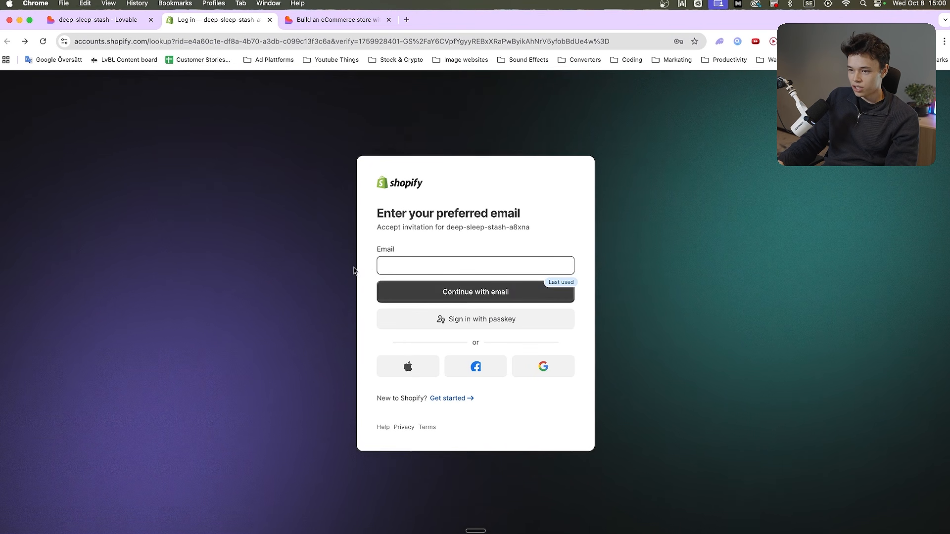
left_click(537, 374)
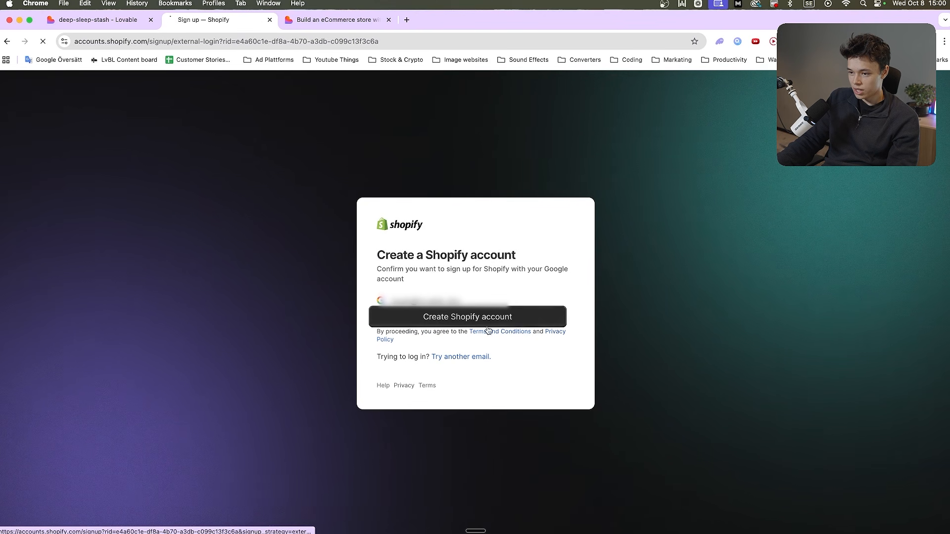
left_click(487, 325)
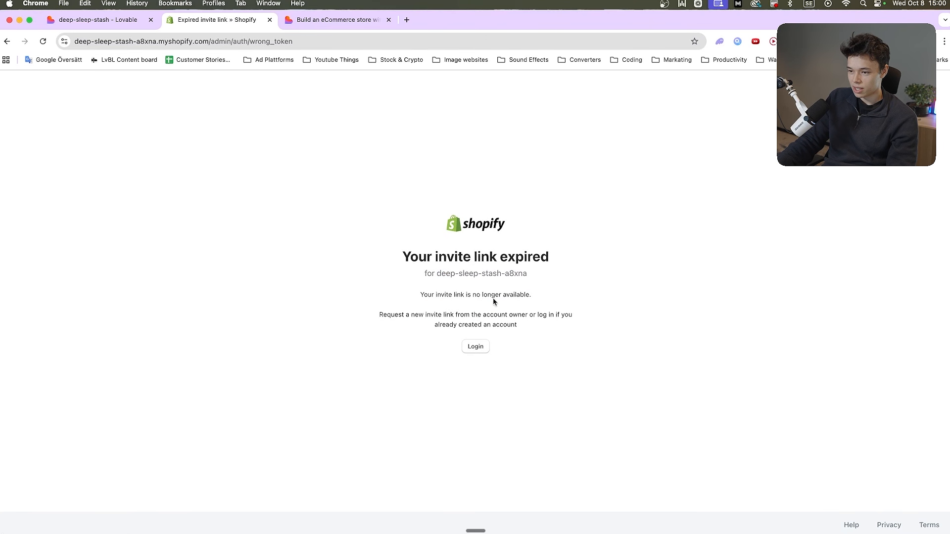
Retry the store claim from Lovable, and log in to deep-sleep-stash-a8xna in Shopify with the existing account
left_click(90, 21)
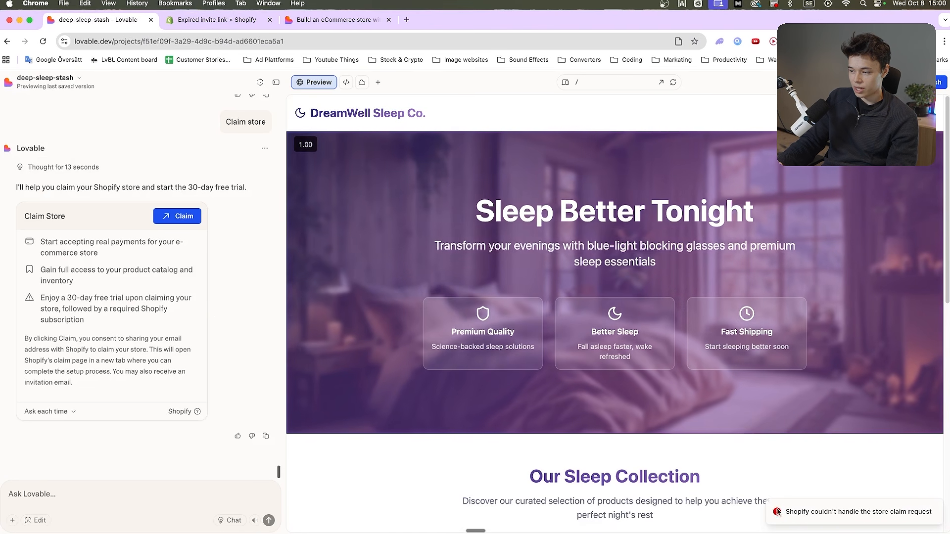
key("ctrl+Tab")
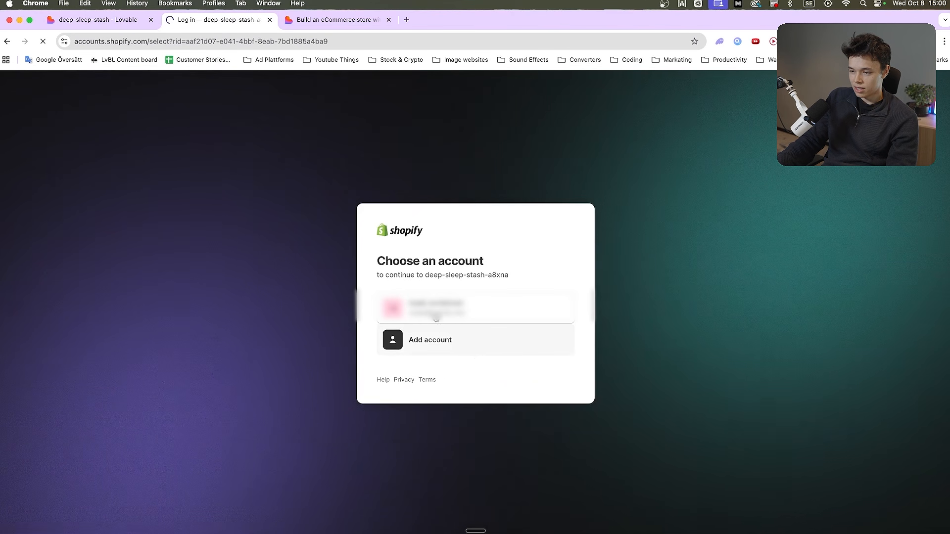
left_click(436, 318)
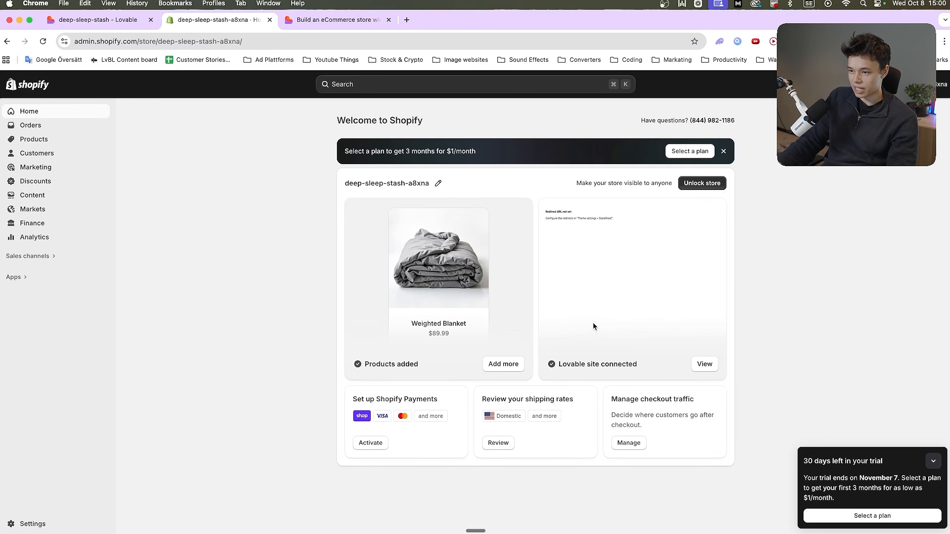
Look over the claimed store's Orders and Products pages in the Shopify admin and return to its Home page
left_click(74, 131)
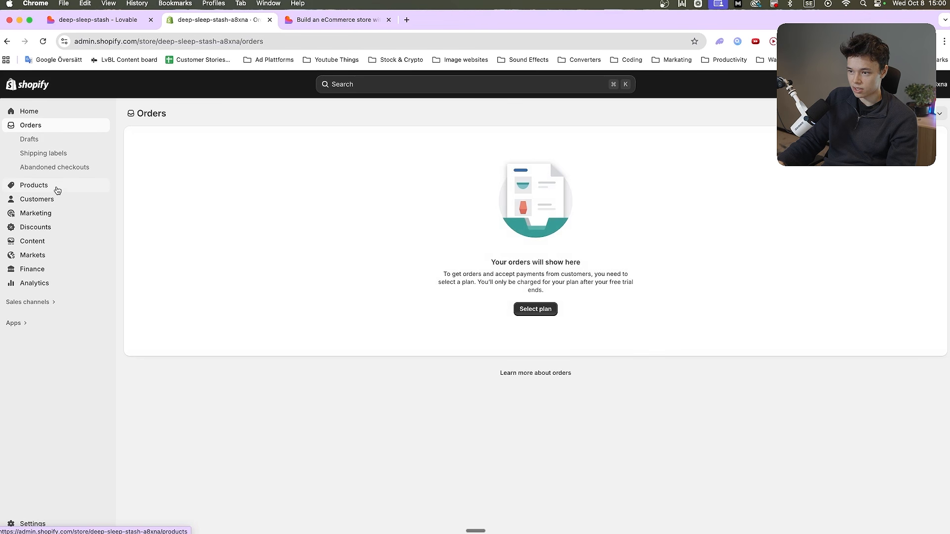
left_click(57, 191)
left_click(57, 125)
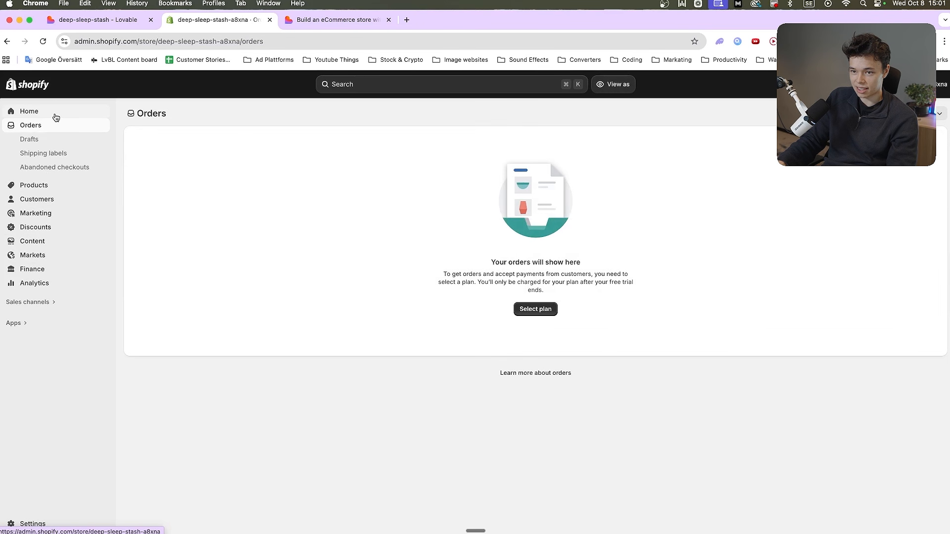
left_click(52, 187)
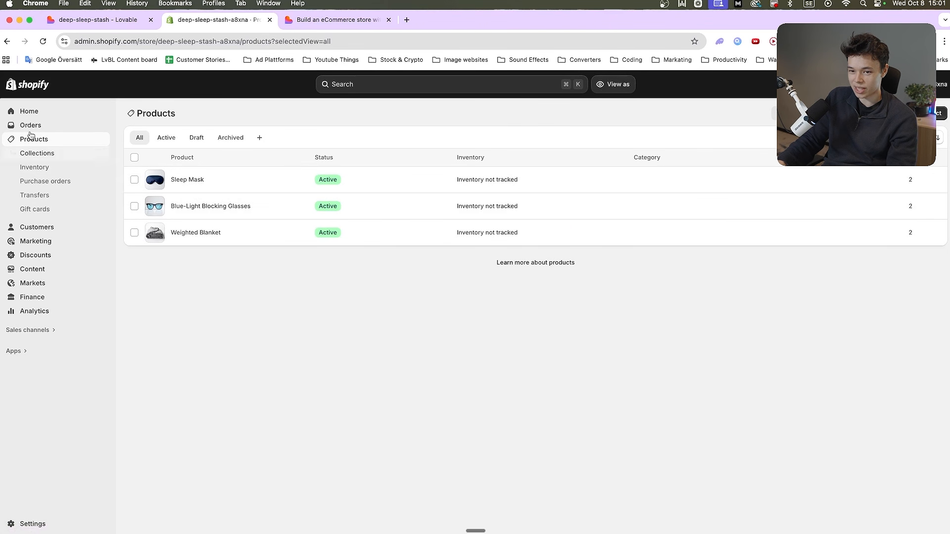
left_click(42, 118)
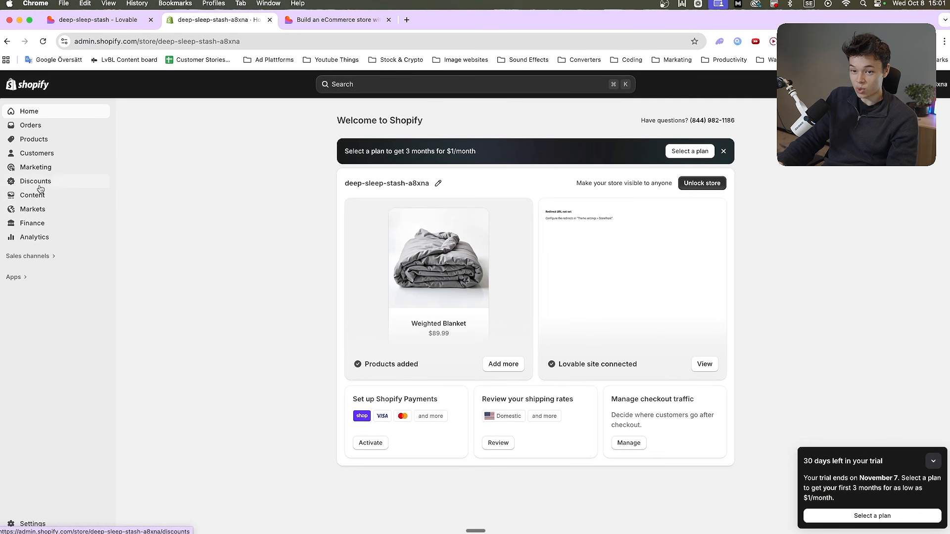
Look over the Shopify admin's Orders, Products, Customers, Marketing, Content, Markets, Finance and Analytics pages
left_click(56, 131)
left_click(55, 185)
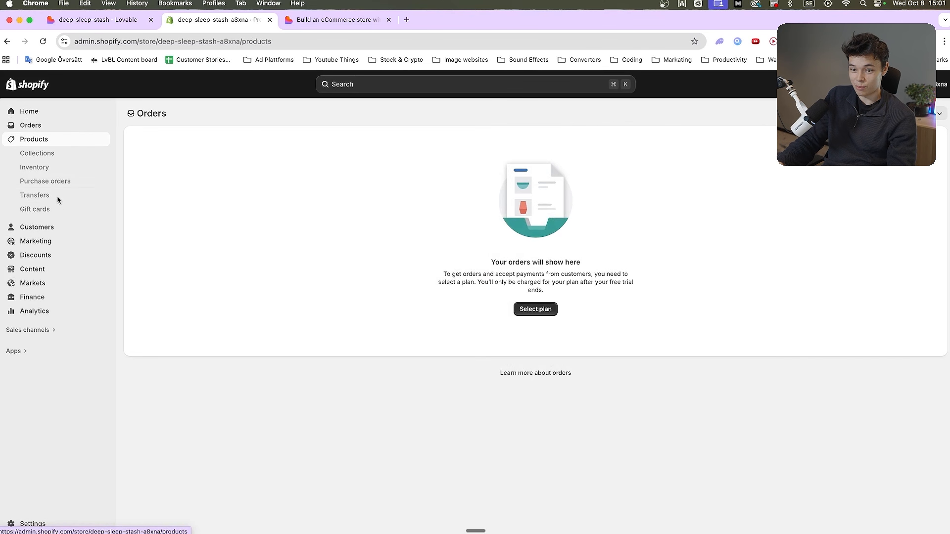
left_click(64, 228)
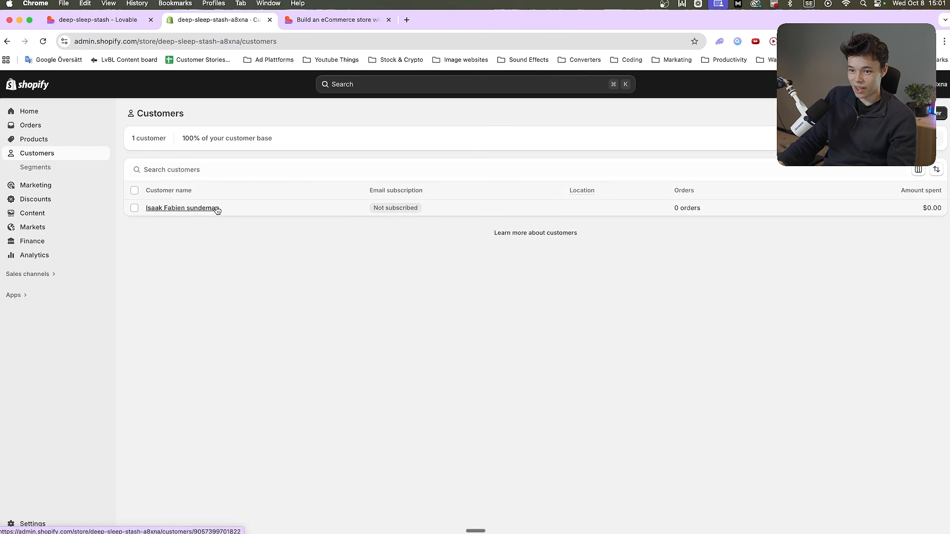
left_click(62, 188)
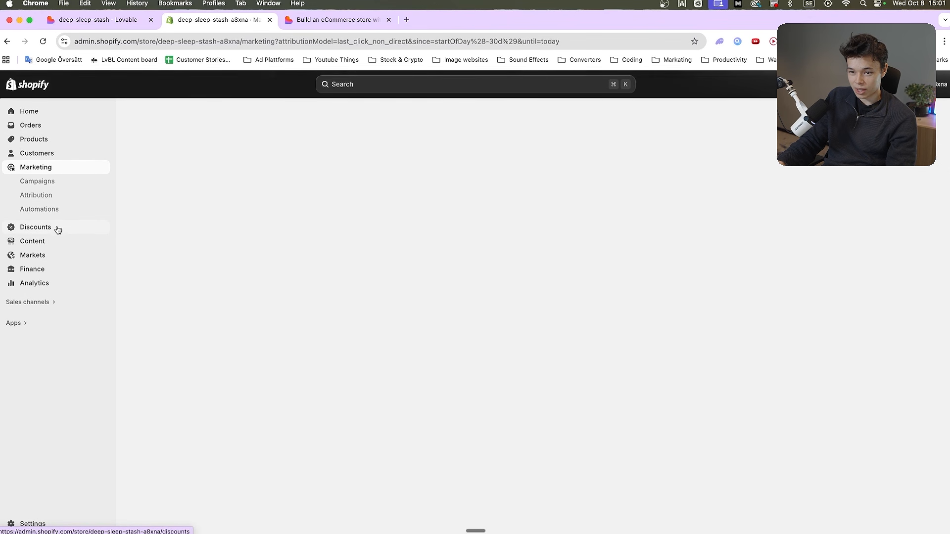
left_click(36, 229)
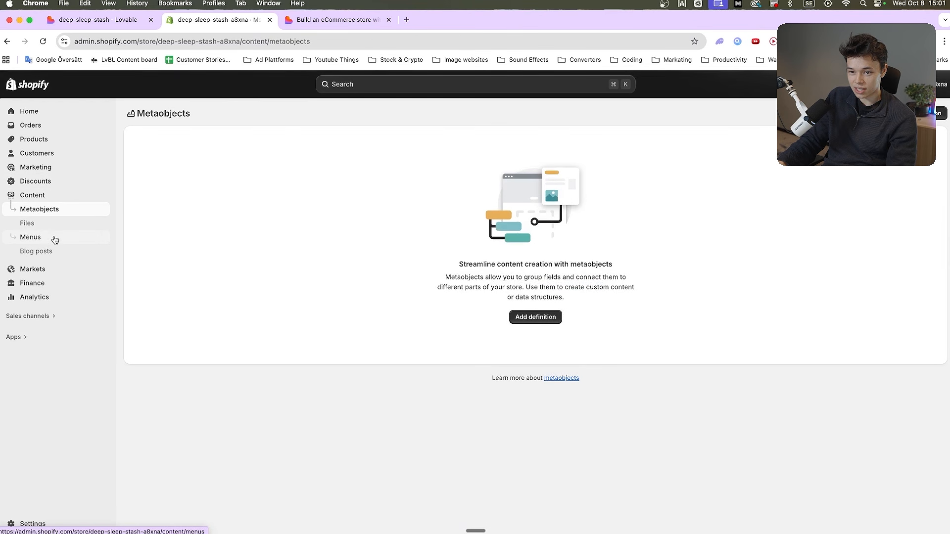
left_click(50, 269)
left_click(52, 242)
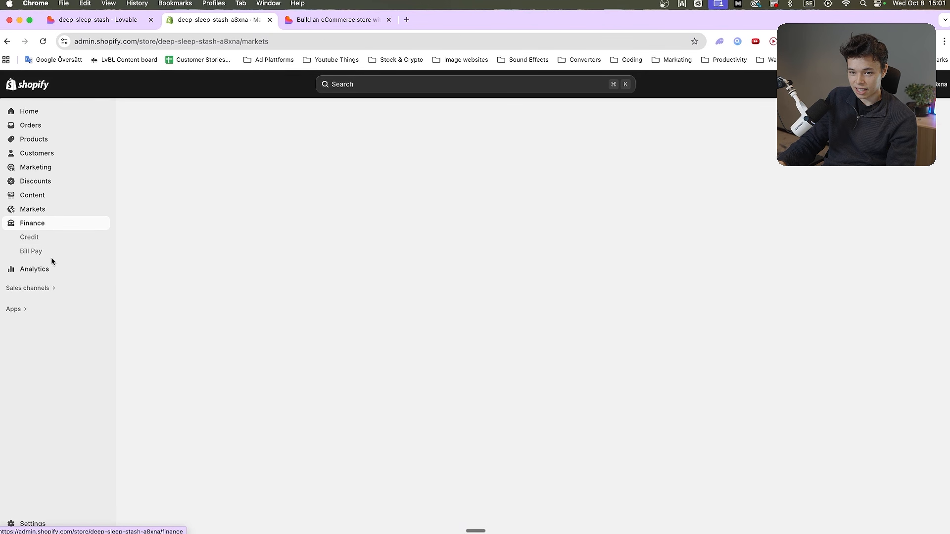
left_click(65, 272)
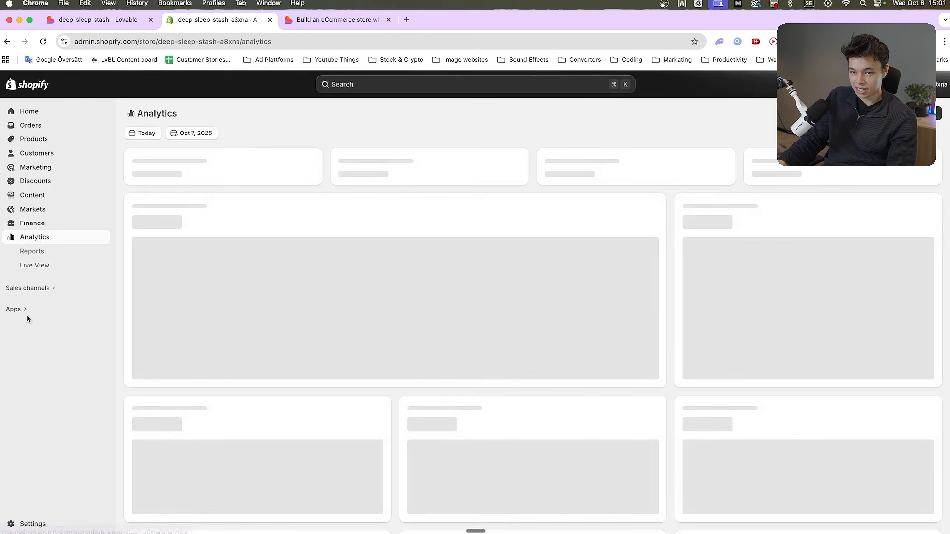
Look through the store's installed and recommended apps and its sales channels
left_click(16, 309)
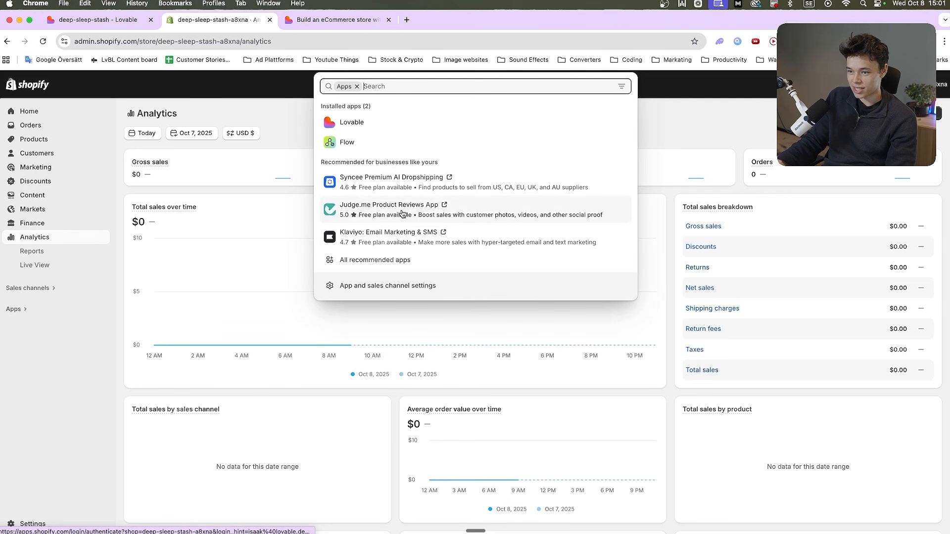
left_click(402, 261)
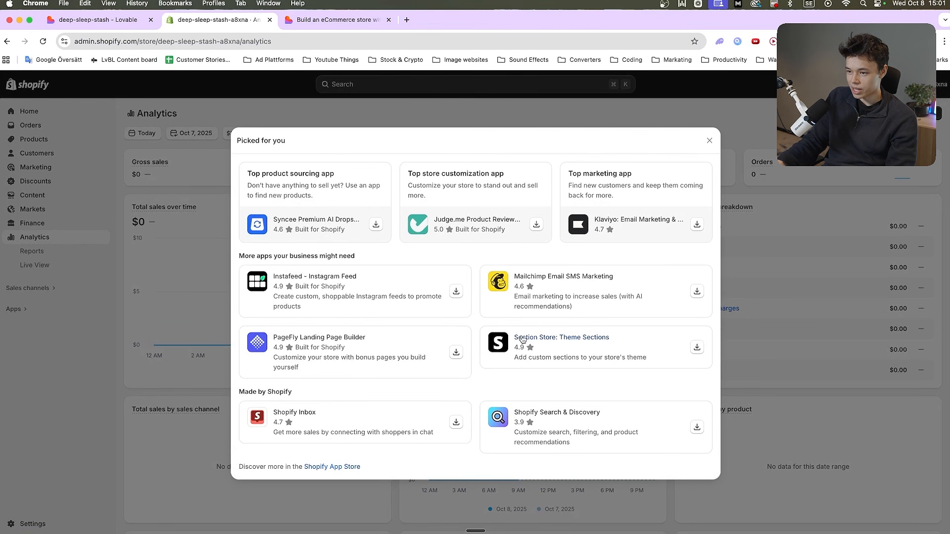
key("Escape")
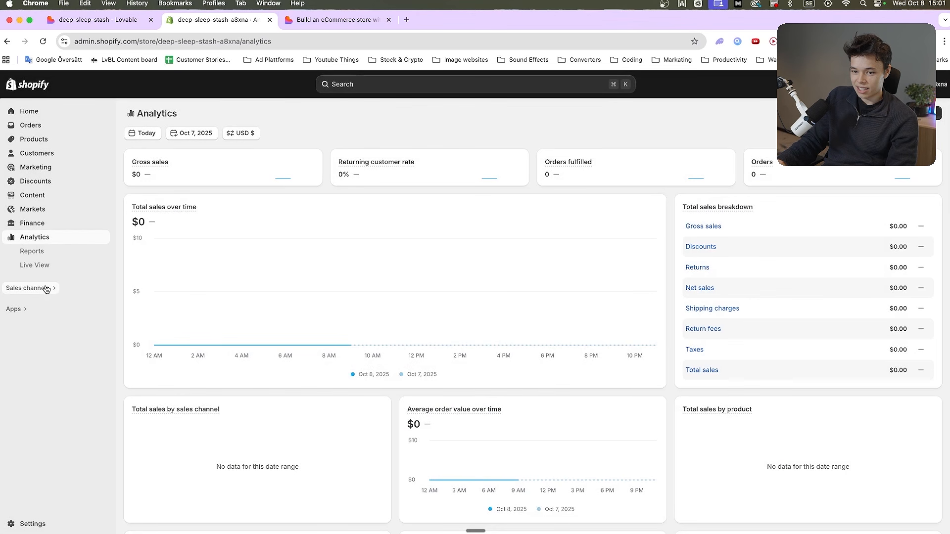
left_click(43, 288)
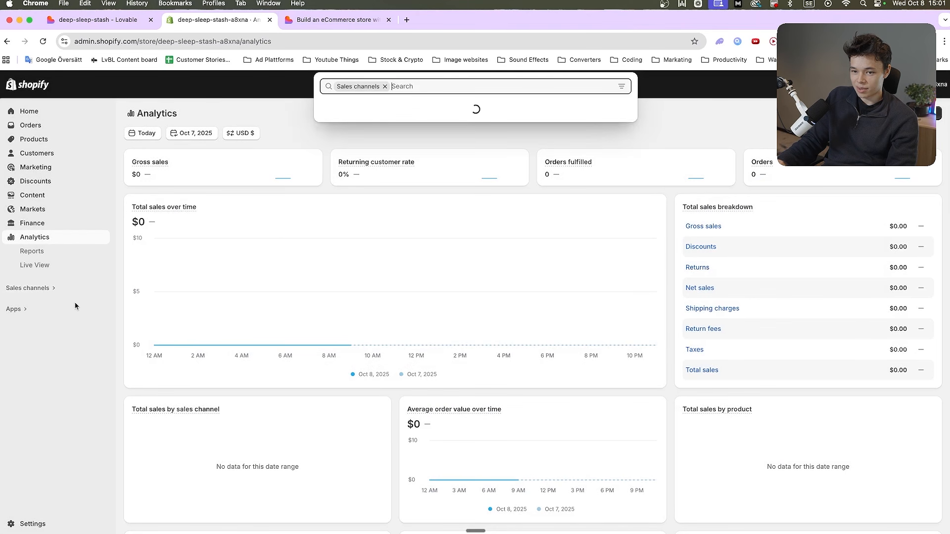
left_click(726, 89)
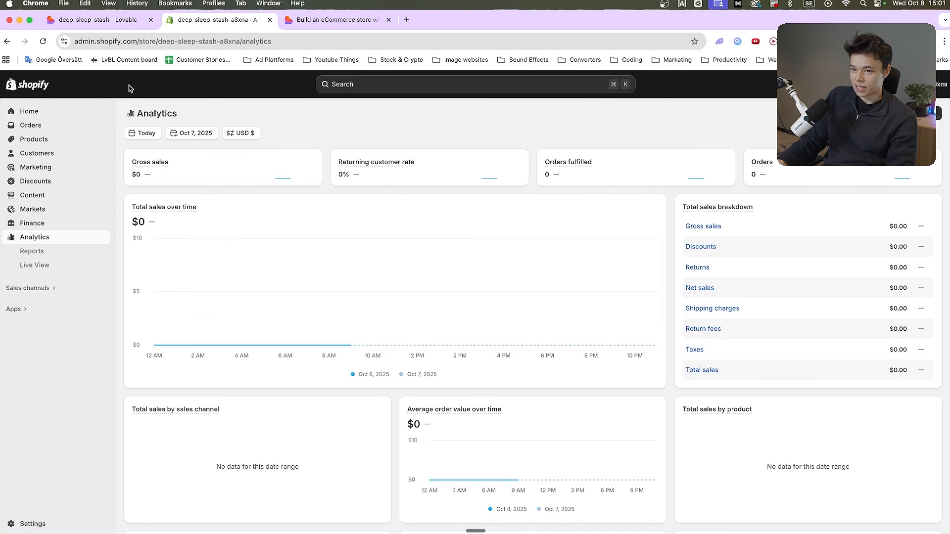
Switch to Lovable, open the store preview in its own browser tab and look at the project's publish settings
left_click(99, 20)
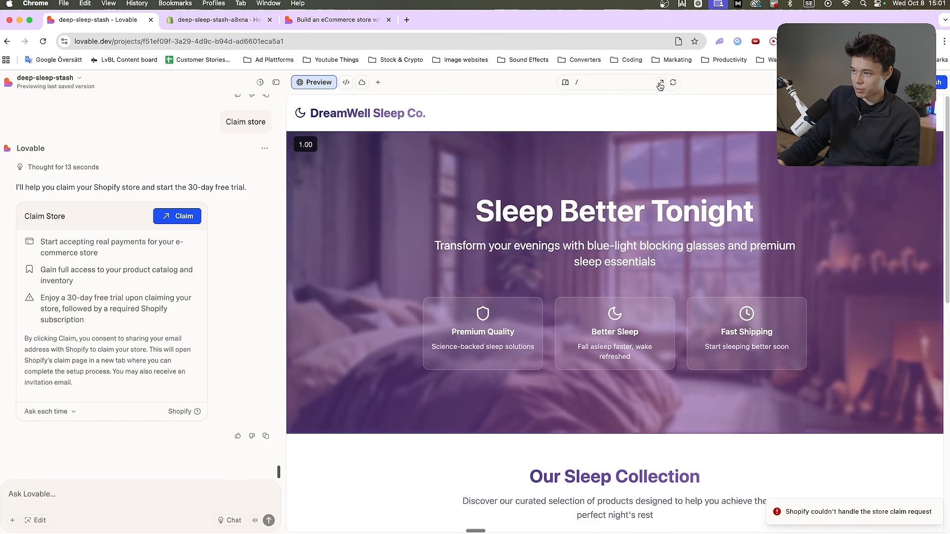
left_click(661, 84)
left_click(102, 23)
left_click(932, 83)
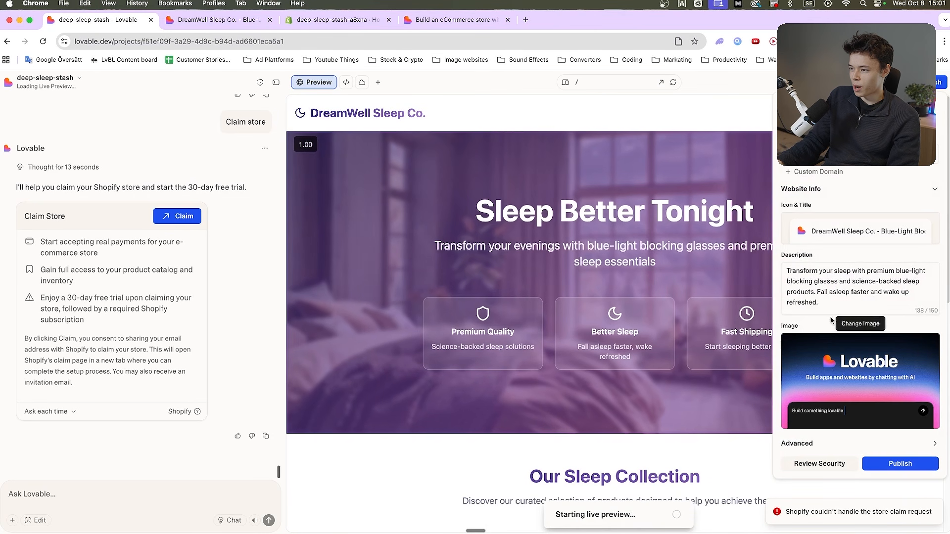
left_click(198, 20)
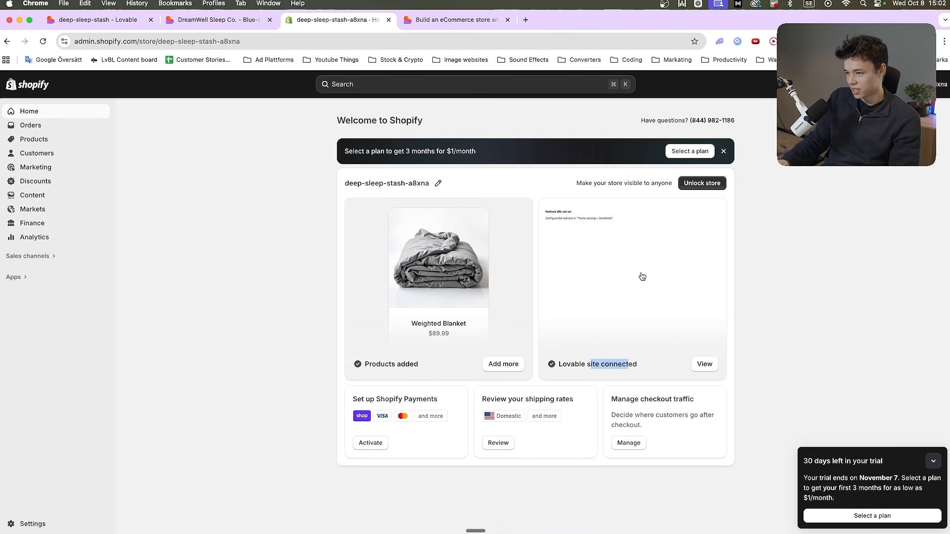
Review the password protection preferences and the Lovable API Access page in the Shopify admin, and return to its Home page
left_click(682, 184)
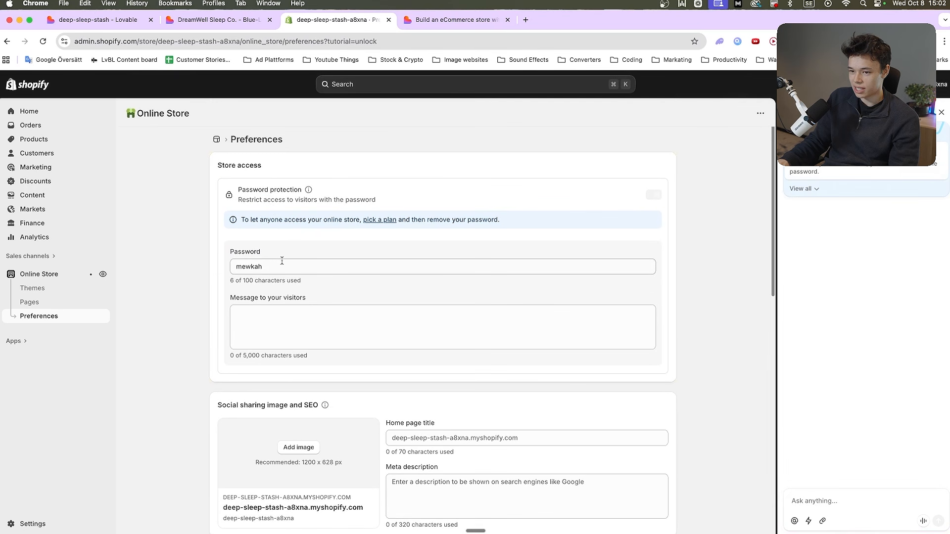
left_click(282, 261)
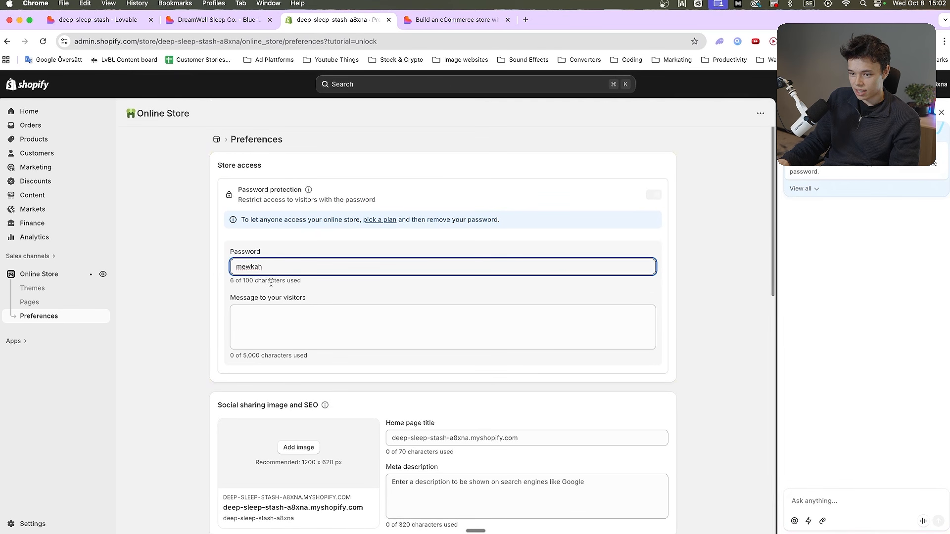
scroll(291, 310, "down", 2)
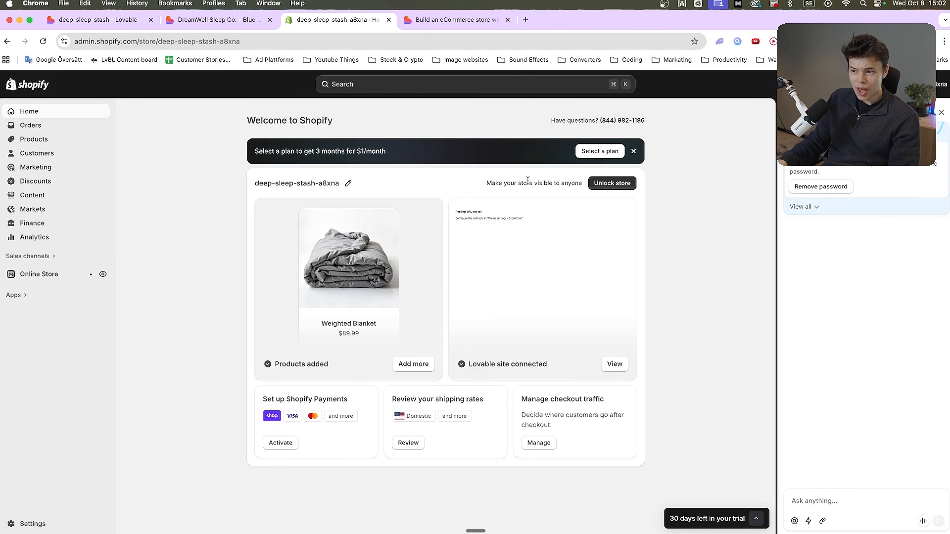
left_click(615, 364)
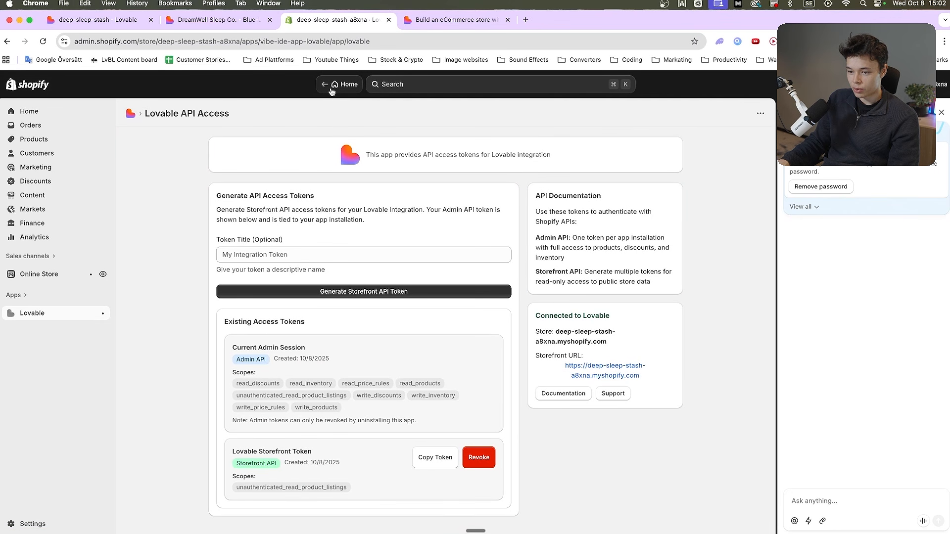
left_click(332, 85)
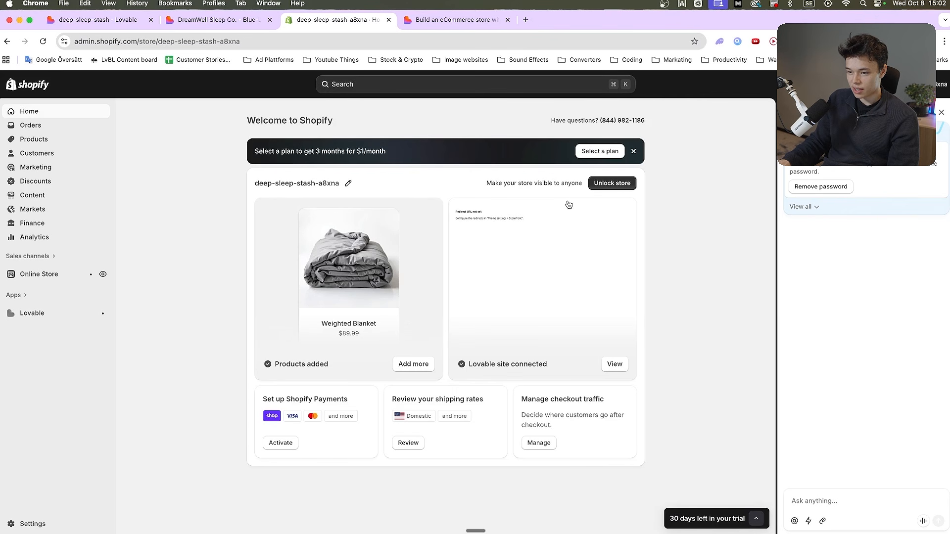
Start the Shopify Payments setup for a store run as an individual and continue to the account representative details
left_click(282, 444)
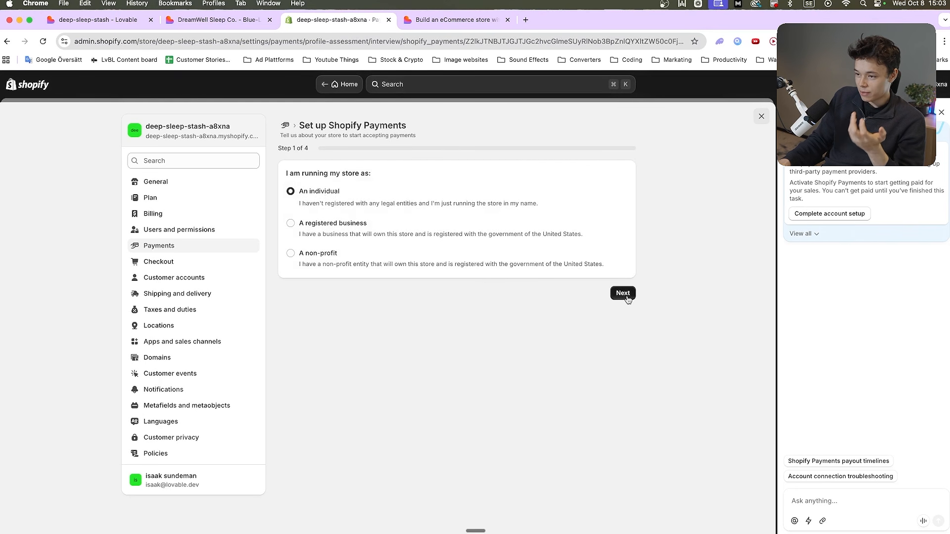
left_click(625, 295)
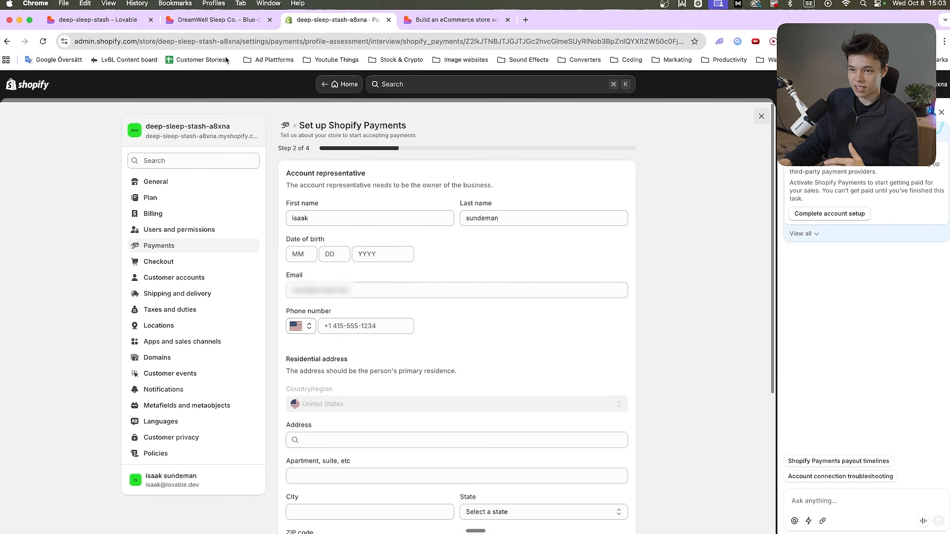
Check the product collection in the store preview, and try sleep and nice as the lovable.app website address in Lovable's publish settings
left_click(213, 22)
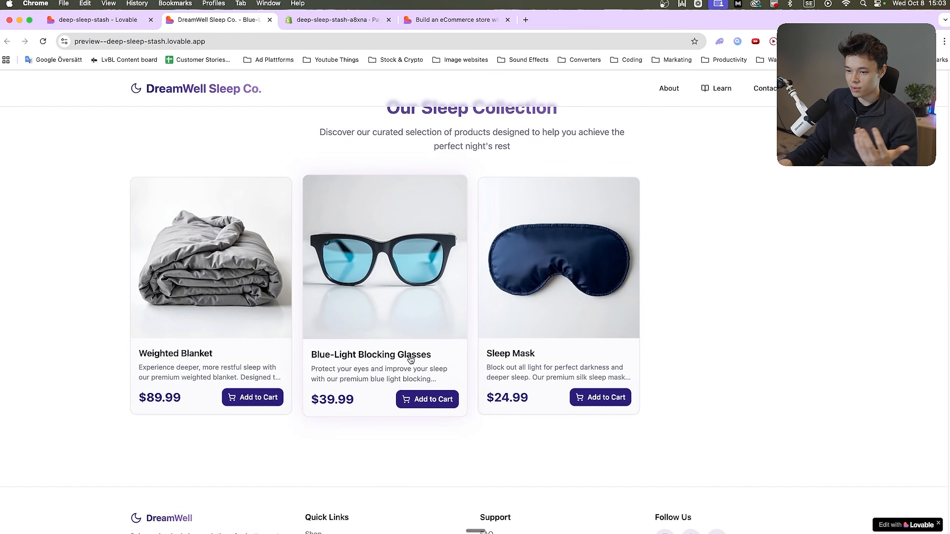
scroll(405, 362, "down", 1)
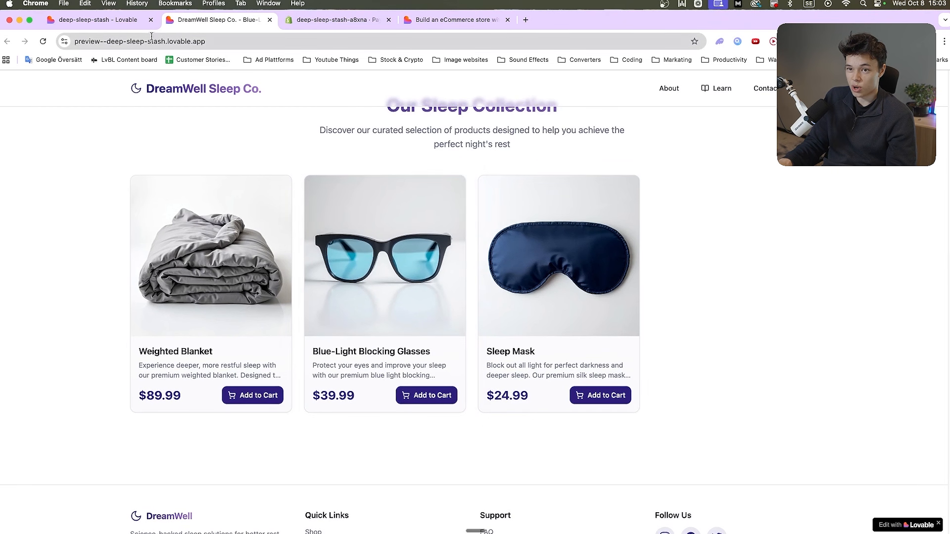
left_click(125, 22)
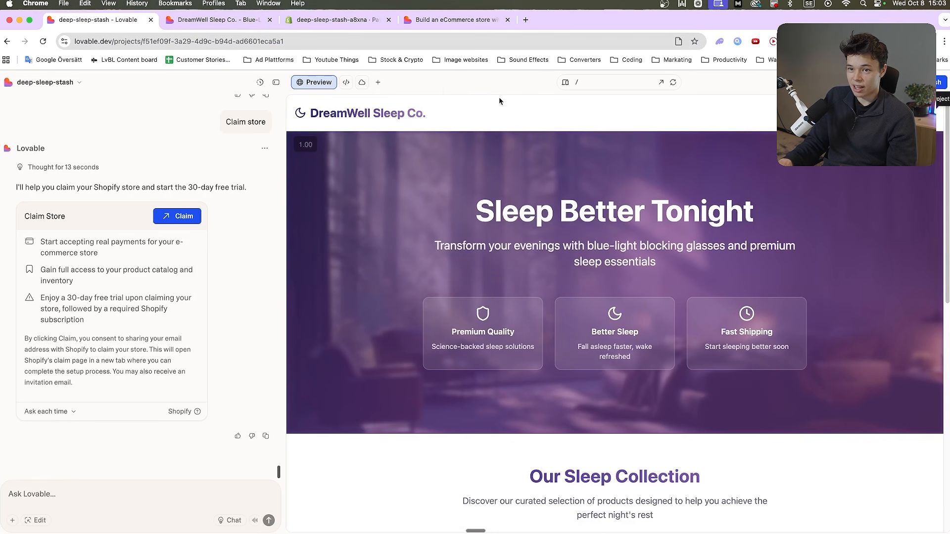
left_click(938, 83)
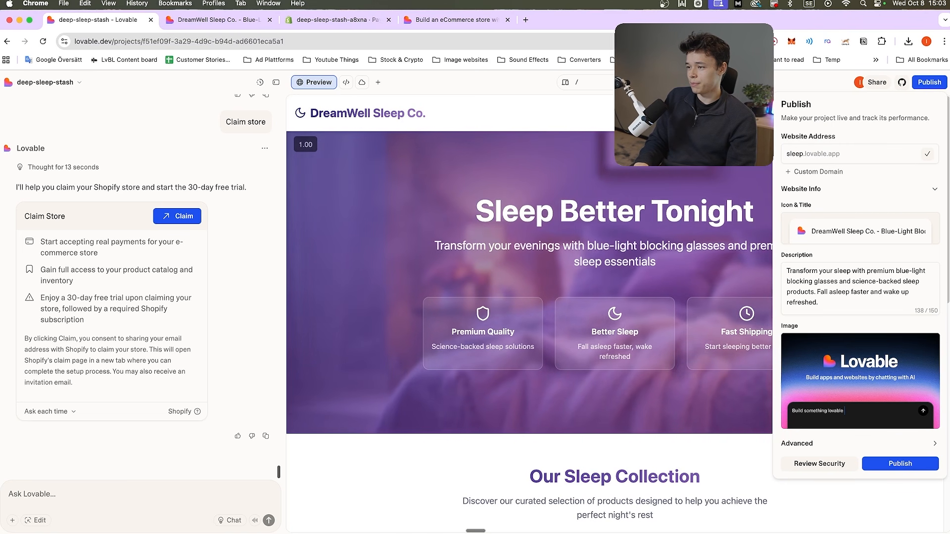
type("nice")
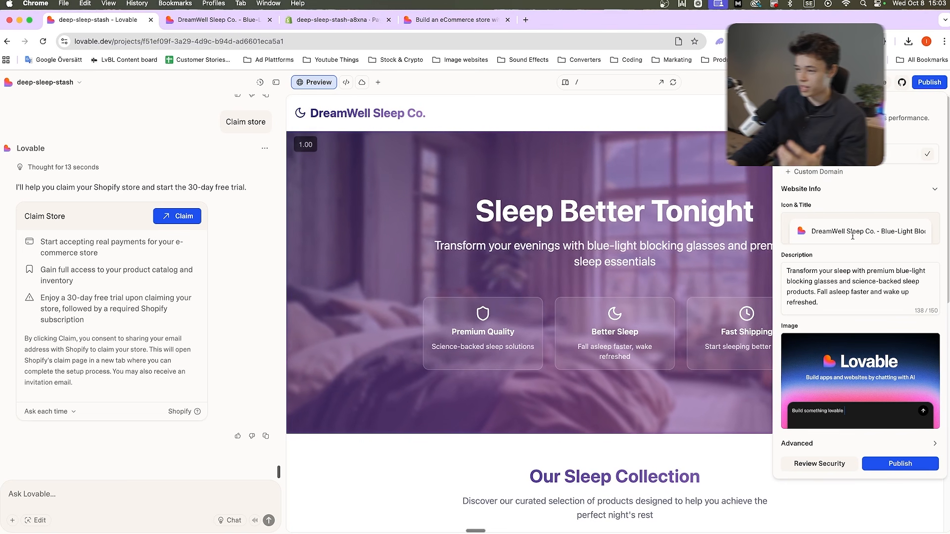
Leave the website icon file chooser without a file and search Google Images for "sleep icon"
left_click(804, 234)
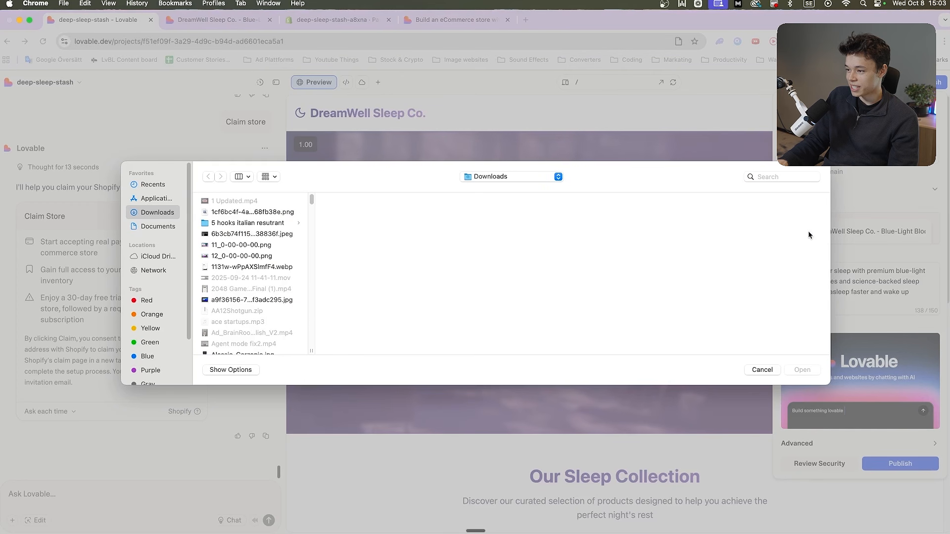
left_click(759, 368)
key("super+t")
type("sleep")
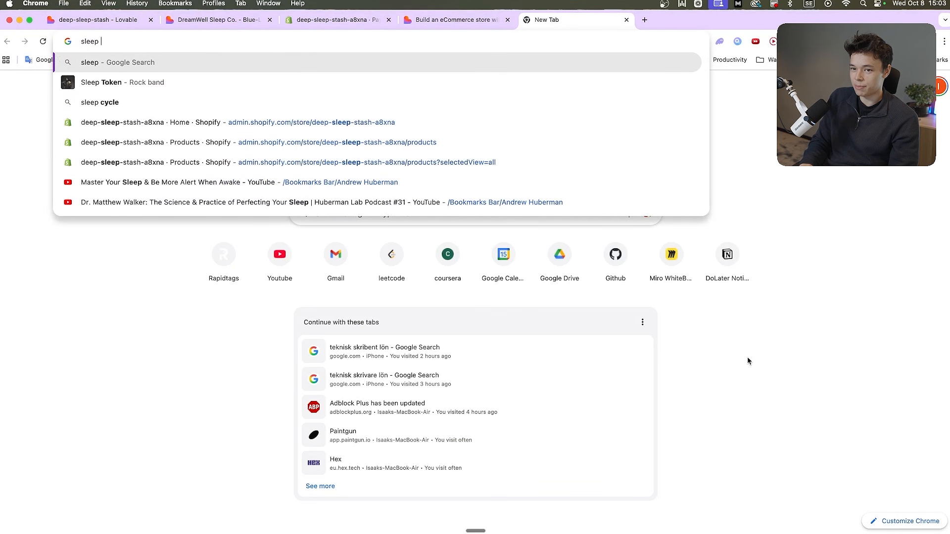
key("alt+BackSpace")
type("sleep ")
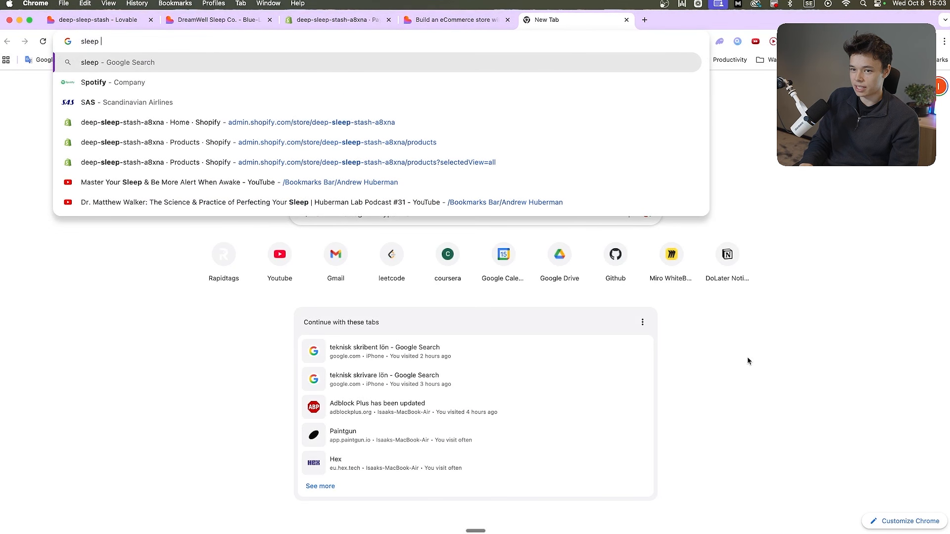
type("icon")
key("Return")
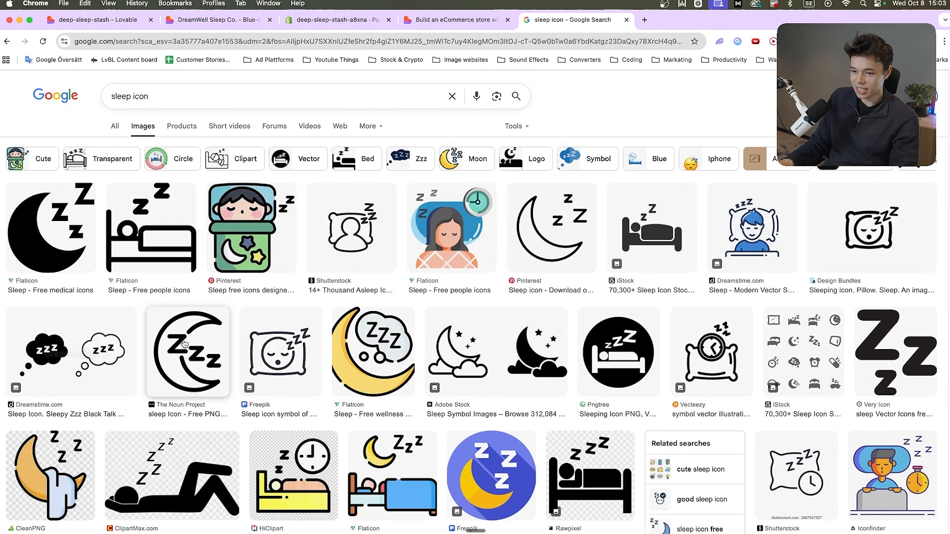
Save the Freepik icon of a sleeping face on a pillow to the Downloads folder
left_click(270, 341)
right_click(769, 264)
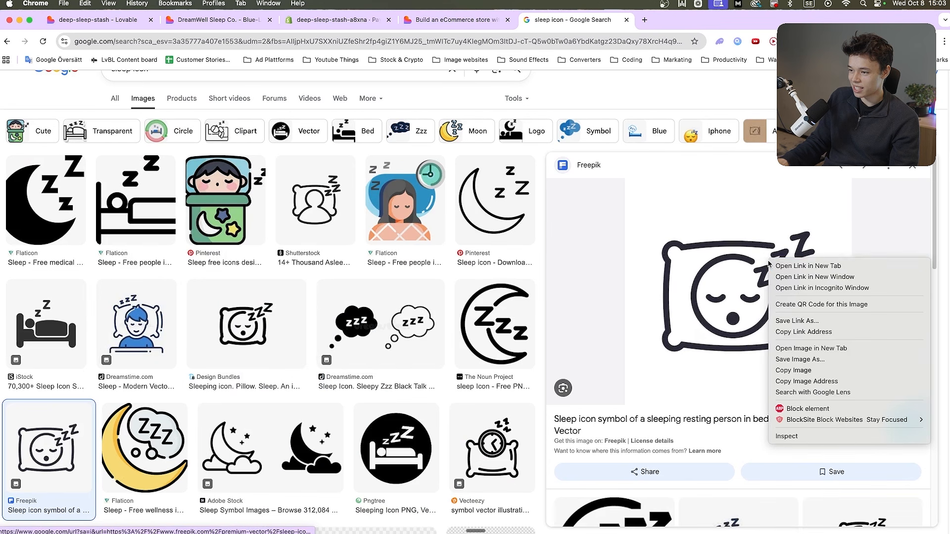
left_click(797, 359)
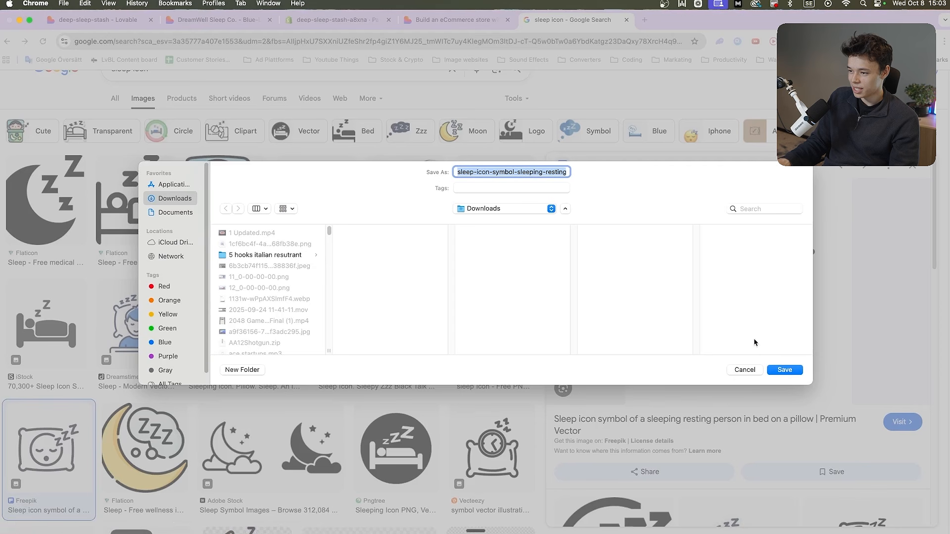
key("Return")
Return to Lovable's publish settings and set the website icon to the downloaded sleep-icon JPG, found by searching for "sleep"
key("super+1")
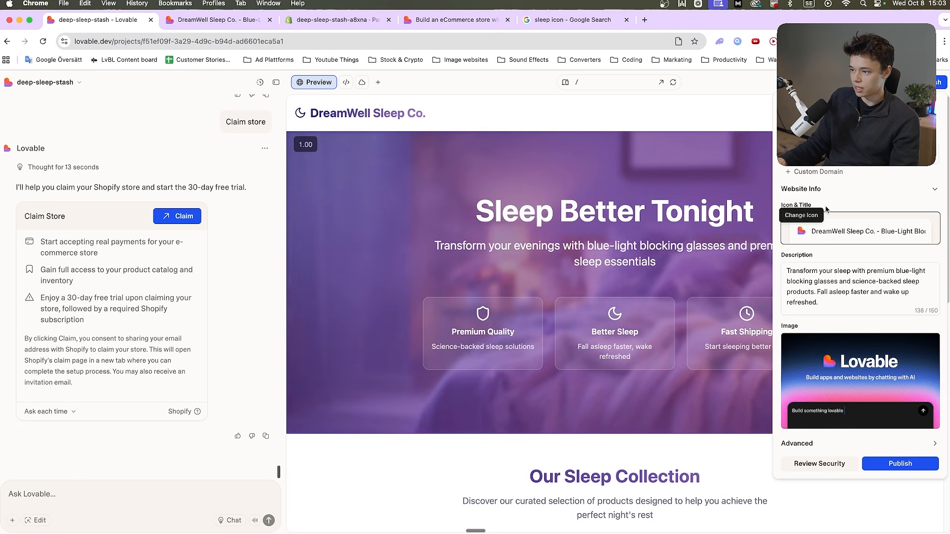
left_click(801, 231)
left_click(242, 215)
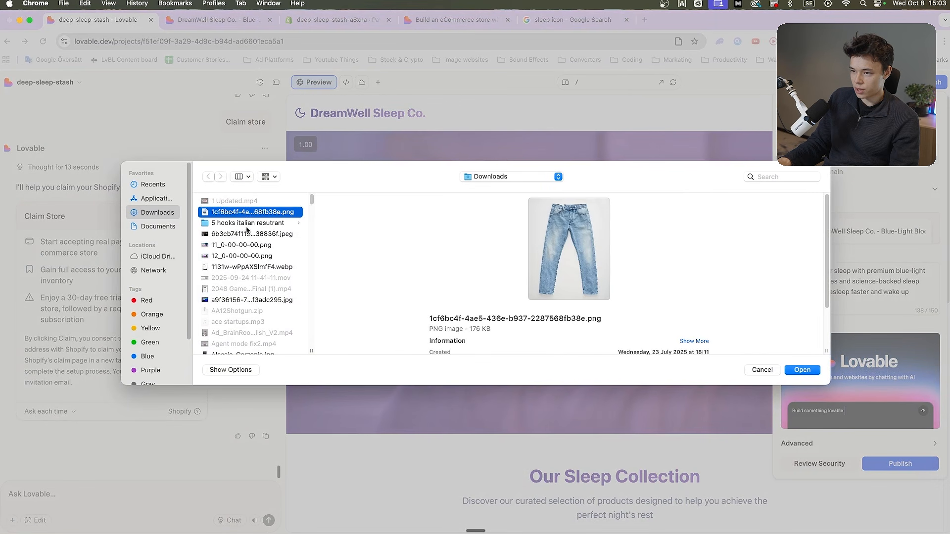
scroll(244, 228, "down", 20)
left_click(769, 177)
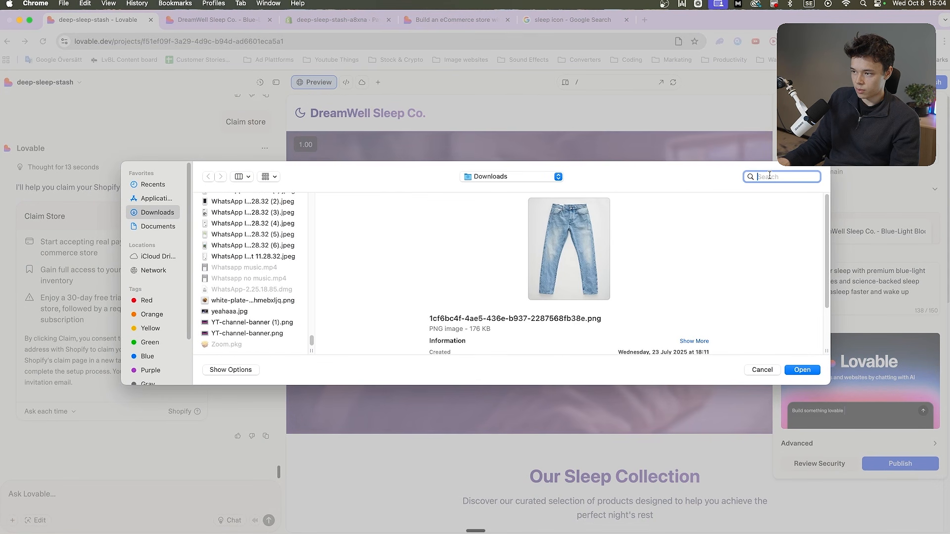
type("sleep")
key("Return")
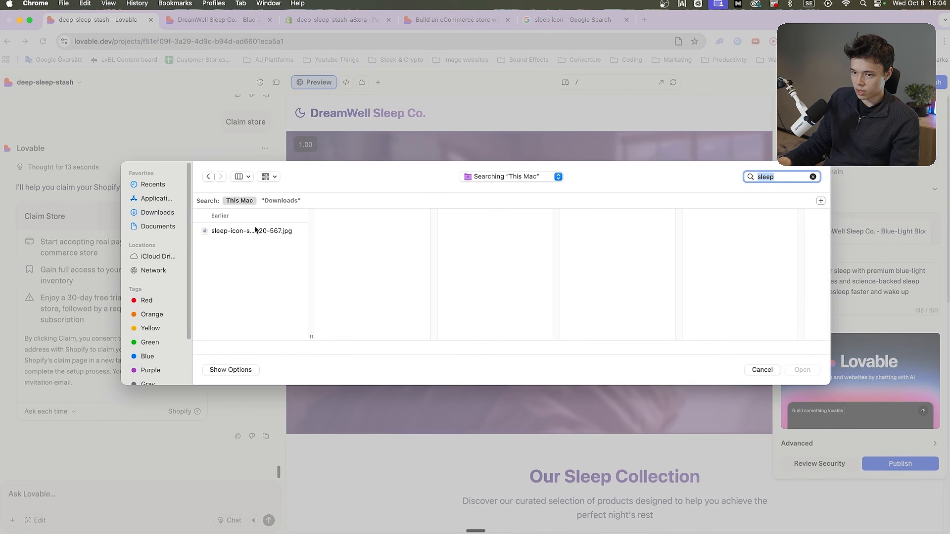
left_click(251, 231)
left_click(802, 370)
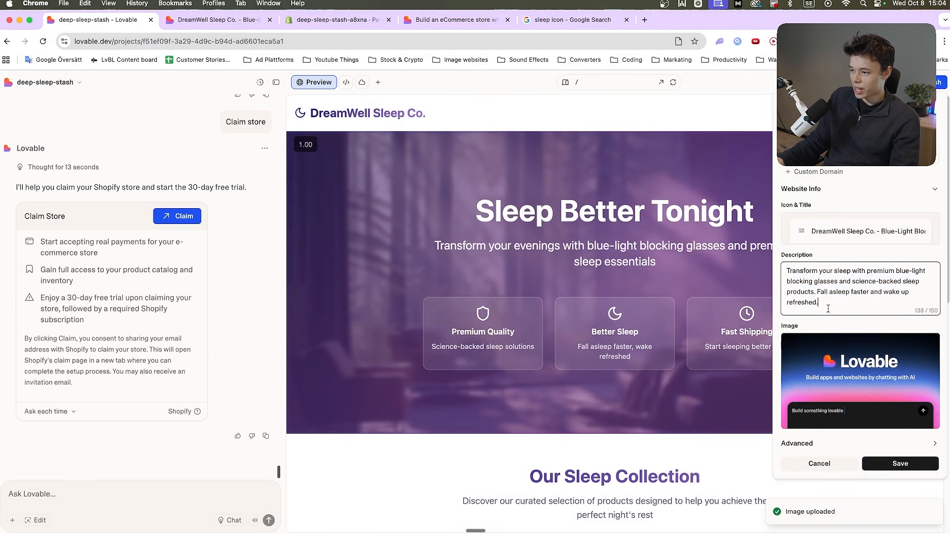
Search Google Images for "sleep" and download the MD Anderson Cancer Center illustration of a woman sleeping under a crescent moon
left_click(831, 357)
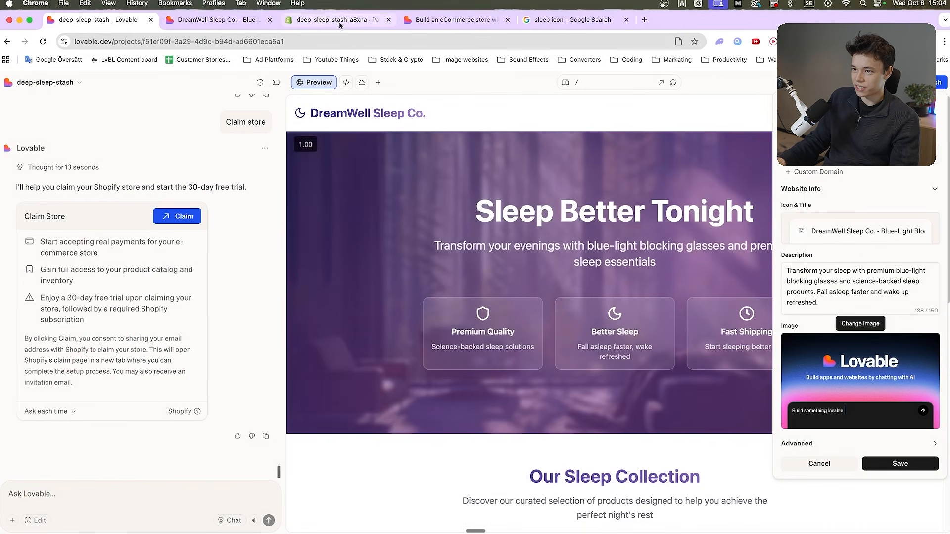
left_click_drag(573, 20, 218, 20)
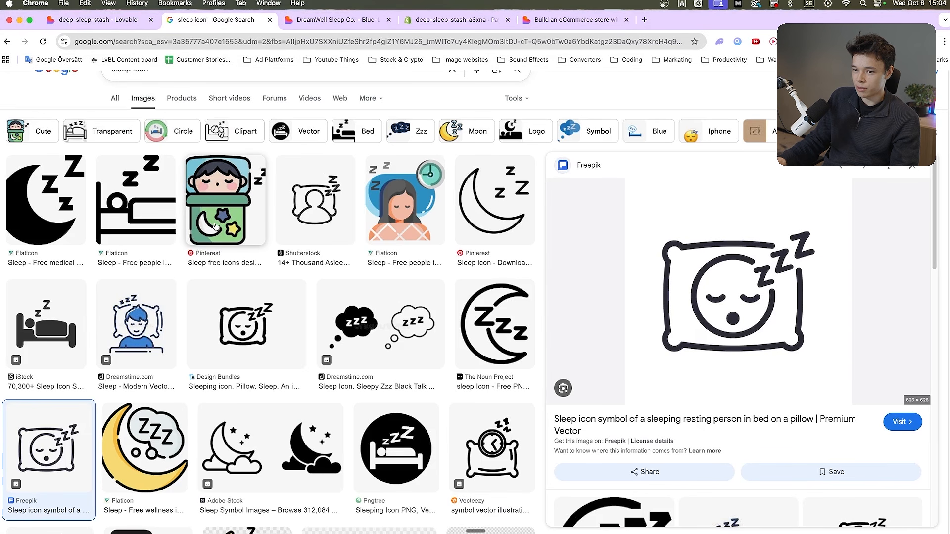
scroll(157, 90, "up", 2)
triple_click(157, 91)
type("sleep")
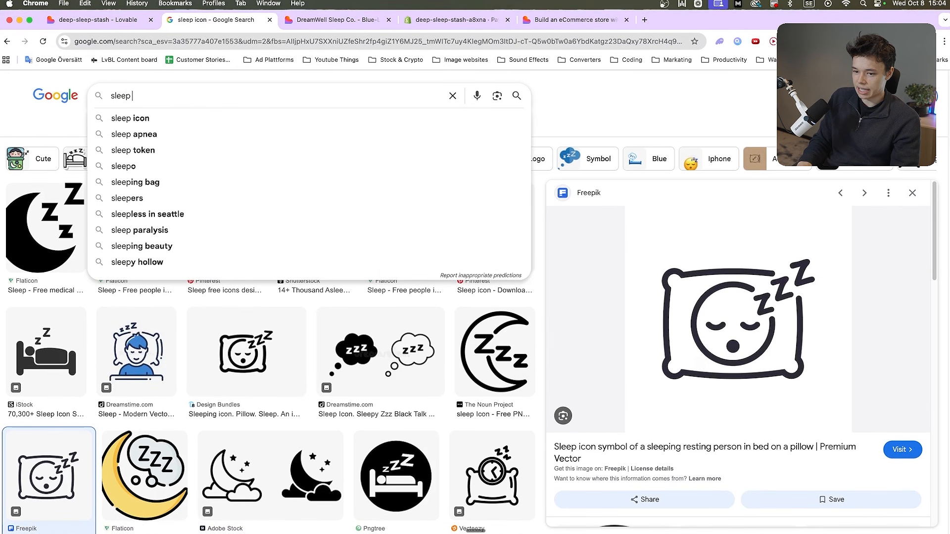
key("Return")
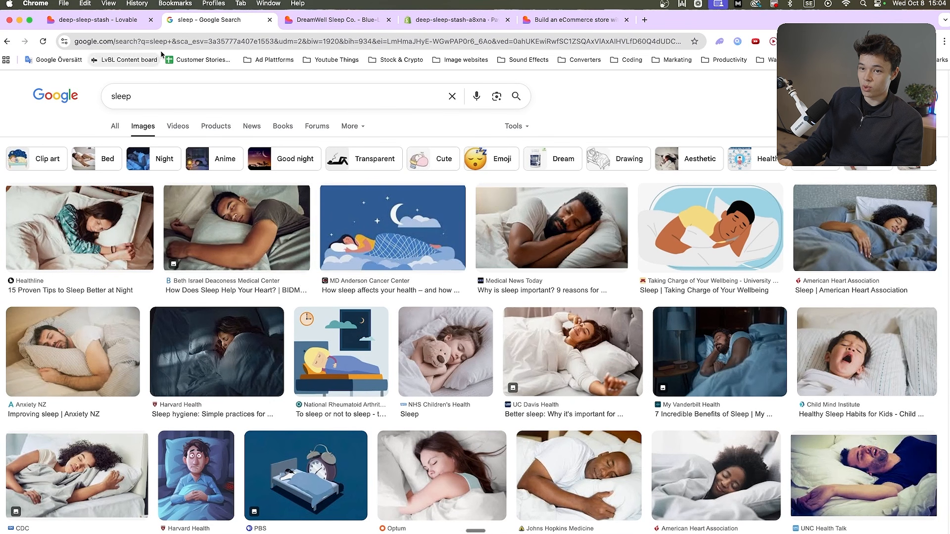
left_click(393, 227)
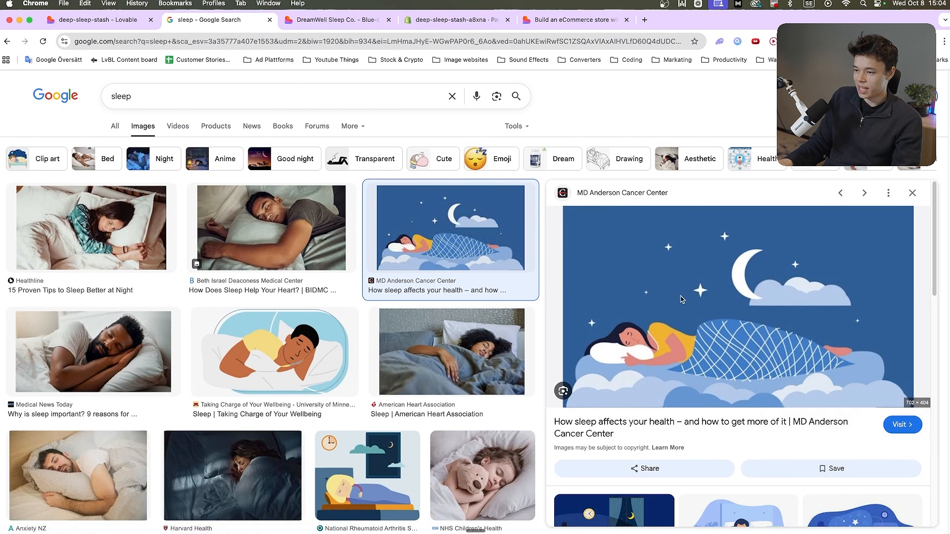
right_click(681, 299)
left_click(709, 310)
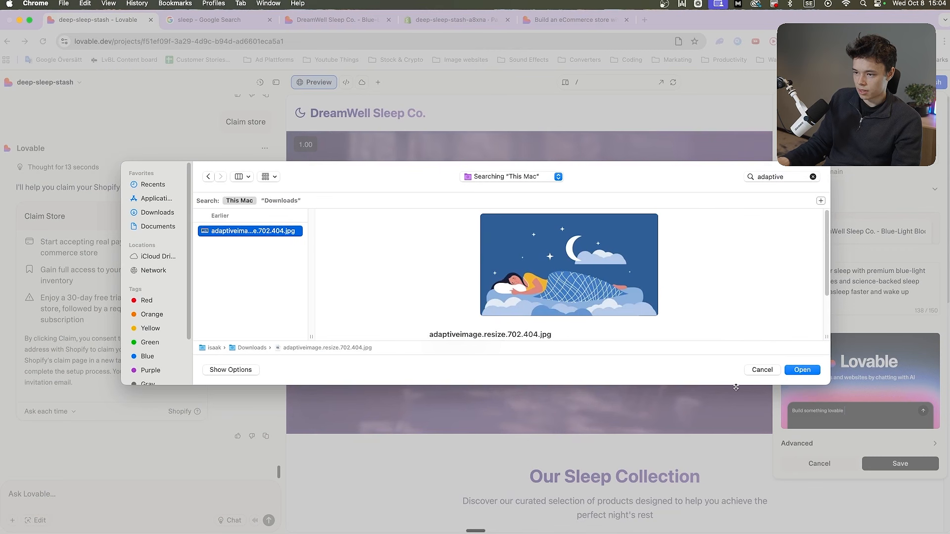
Save adaptiveimage.resize.702.404.jpg as the website image in Lovable's site info and publish the site
left_click(803, 371)
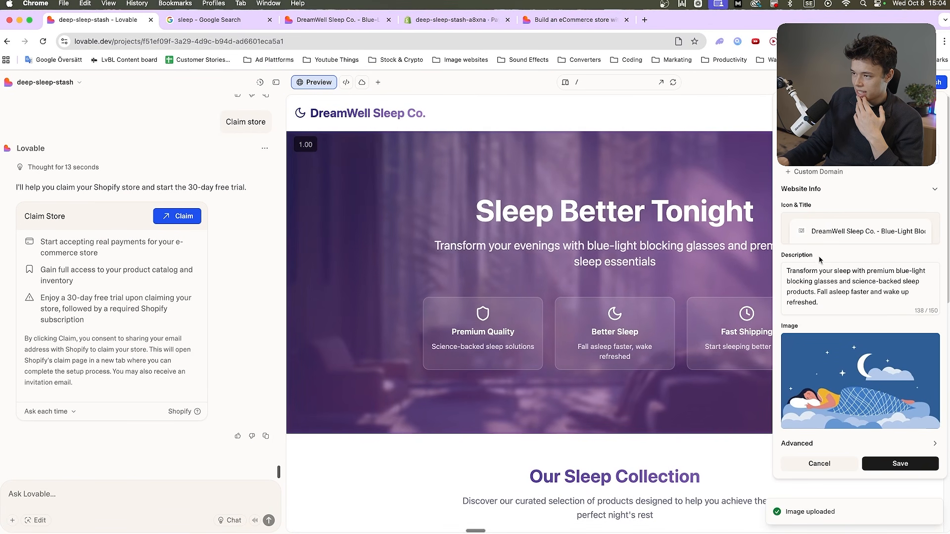
left_click(900, 463)
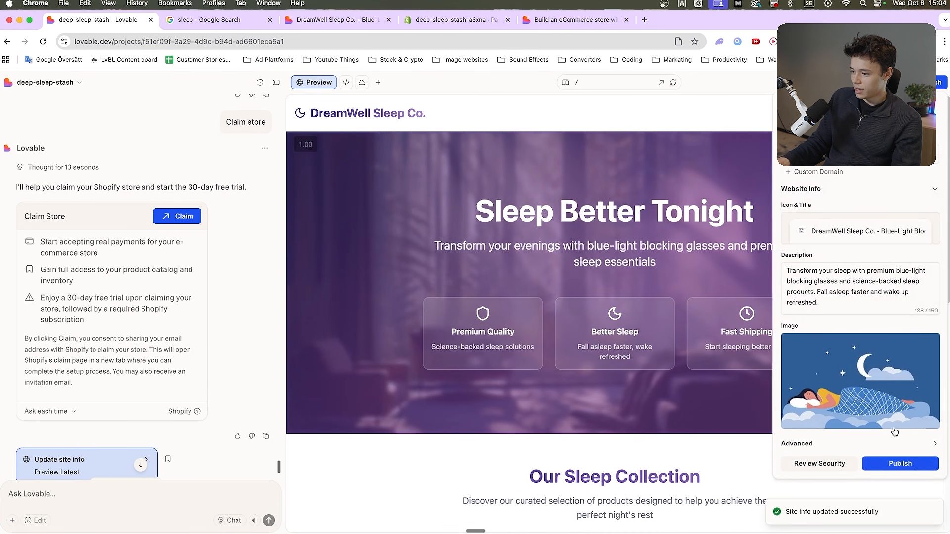
left_click(900, 463)
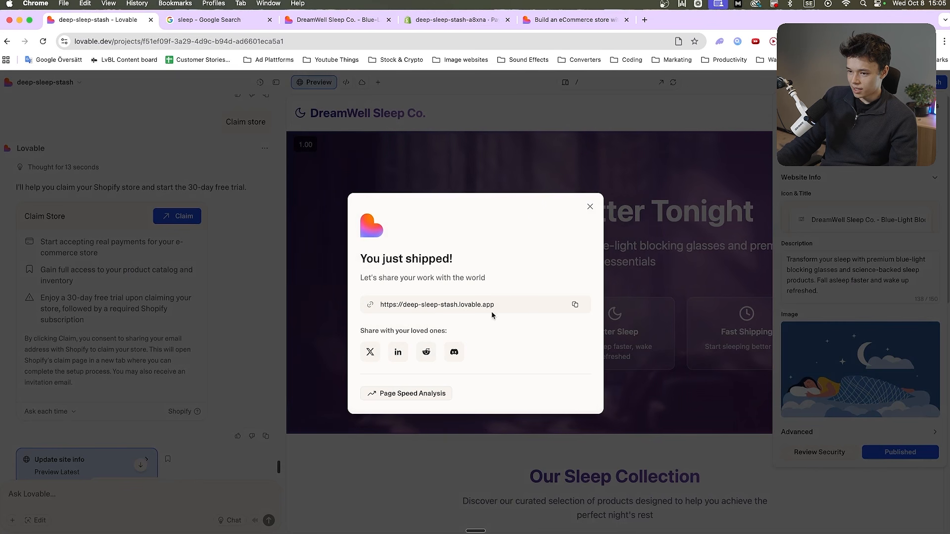
Copy the published site's address and open deep-sleep-stash.lovable.app in a new tab to view the live store
left_click(574, 304)
key("super+t")
type("https://deep-sleep-stash.lovable.app")
key("Return")
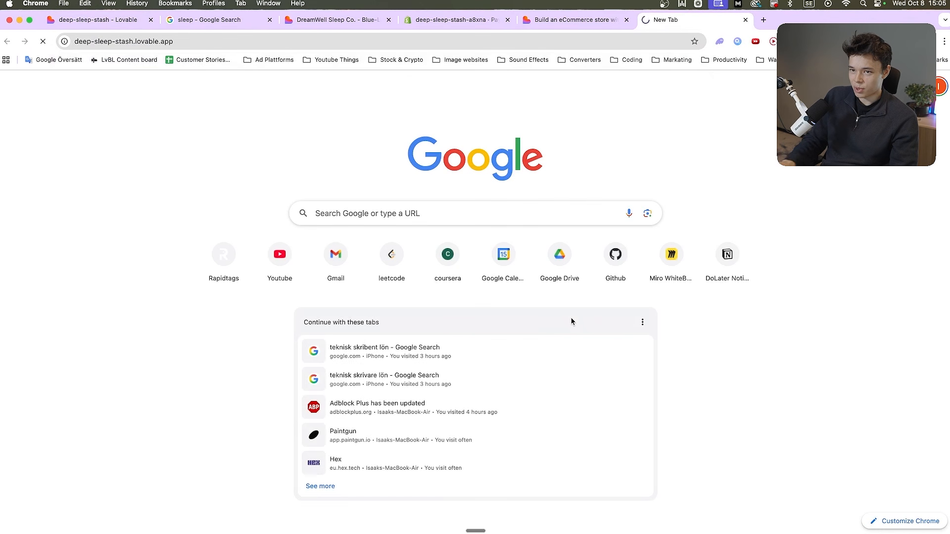
scroll(433, 256, "down", 10)
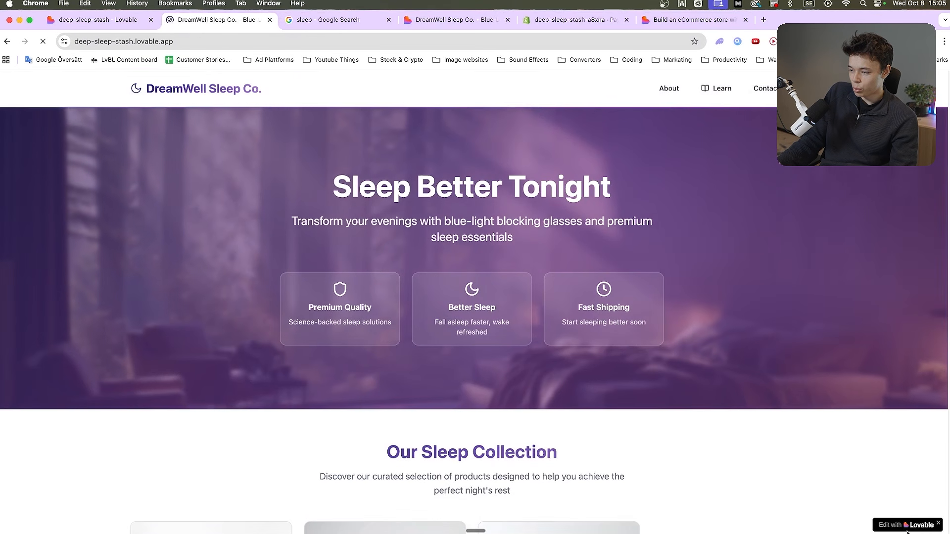
Back in Lovable, dismiss the sharing dialog and change the lovable.app website address to sleepnice
left_click(114, 21)
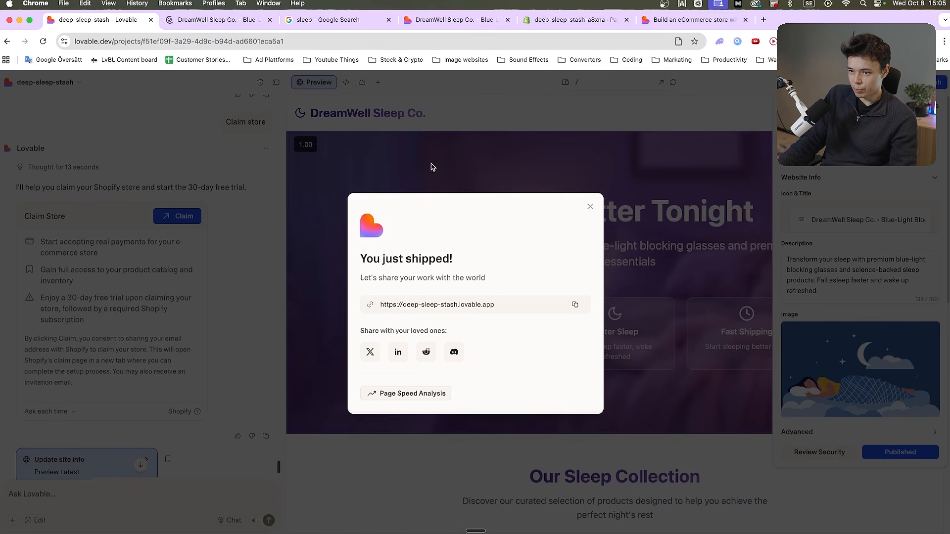
left_click(591, 208)
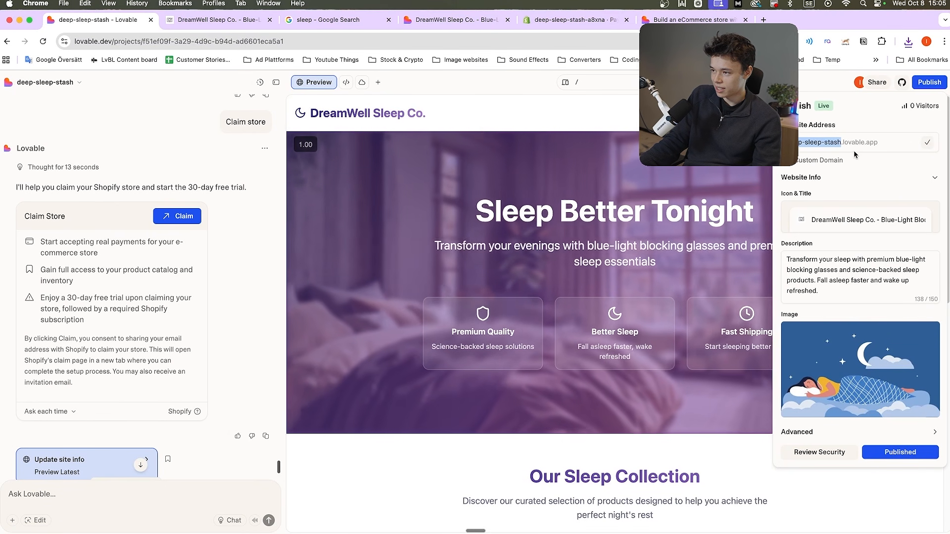
type("e")
key("super+a")
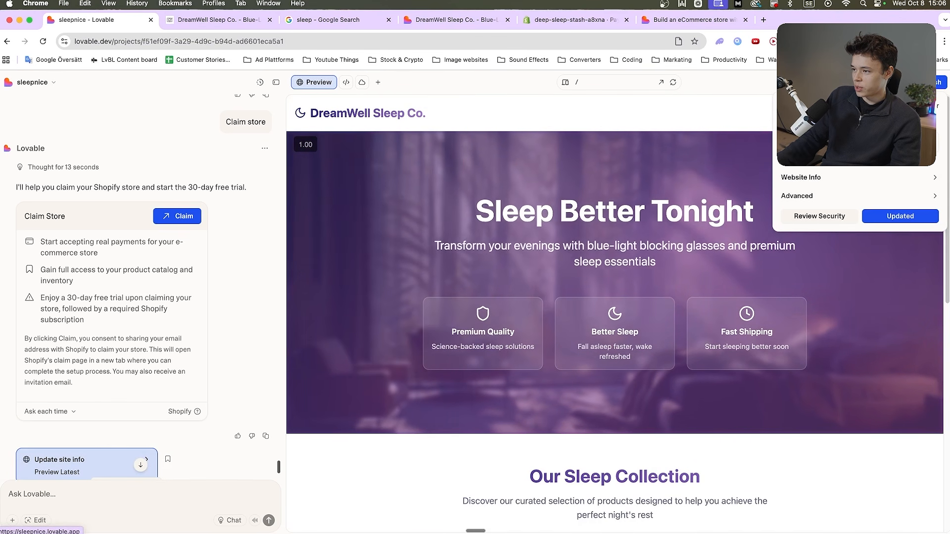
Open sleepnice.lovable.app in a new tab and look over the live store page
key("super+t")
type("sleepnice.lovable.app")
key("Return")
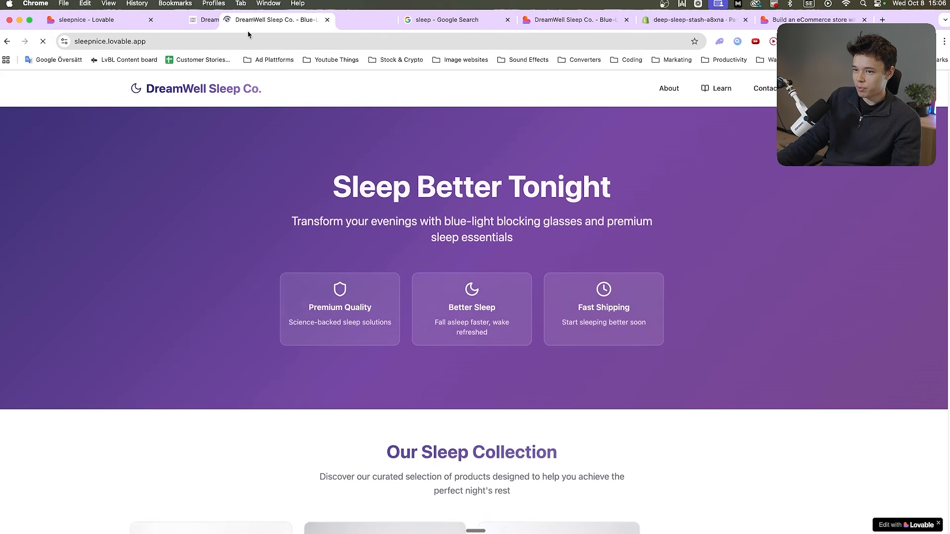
scroll(354, 250, "down", 10)
scroll(354, 250, "up", 10)
Turn on Hide "Lovable" Badge in Lovable's project settings and leave the settings
left_click(106, 25)
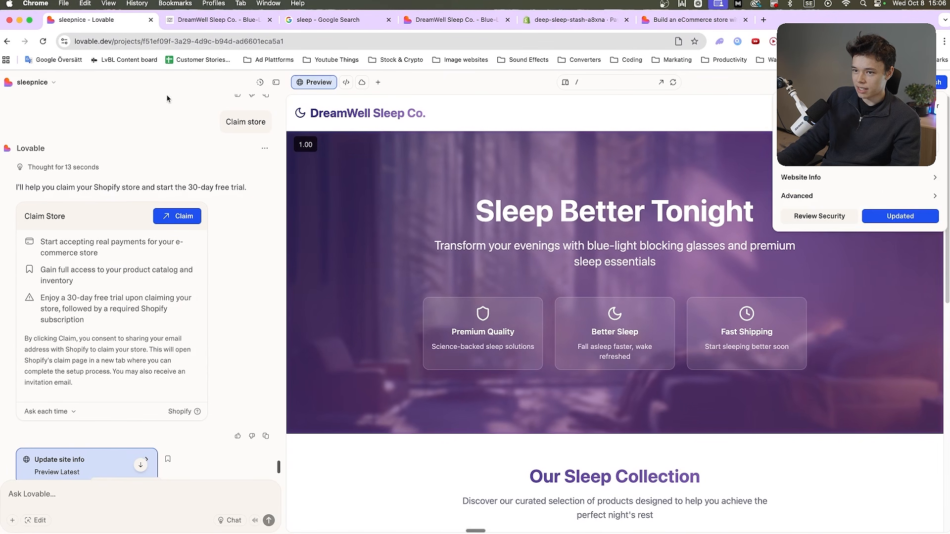
left_click(52, 83)
left_click(55, 215)
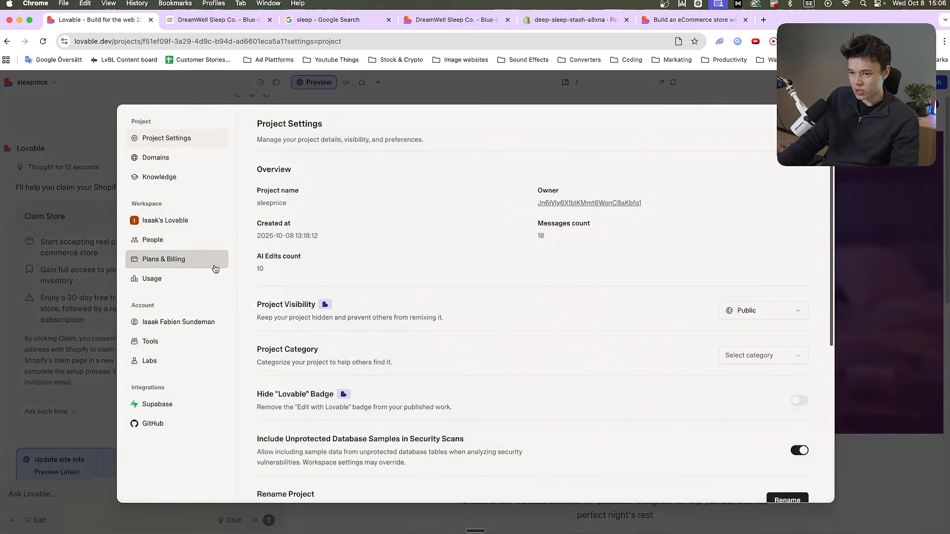
scroll(277, 228, "down", 5)
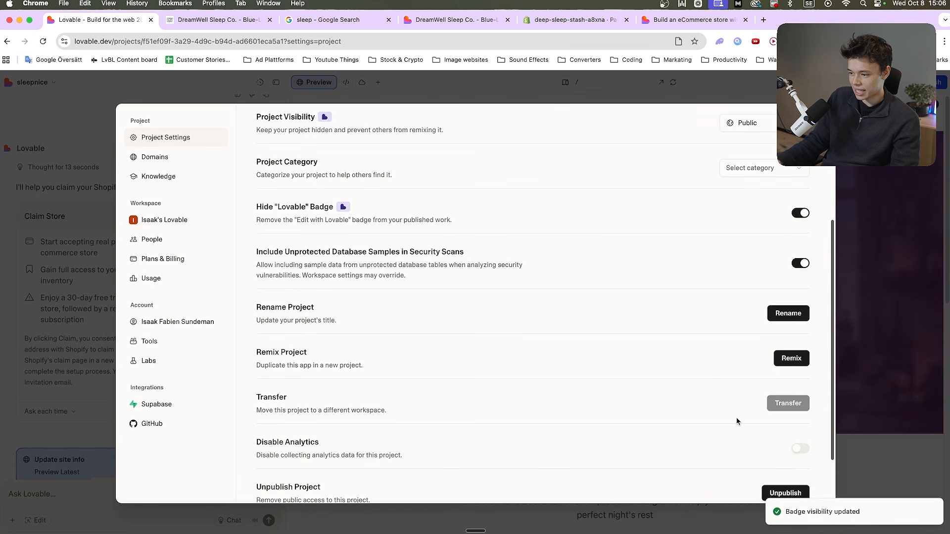
left_click(898, 371)
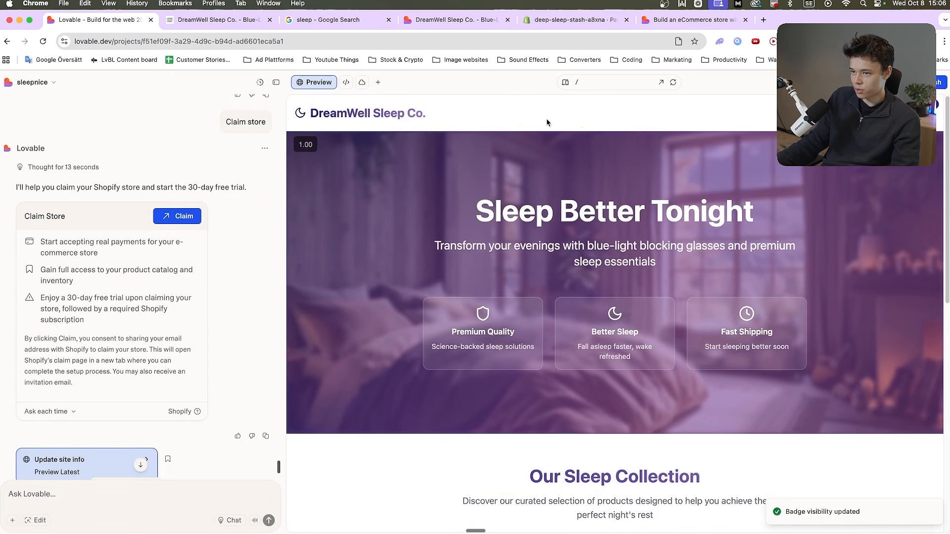
Open sleepnice.lovable.app again and recheck the Hide "Lovable" Badge option in Lovable's project settings
left_click(936, 84)
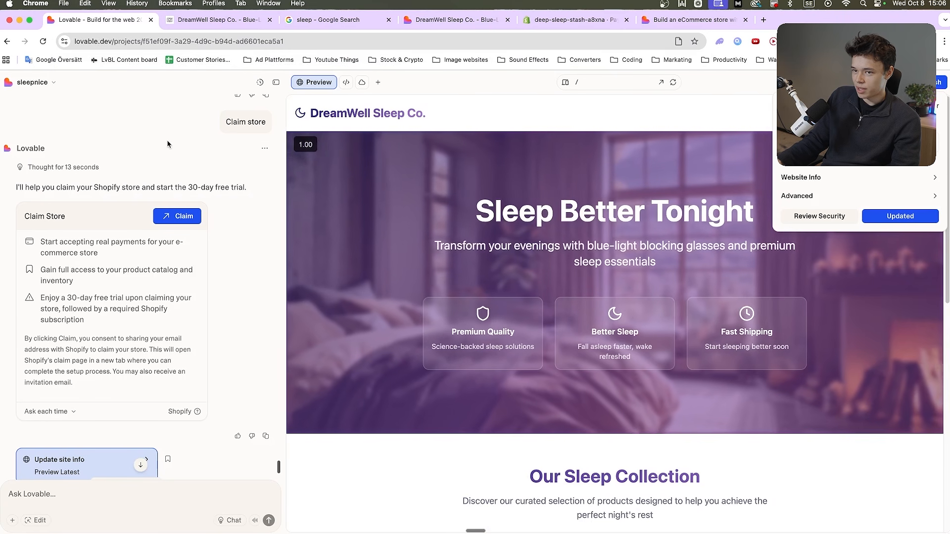
left_click(32, 83)
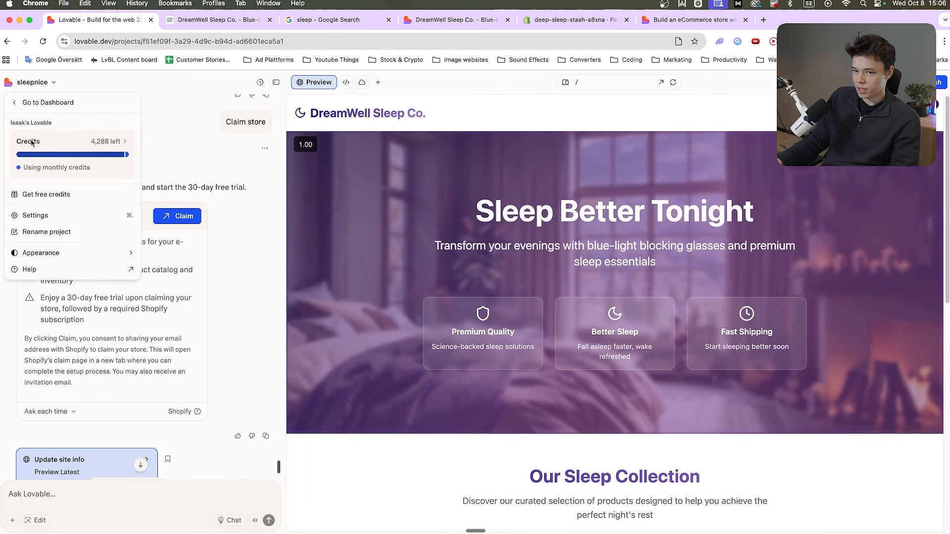
left_click(37, 214)
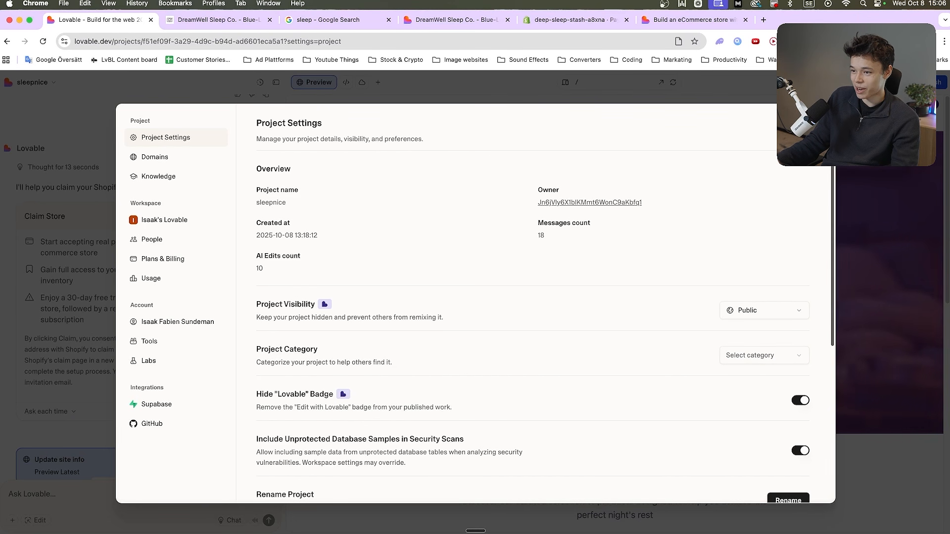
left_click(824, 116)
Open the security review from the publish settings and run the free additional security review
left_click(933, 82)
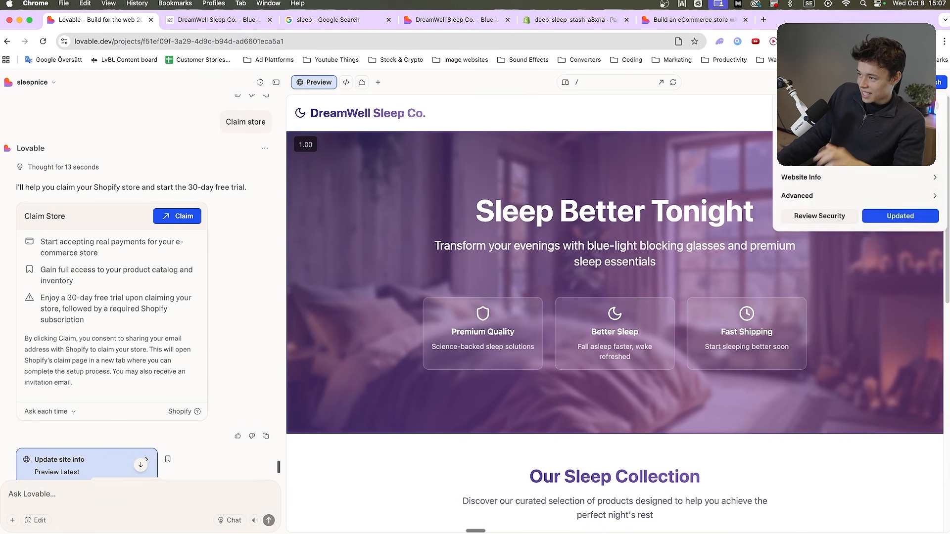
left_click(820, 216)
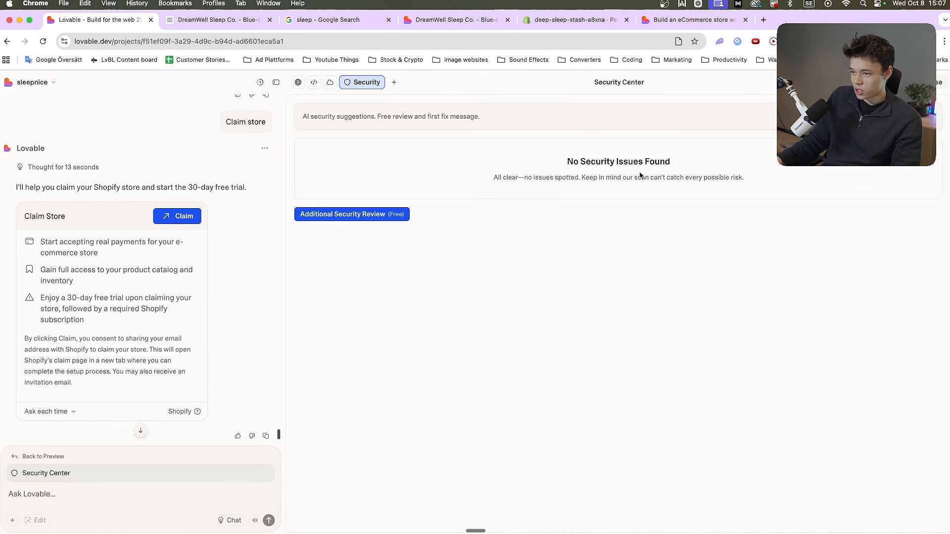
left_click(396, 217)
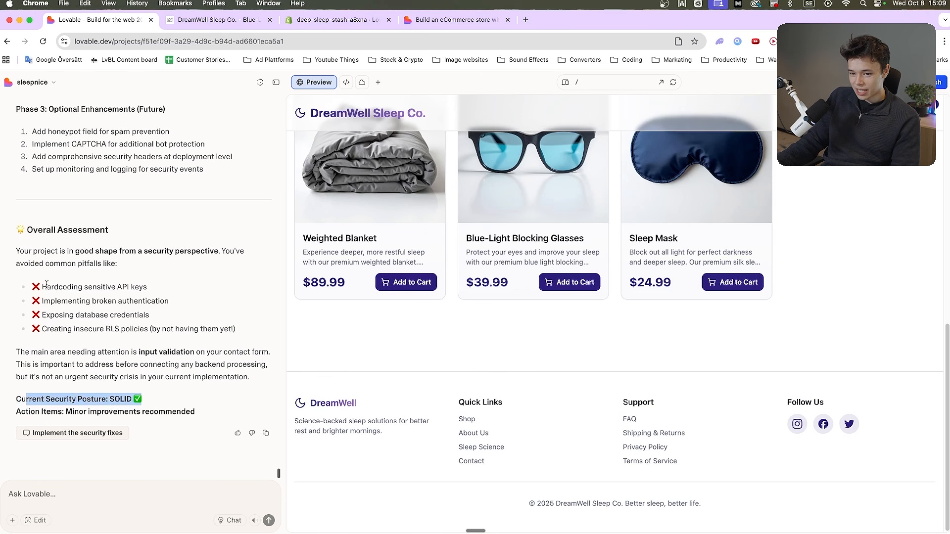
Read the overall assessment and areas for improvement in the security report, and ask Lovable to implement the security fixes
left_click_drag(219, 328, 76, 329)
left_click(124, 366)
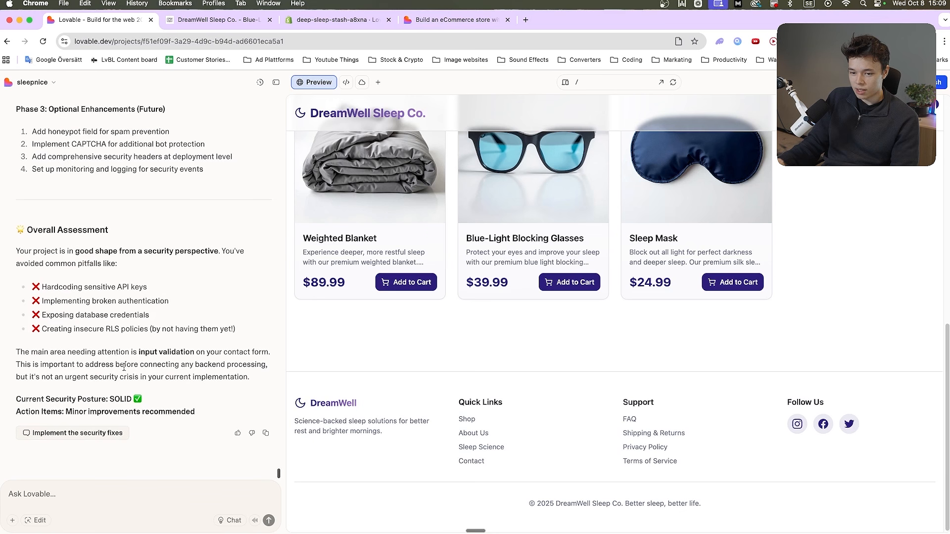
scroll(72, 434, "up", 10)
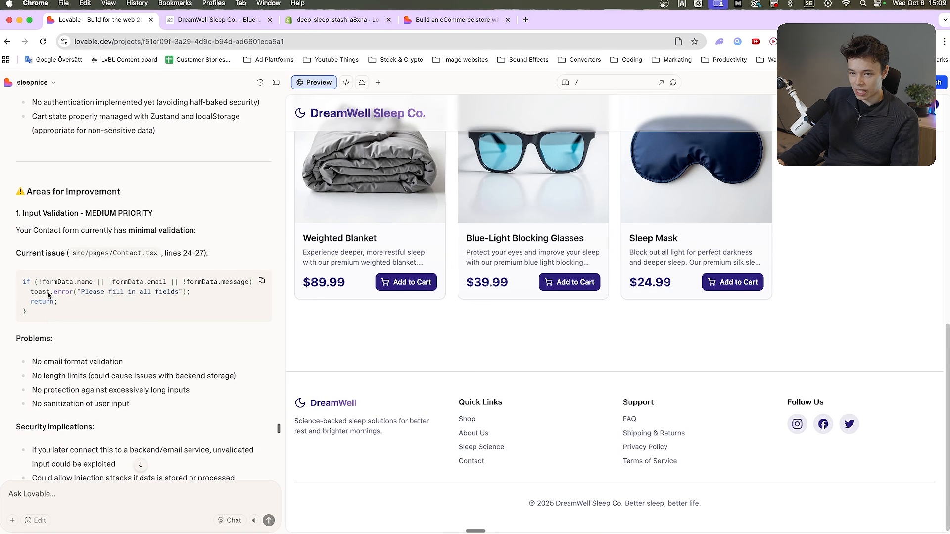
scroll(84, 376, "down", 10)
left_click(95, 432)
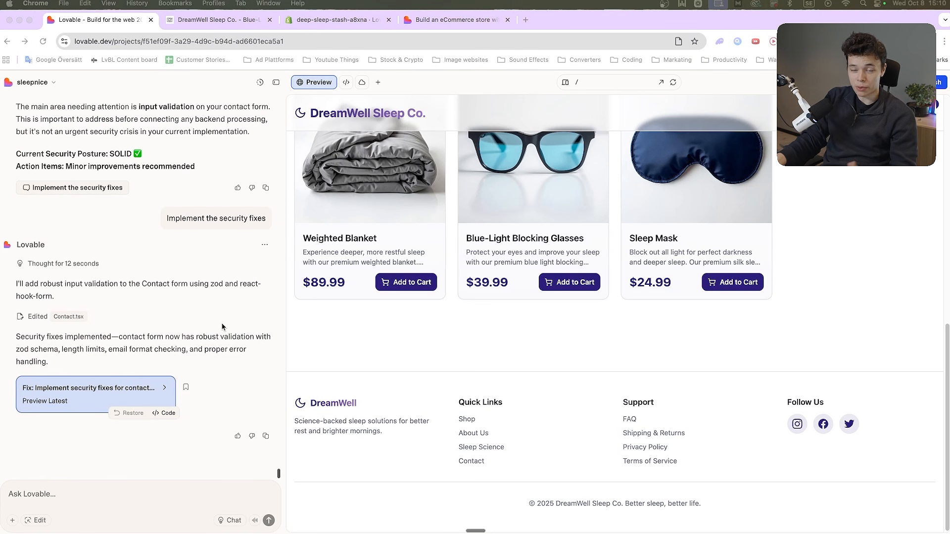
Review the implementation plan, the areas for improvement and the working-well section of the security report
scroll(222, 327, "up", 15)
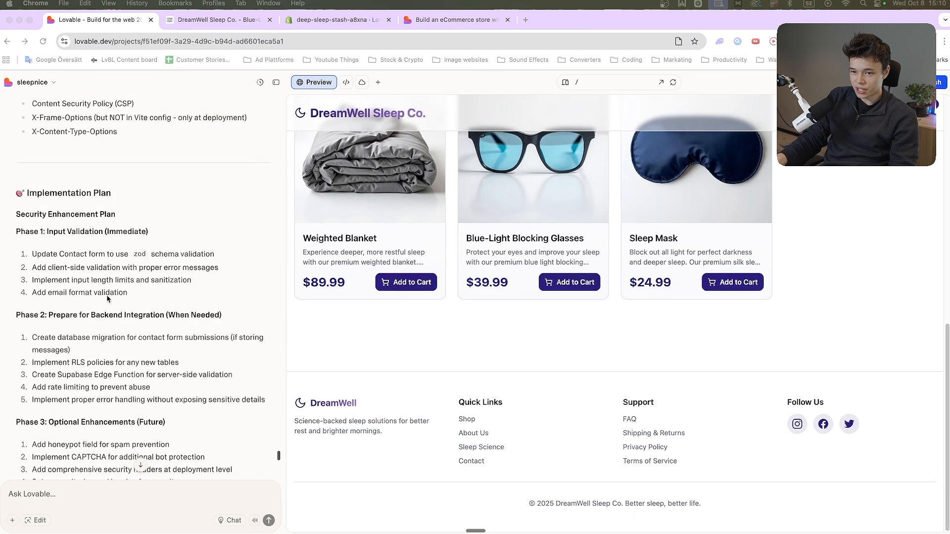
scroll(84, 308, "up", 10)
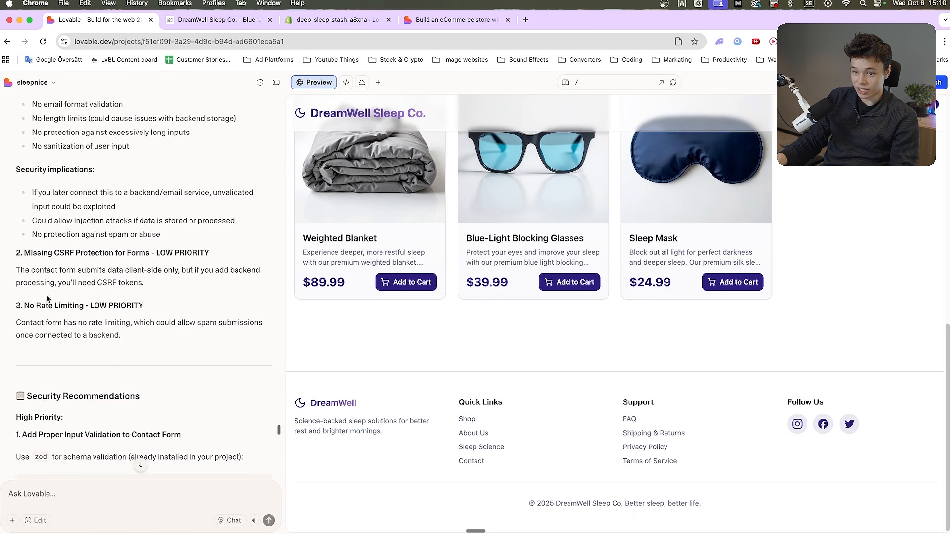
scroll(49, 300, "down", 4)
scroll(50, 307, "up", 4)
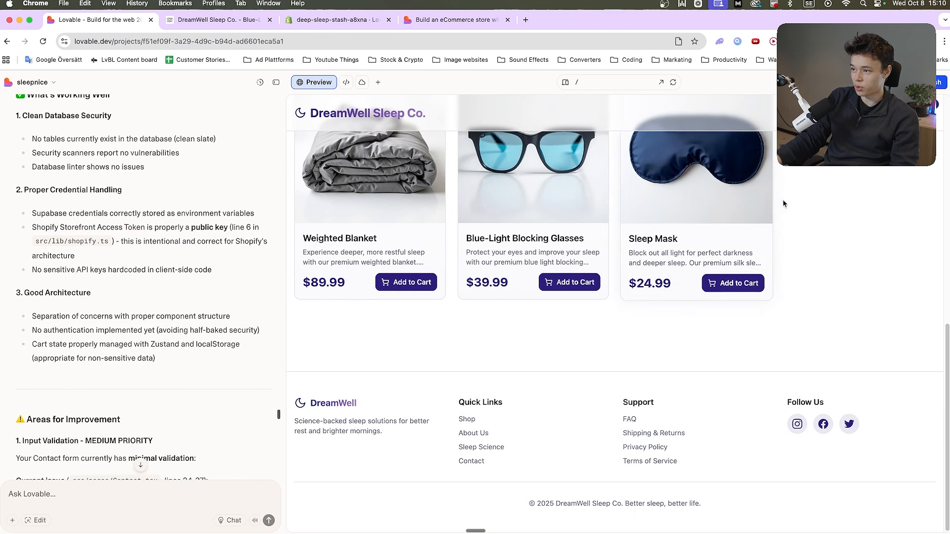
Open the store's Contact page in the preview and check the Name and Email fields of the message form
left_click(472, 462)
scroll(539, 222, "up", 3)
left_click(513, 297)
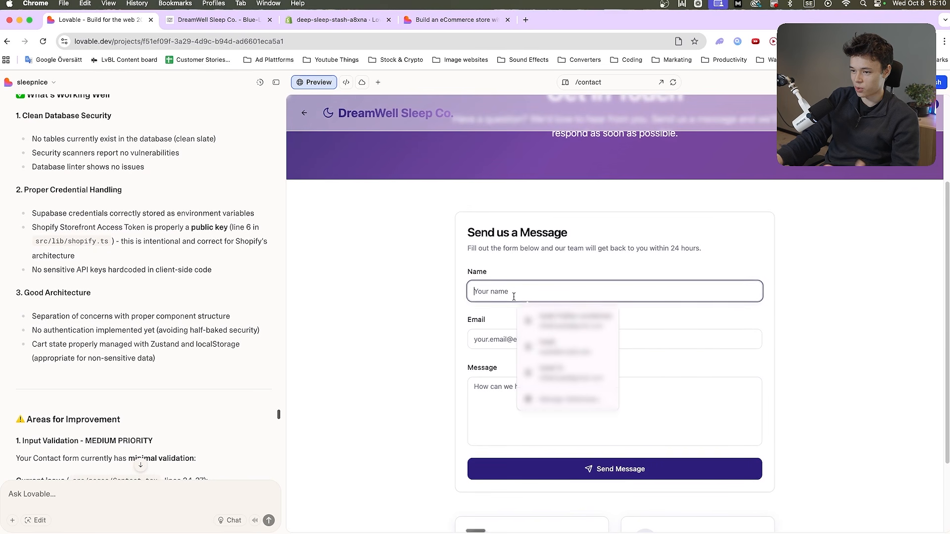
left_click(492, 338)
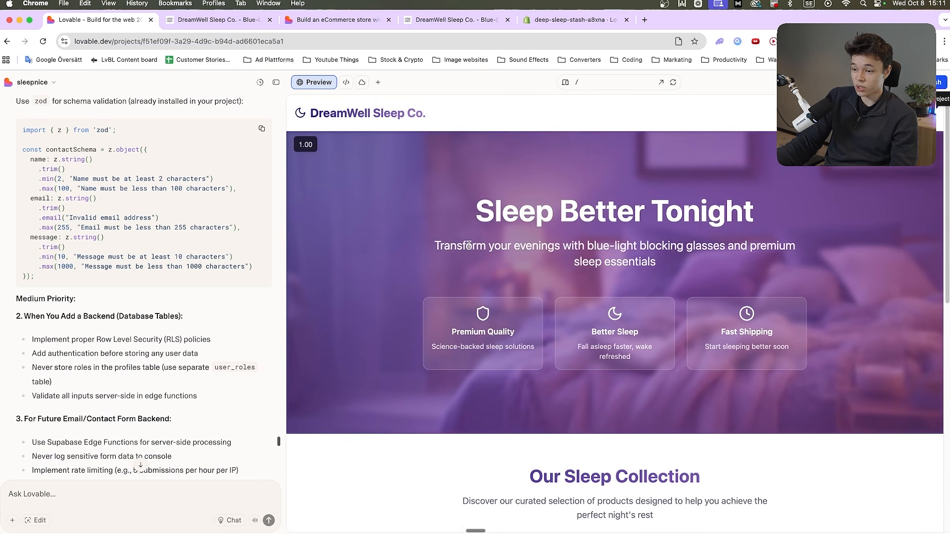
scroll(468, 246, "down", 5)
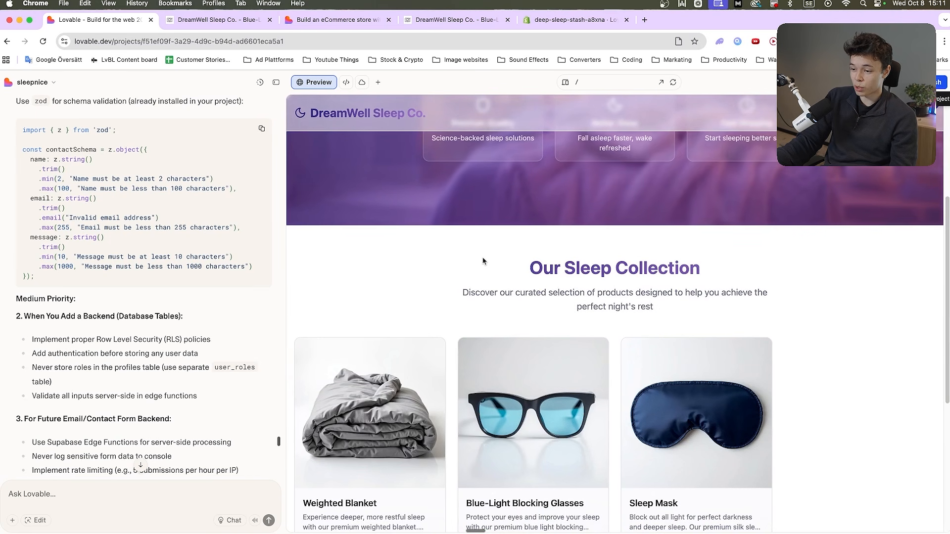
scroll(479, 261, "up", 5)
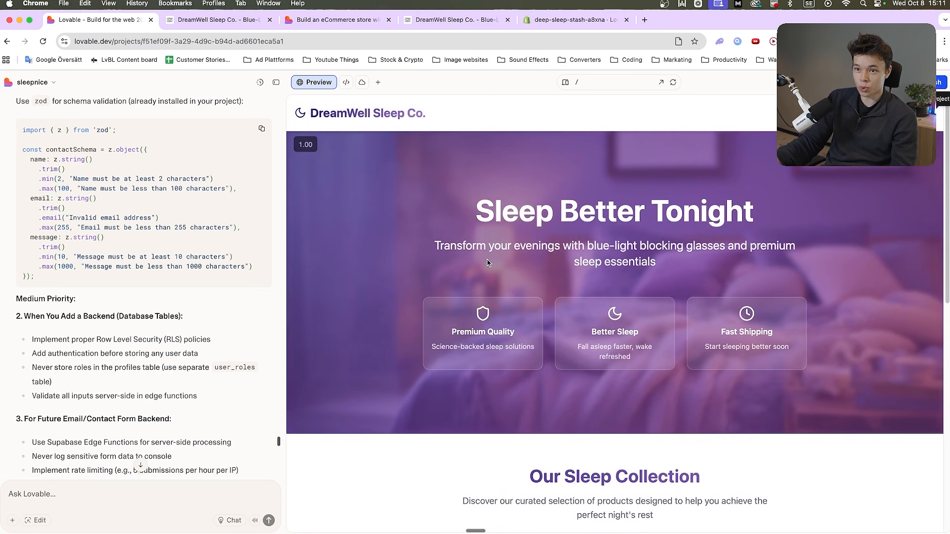
scroll(463, 313, "down", 10)
scroll(456, 356, "up", 10)
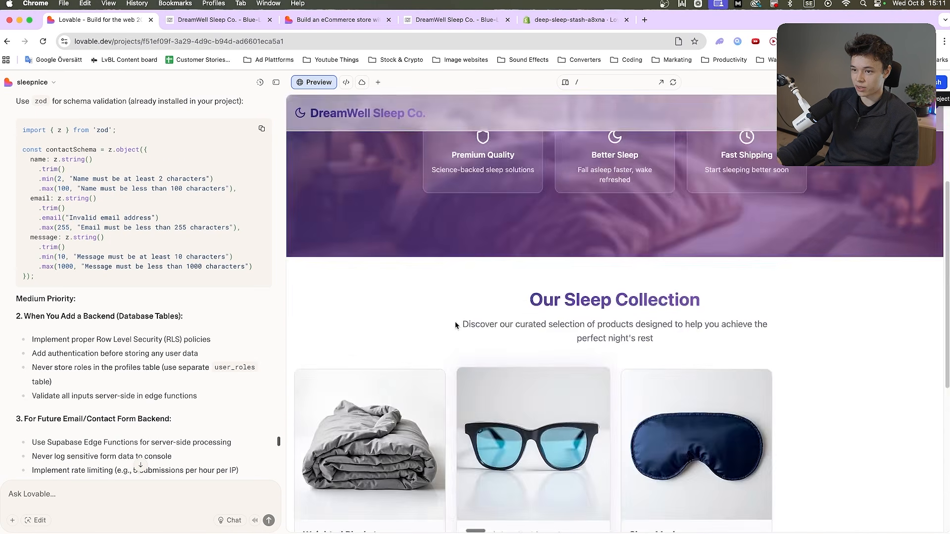
Switch to the published store at sleepnice.lovable.app and look over its hero section and sleep collection
left_click_drag(329, 21, 203, 20)
left_click(105, 22)
left_click_drag(337, 22, 223, 23)
scroll(426, 258, "down", 7)
scroll(340, 291, "up", 7)
scroll(306, 306, "down", 9)
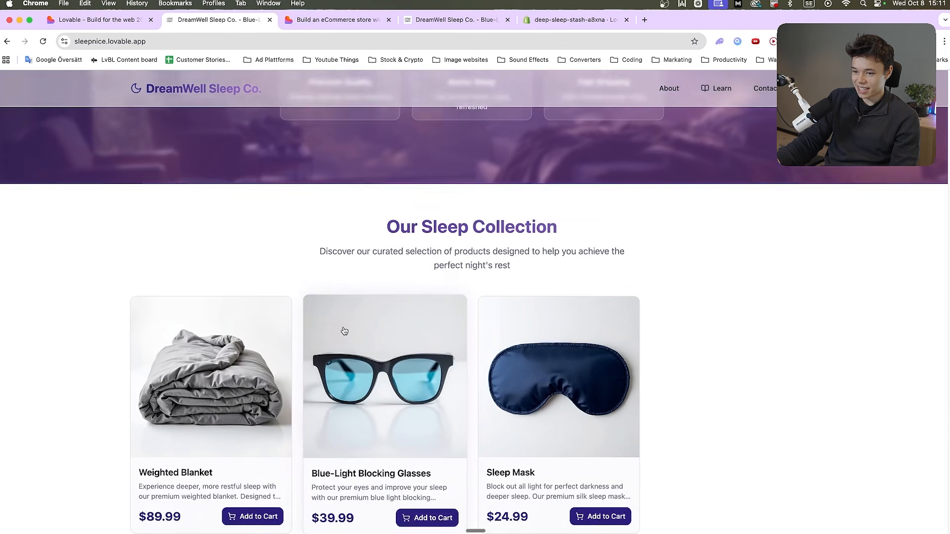
scroll(292, 316, "up", 9)
scroll(235, 328, "down", 9)
scroll(416, 342, "up", 9)
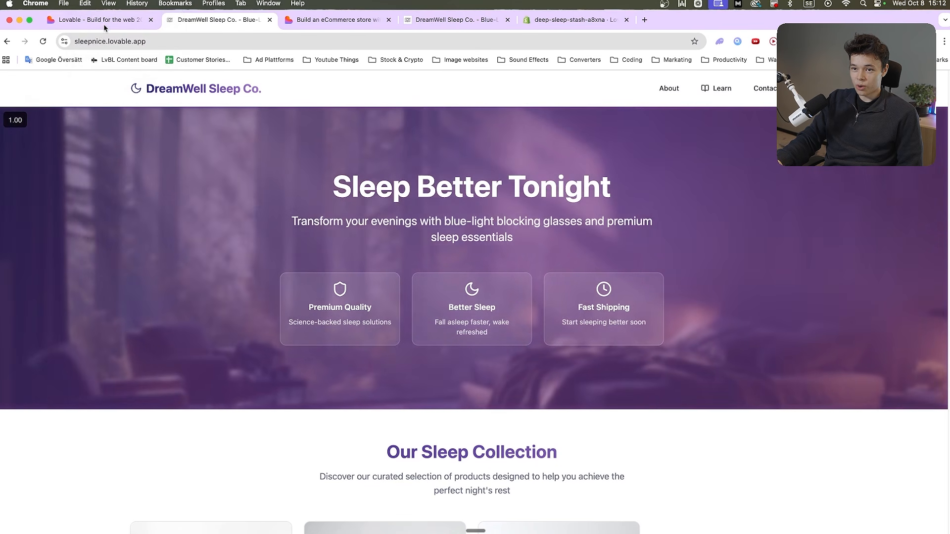
Return to the sleepnice project, open the Lovable dashboard in a new tab and go to the Learn documentation
left_click(89, 19)
right_click(44, 81)
left_click(43, 83)
left_click(44, 82)
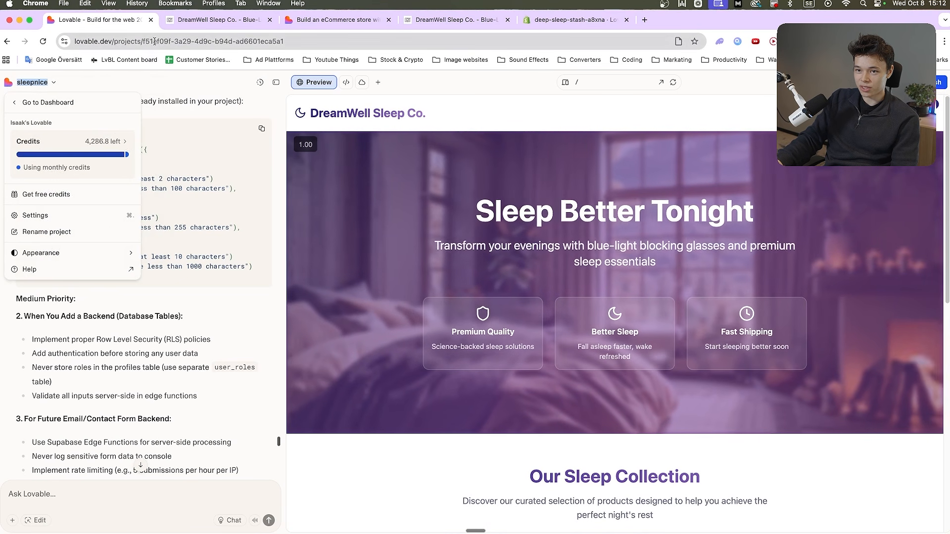
left_click(59, 103)
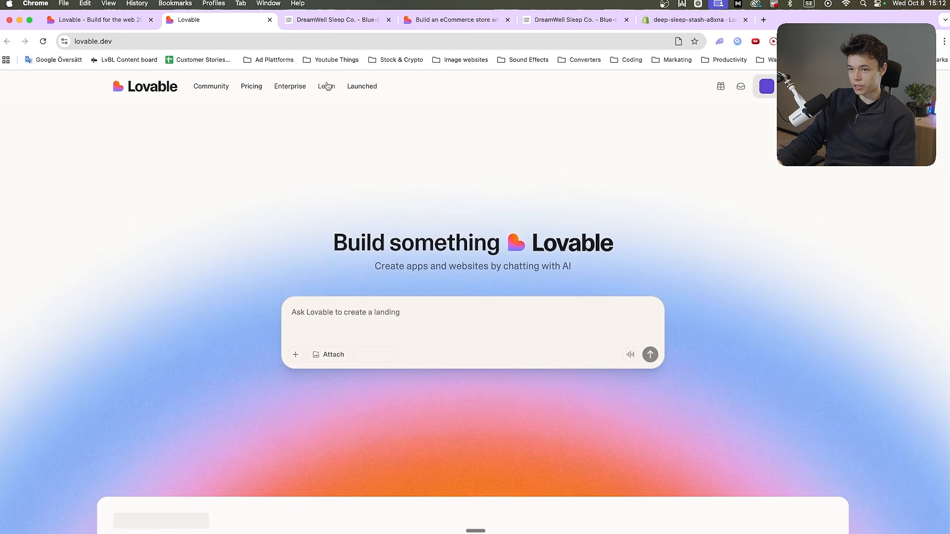
left_click(326, 87)
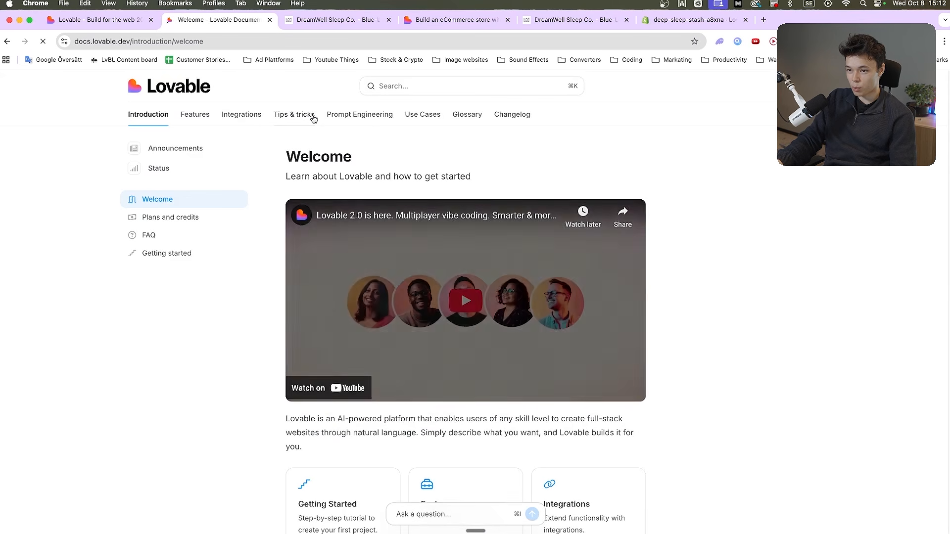
left_click(388, 117)
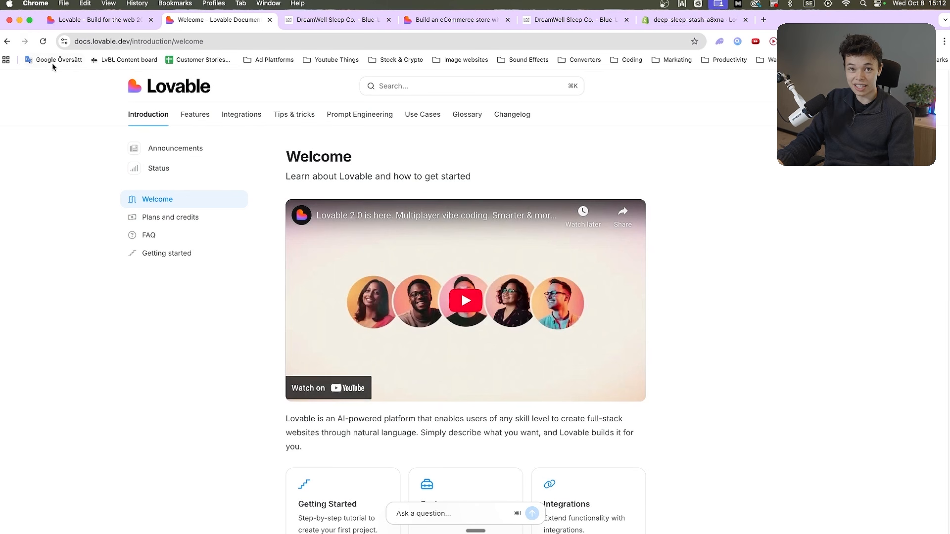